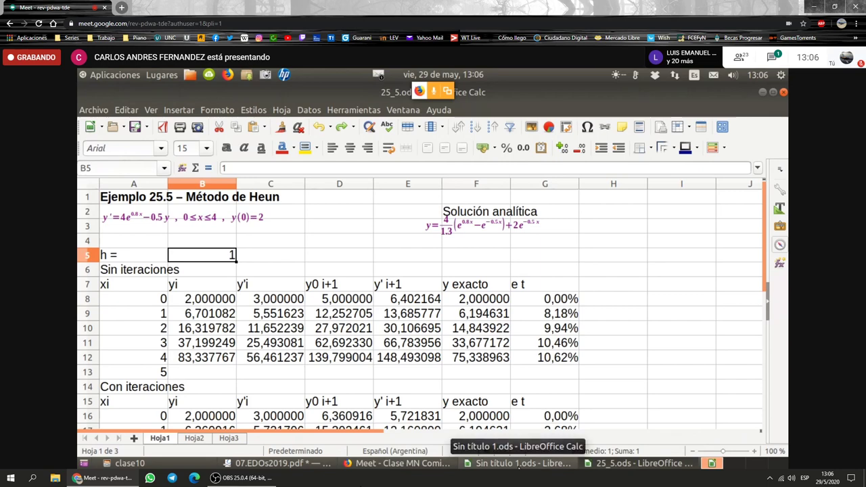
- Switch to the Sin título 1.ods spreadsheet and copy the Heun table in range A1:E10
click(519, 463)
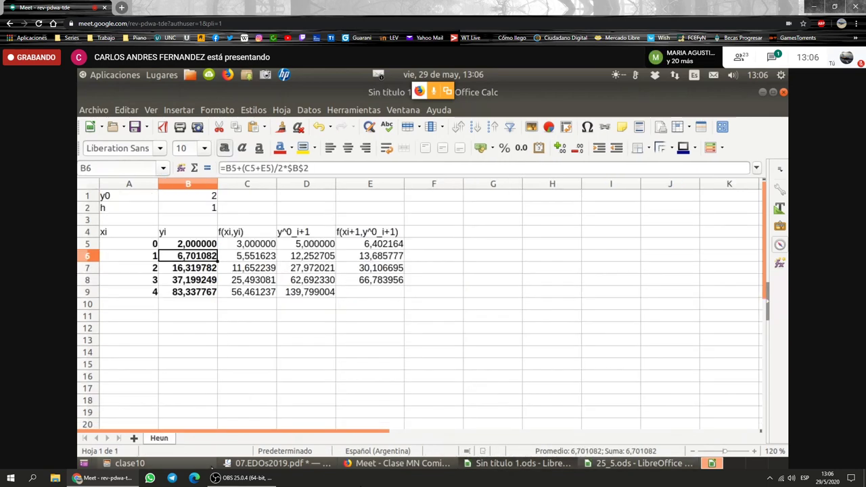
drag(124, 198, 366, 308)
key(ctrl+c)
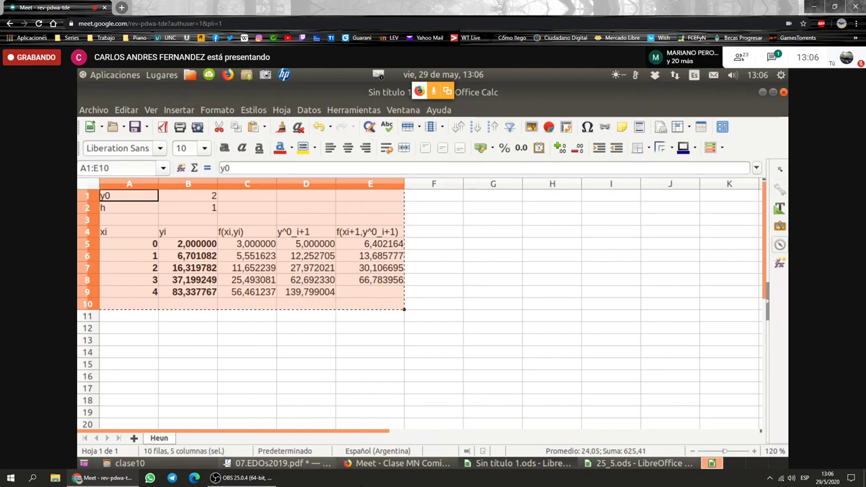
click(402, 463)
mouse_move(510, 323)
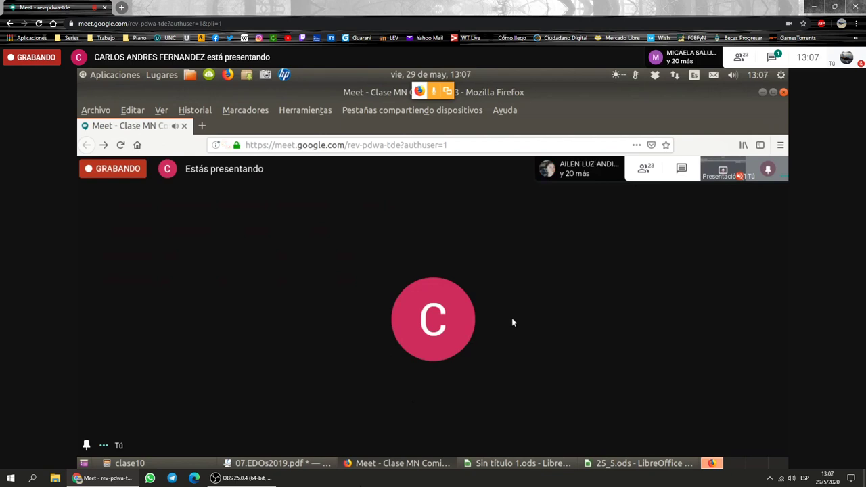
mouse_move(575, 348)
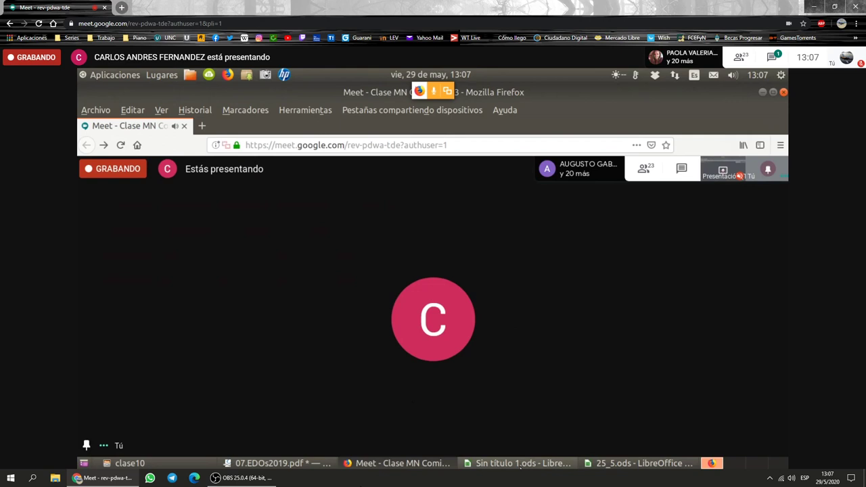
- Return to Sin título 1.ods, add a new sheet and paste the copied Heun table starting at A1
click(522, 463)
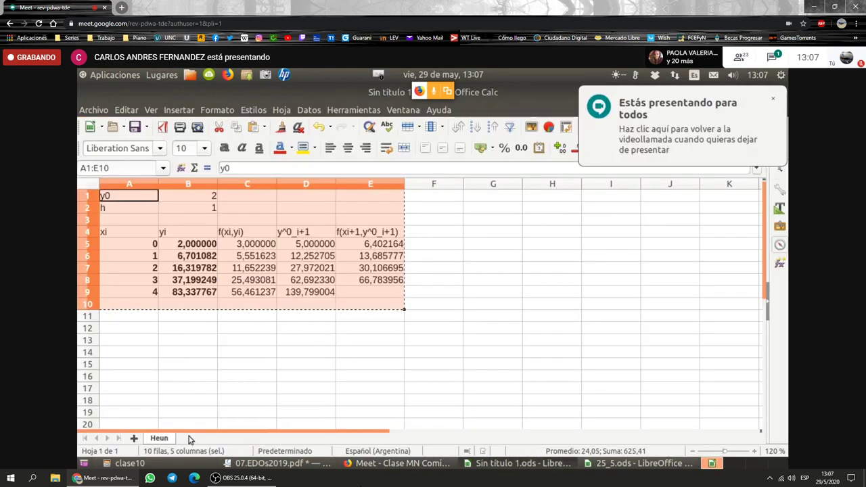
click(134, 438)
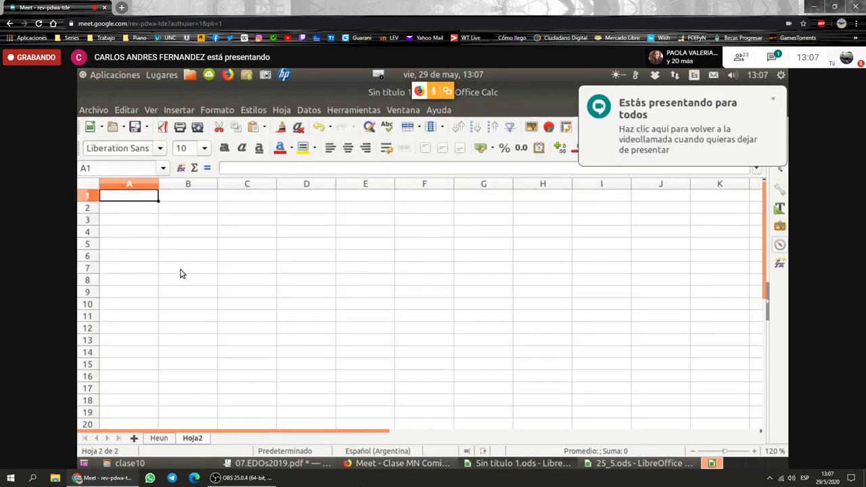
key(ctrl+v)
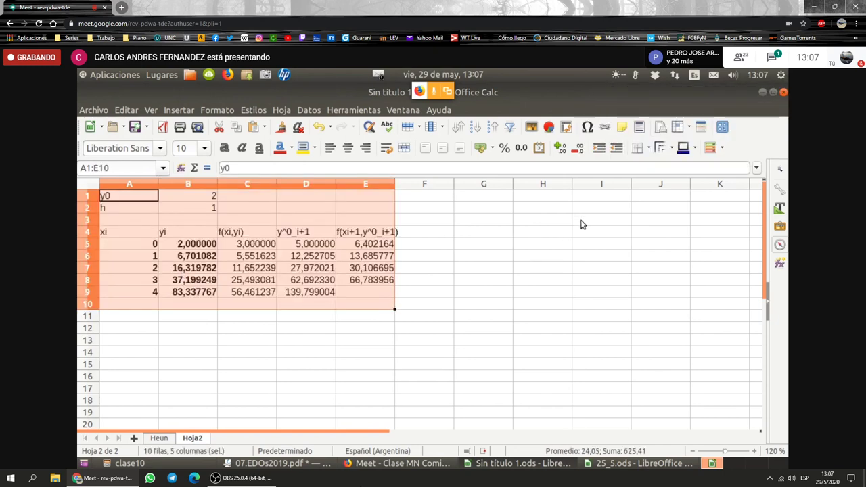
- Clear the calculated values in columns B to E below the first data row of the pasted table
click(336, 340)
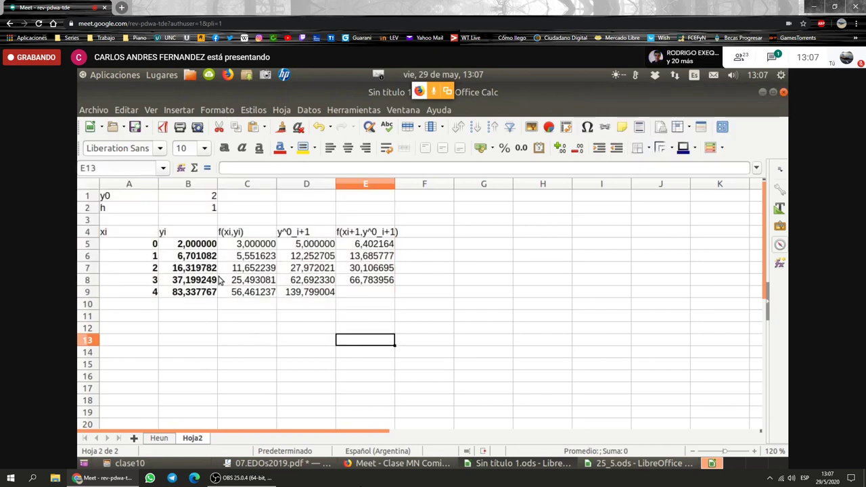
drag(186, 261, 363, 303)
key(Delete)
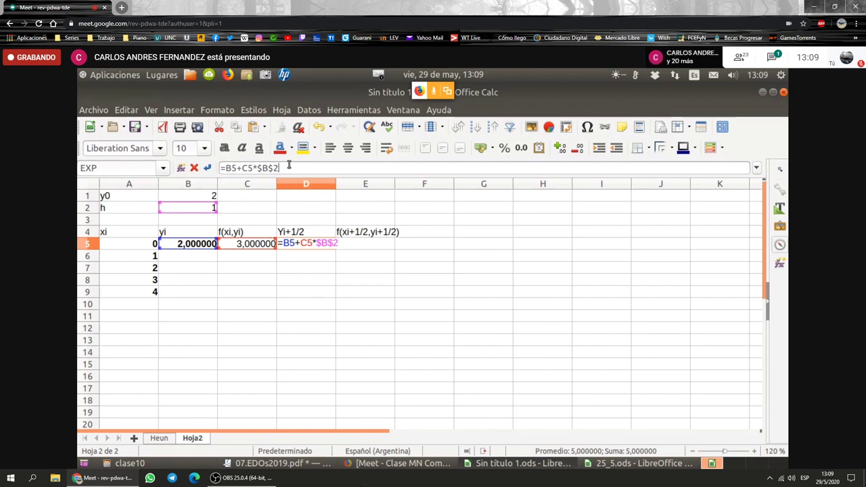
- Set the Yi+1/2 formula in D5 to half a step forward as =B5+C5*0,5*$B$2
text(/2)
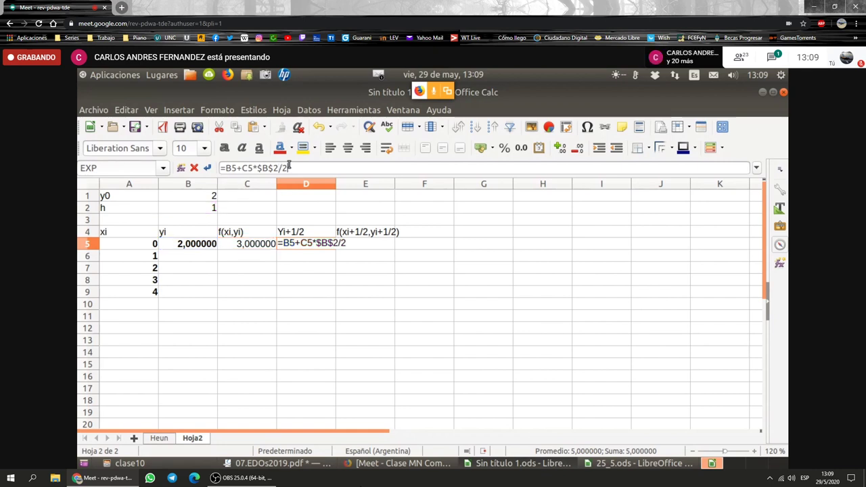
key(Return)
click(289, 167)
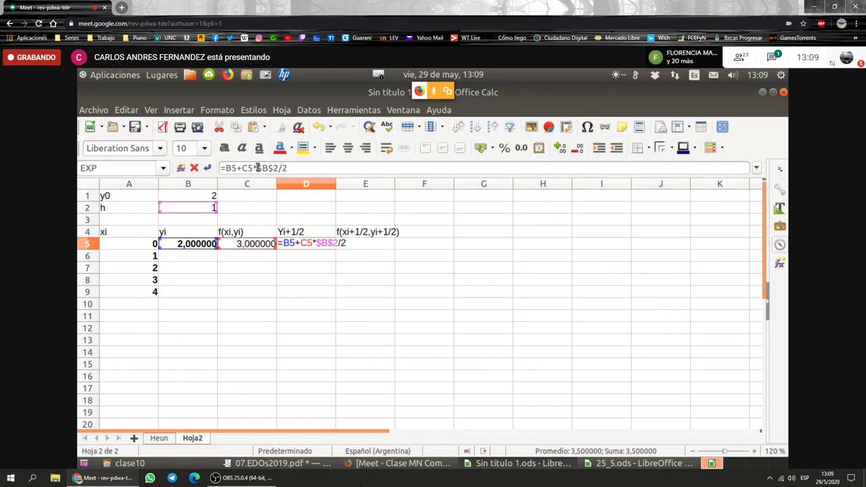
click(257, 168)
text(0,5*)
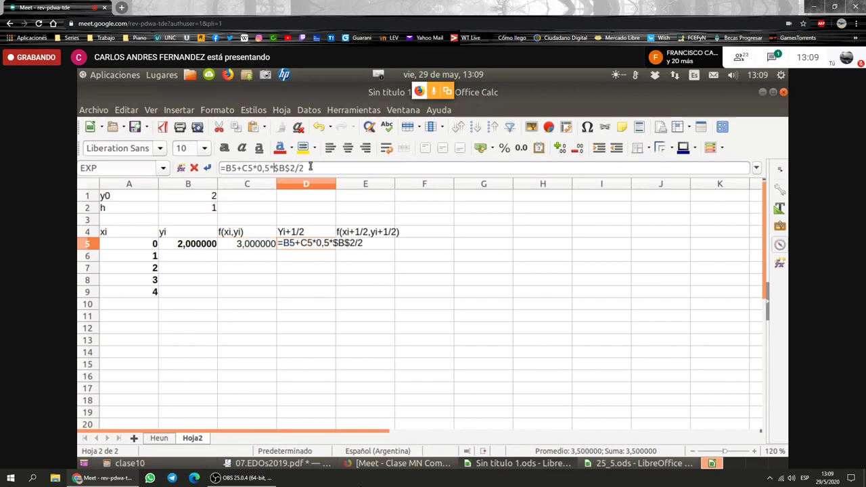
key(BackSpace)
key(BackSpace)
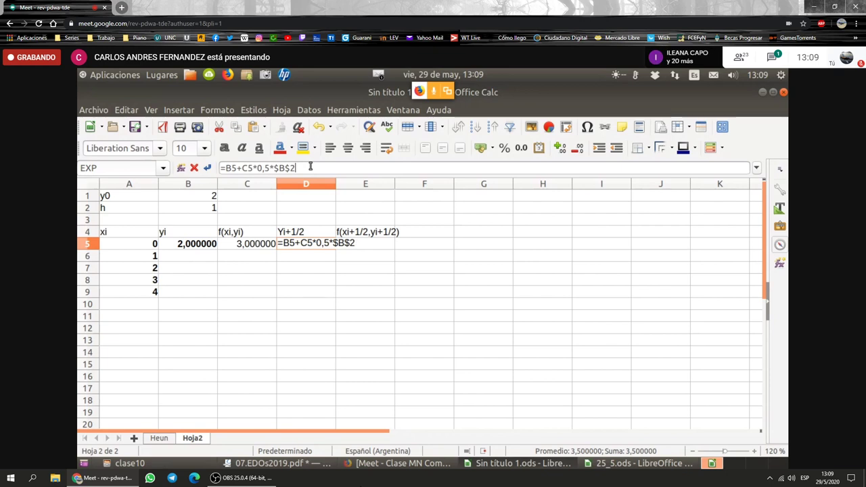
key(Return)
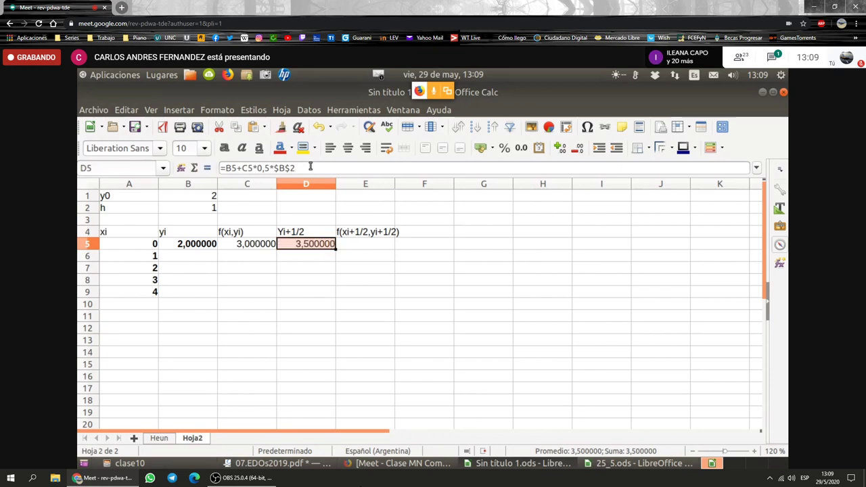
click(309, 167)
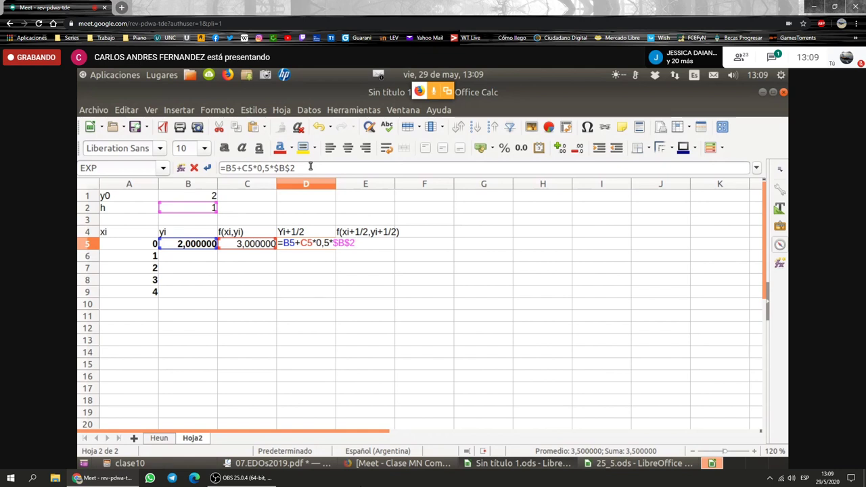
click(207, 167)
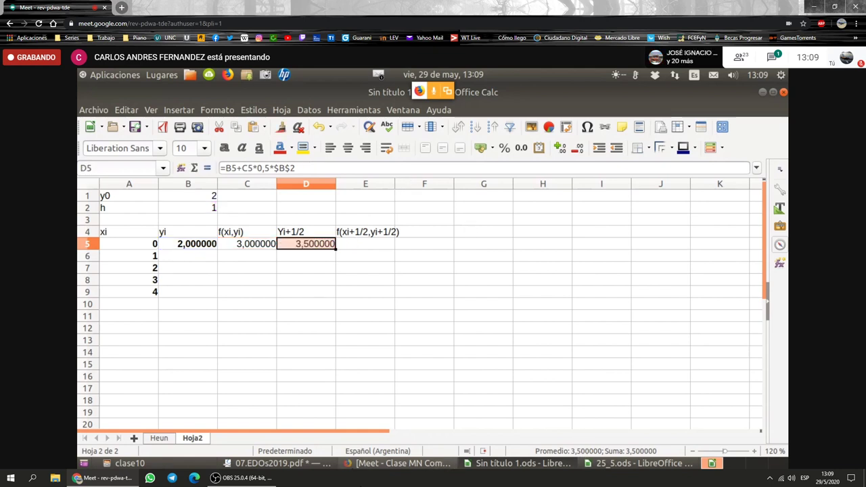
- Examine the midpoint method formulas in 07.EDOs2019.pdf and the 25_5.ods example, returning to Sin título 1.ods
click(283, 462)
scroll(248, 184, up, 2)
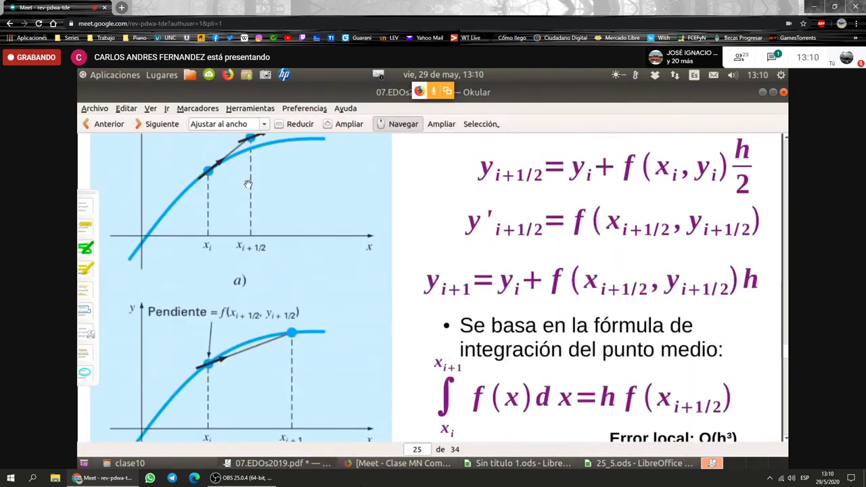
scroll(249, 184, up, 1)
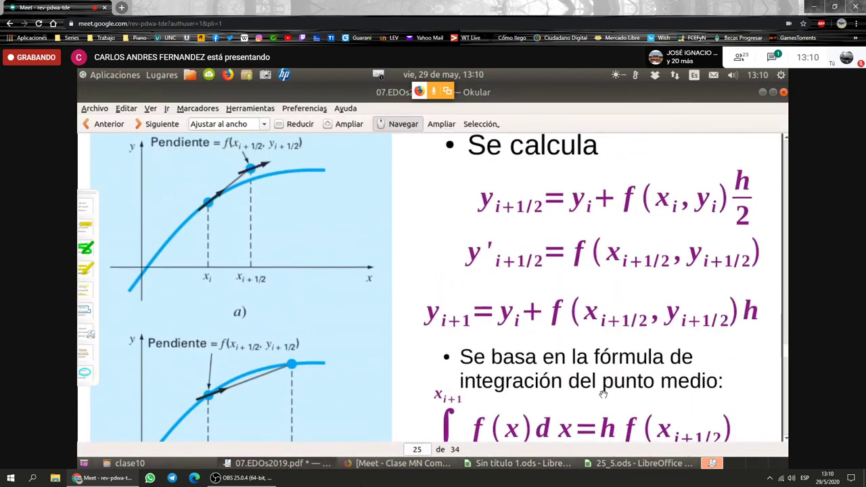
click(642, 463)
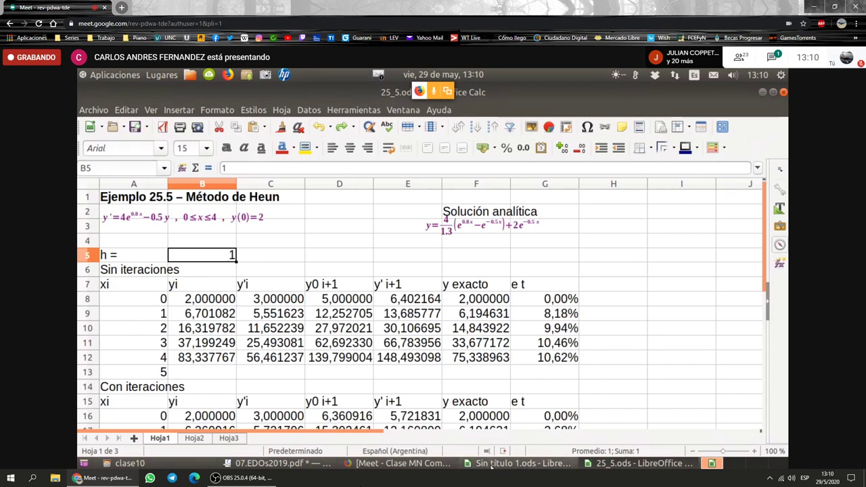
click(520, 463)
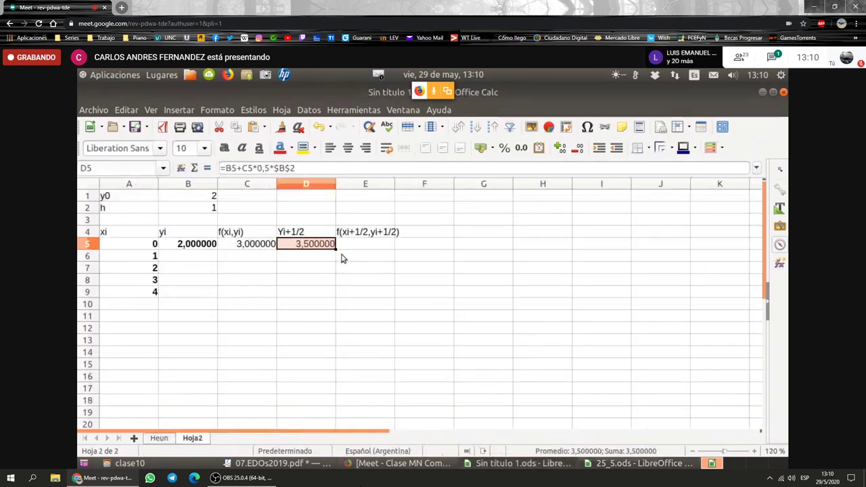
click(371, 246)
text(=)
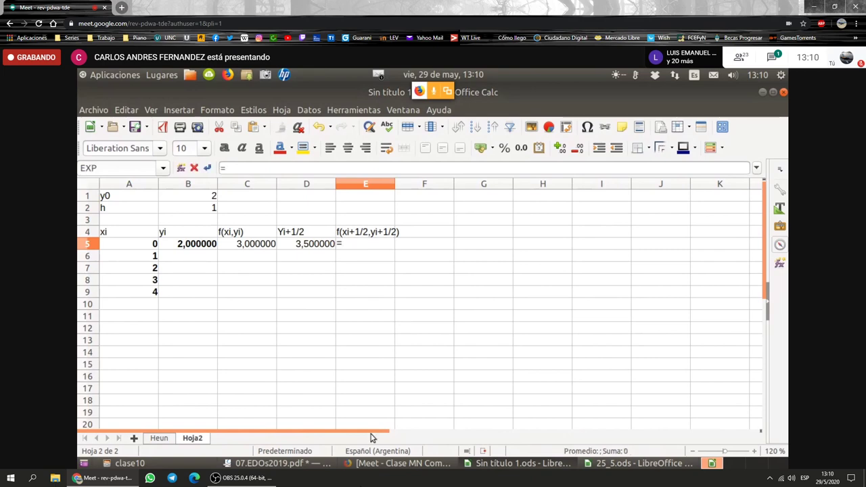
key(Escape)
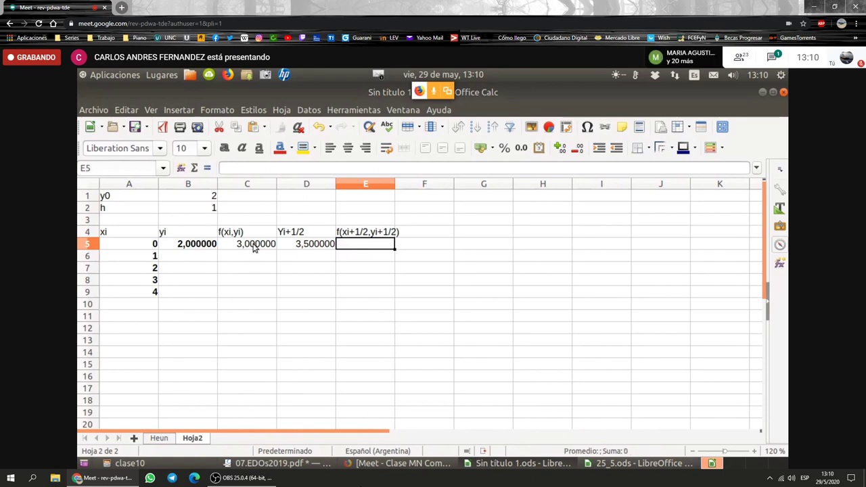
- Copy the f(xi,yi) formula from C5 into E5 so it reads =4*EXP(0,8*C5)-0,5*D5
click(253, 247)
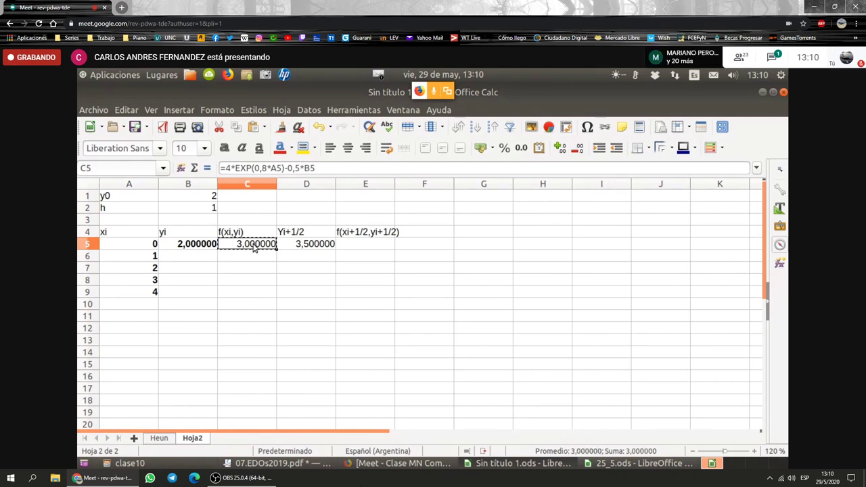
key(Right)
key(Right)
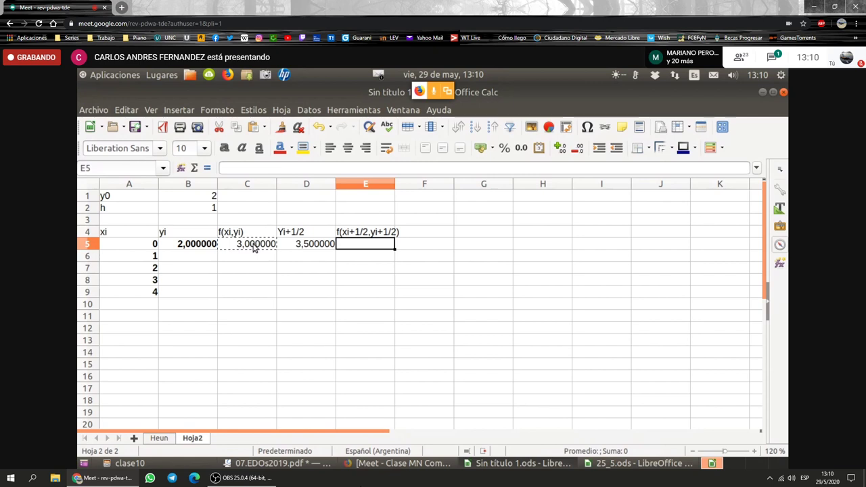
text(=4*EXP(0,8*C5)-0,5*D5)
- Enclose the C5 reference inside the EXP argument of E5's formula in its own parentheses
key(F2)
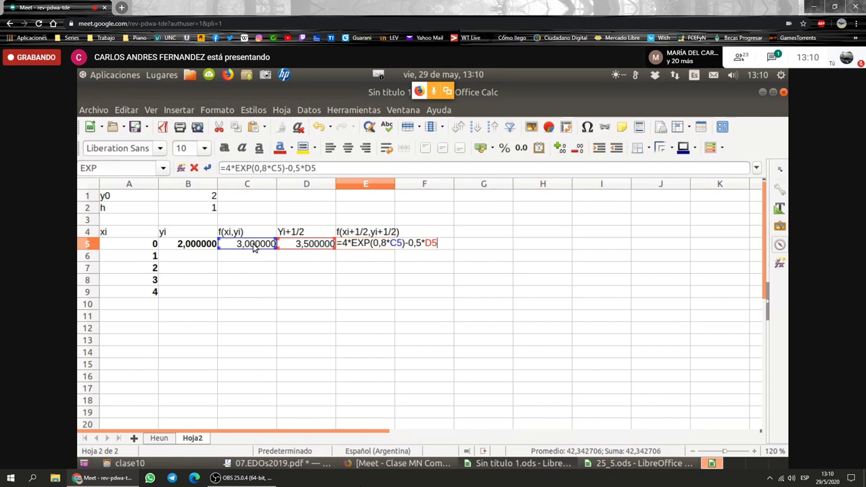
click(390, 242)
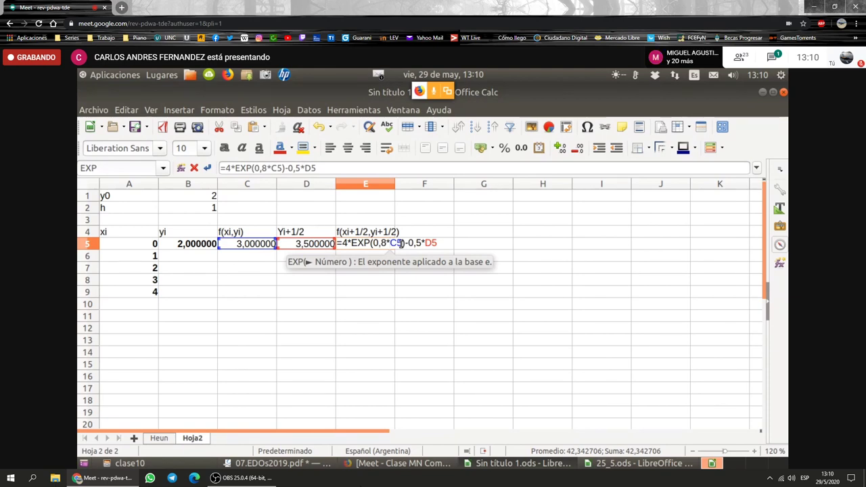
text(()
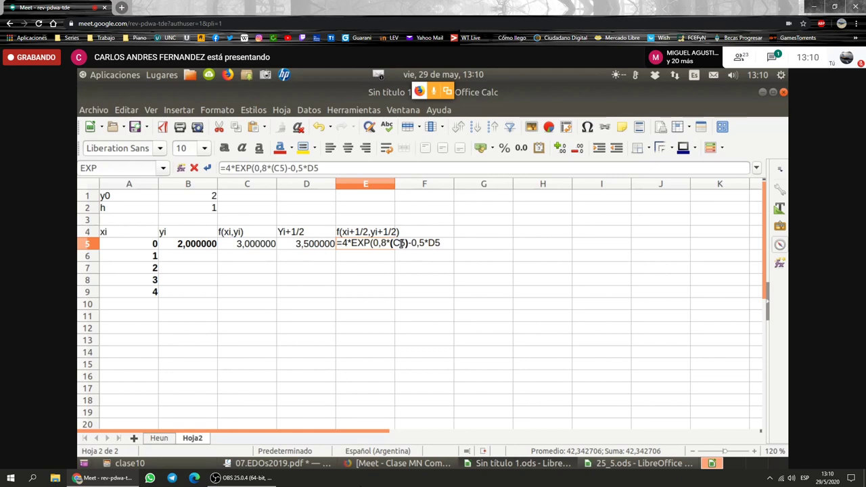
key(Right)
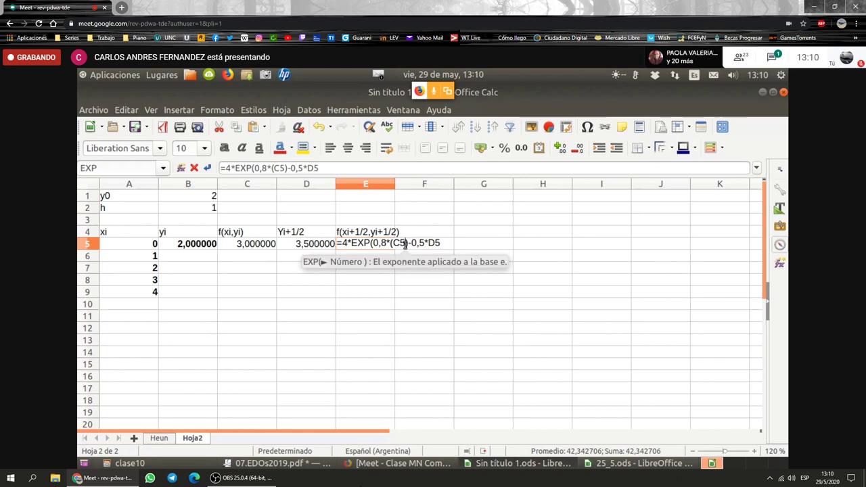
text())
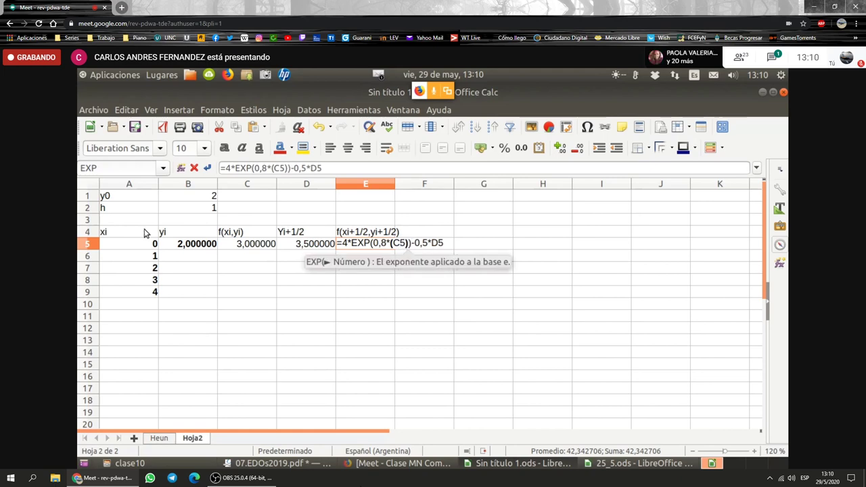
- Add half a step, 0,5*$B$2, to the x term so E5 reads =4*EXP(0,8*(C5+0,5*$B$2))-0,5*D5
click(288, 168)
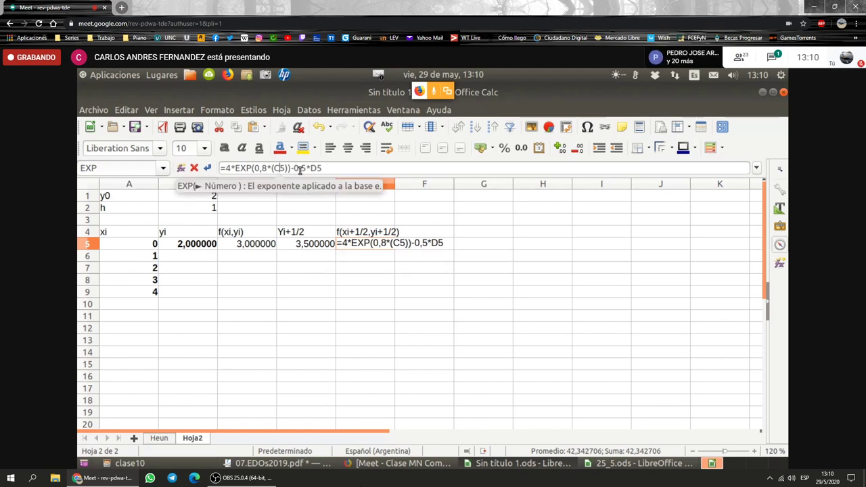
key(Right)
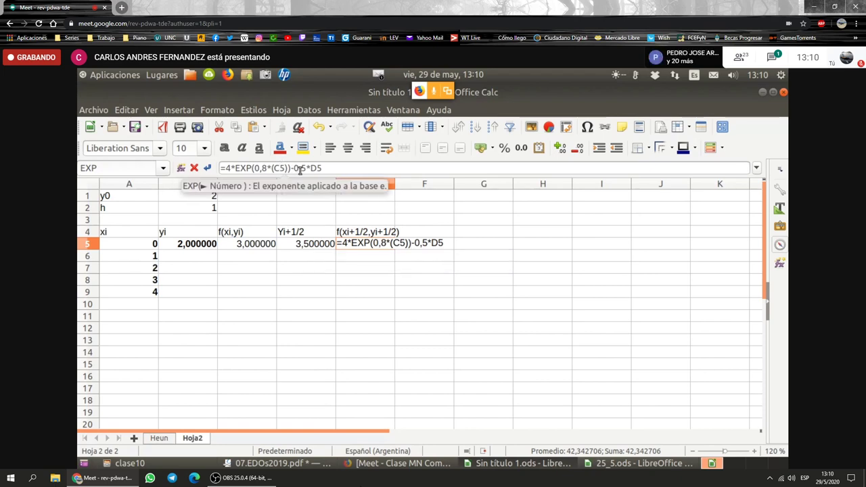
text(+)
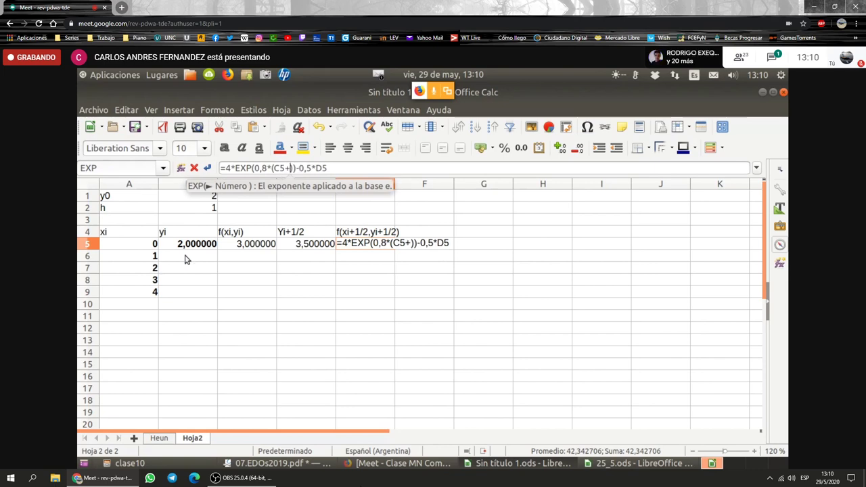
click(191, 209)
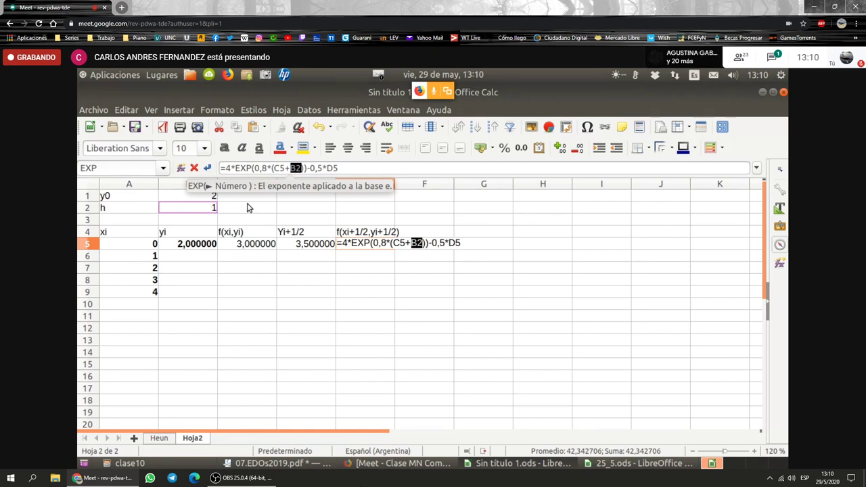
click(293, 168)
text(0,5)
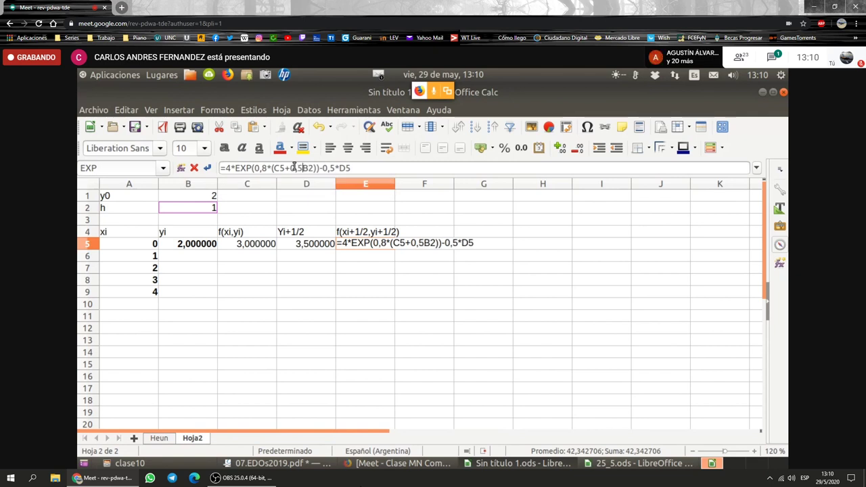
text(*)
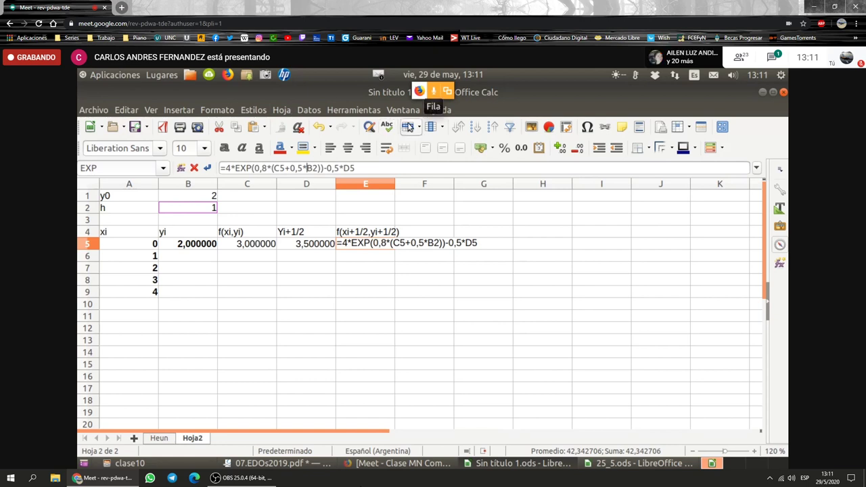
key(shift+Right)
key(shift+Right)
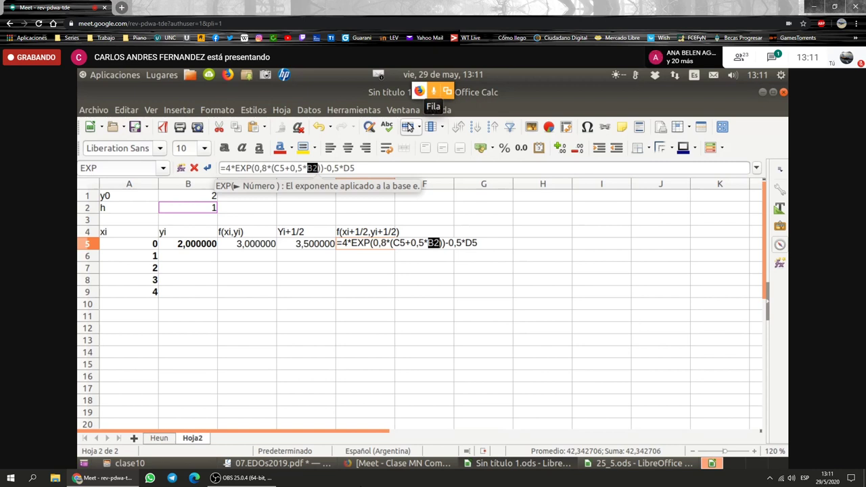
key(shift+F4)
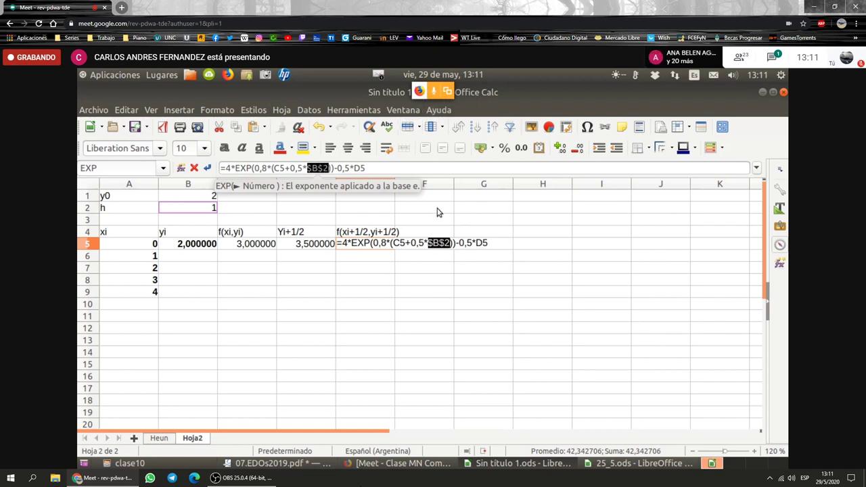
key(Return)
- Point the x reference in E5's formula to A5 so it reads =4*EXP(0,8*(A5+0,5*$B$2))-0,5*D5
key(F2)
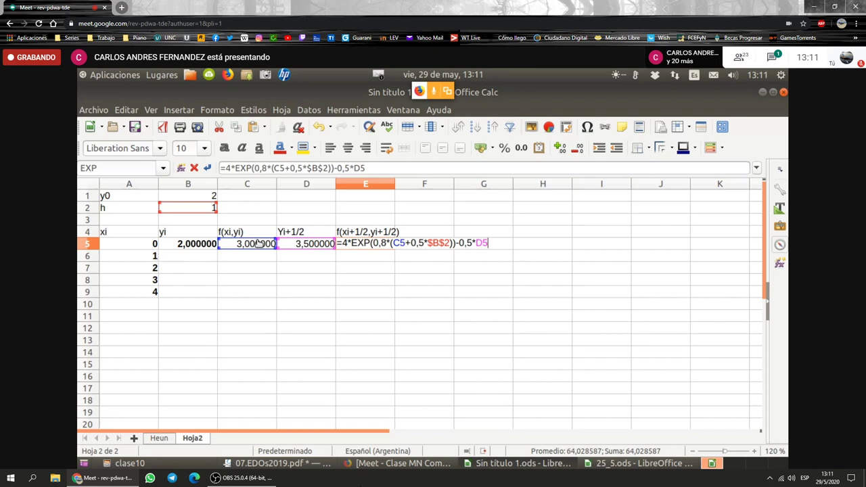
click(192, 232)
click(152, 244)
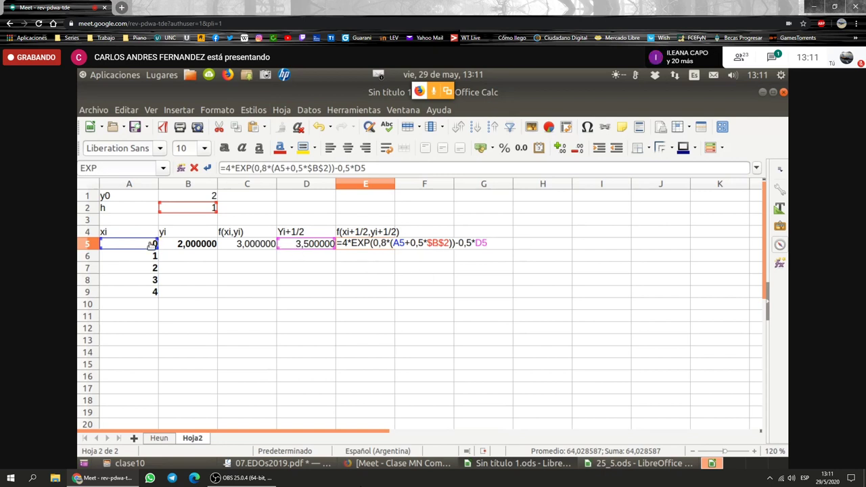
key(Return)
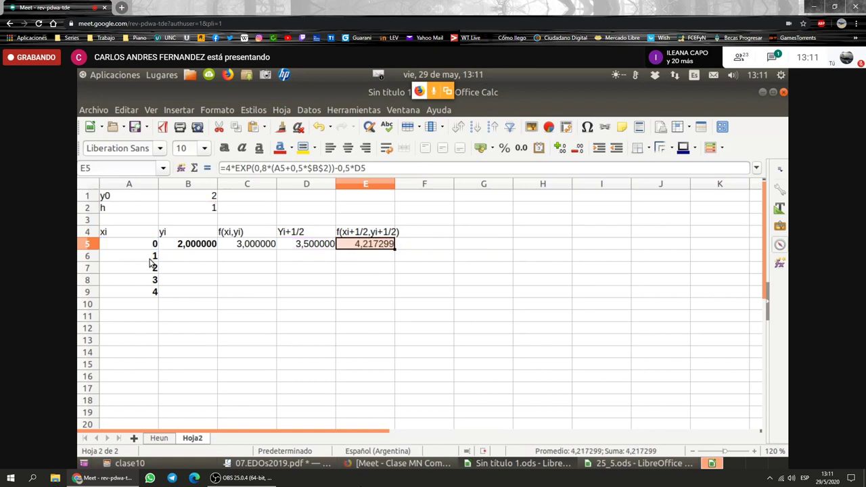
- Examine the half-step term 0,5*$B$2 and the cell references in E5's formula without changing it
key(F2)
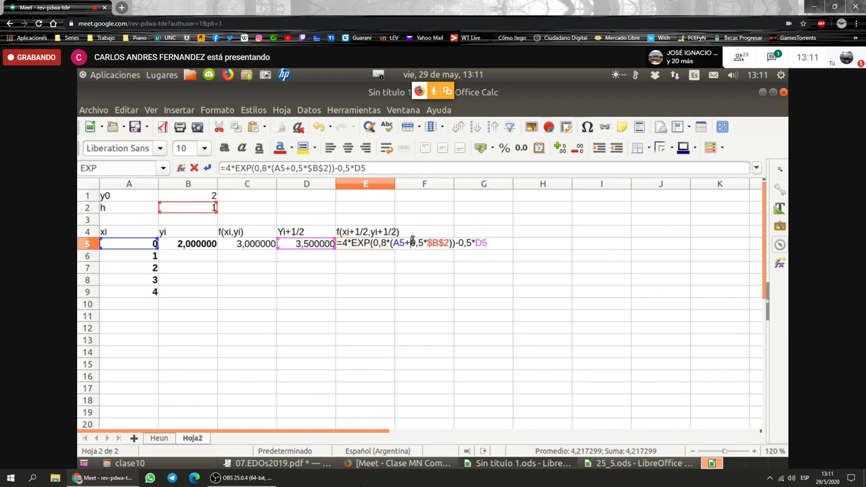
drag(410, 242, 445, 242)
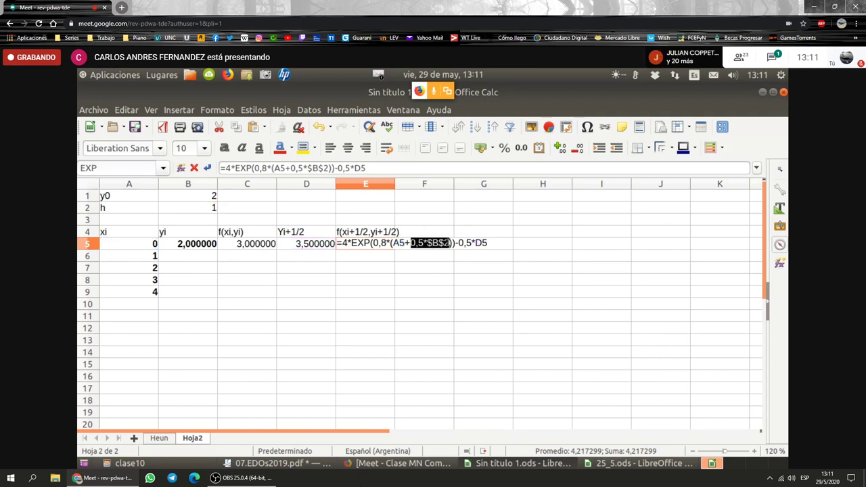
drag(448, 243, 448, 242)
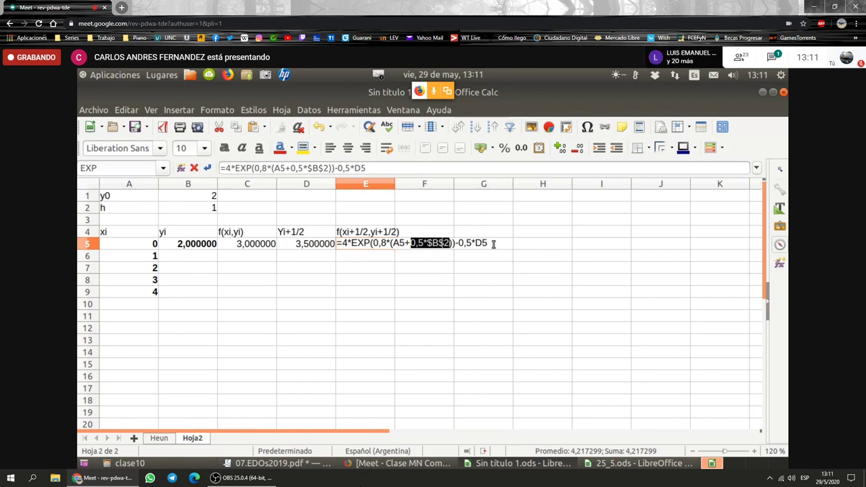
key(Escape)
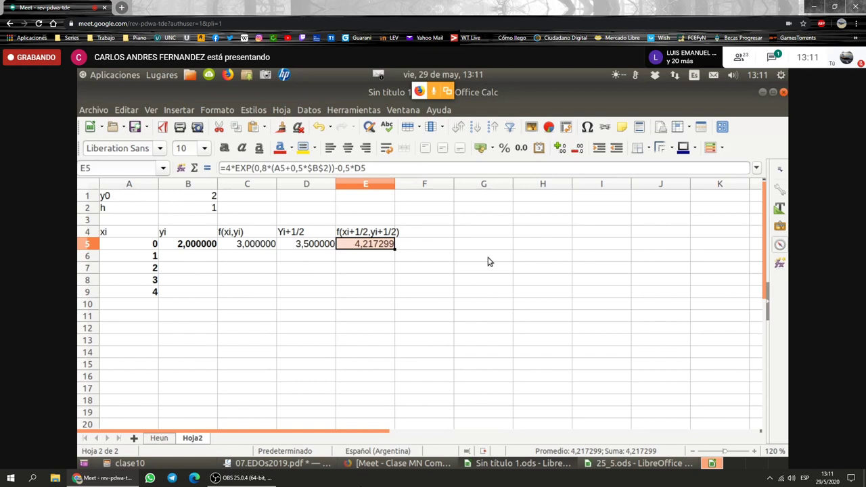
key(F2)
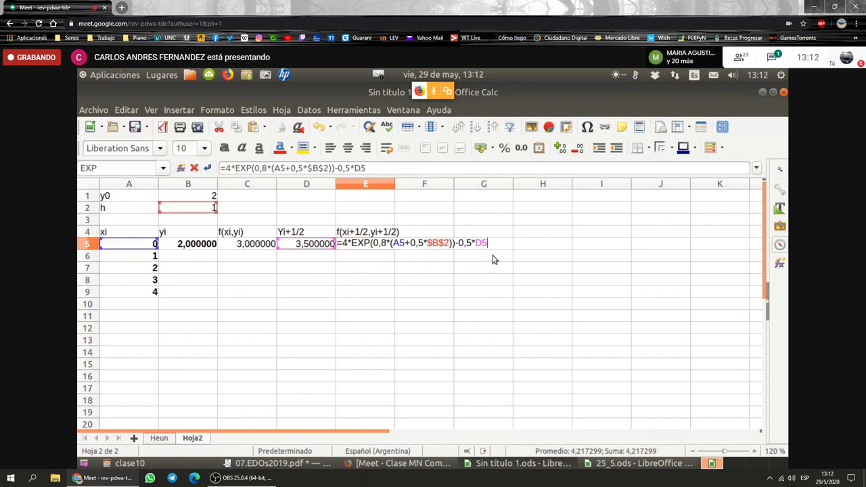
key(Escape)
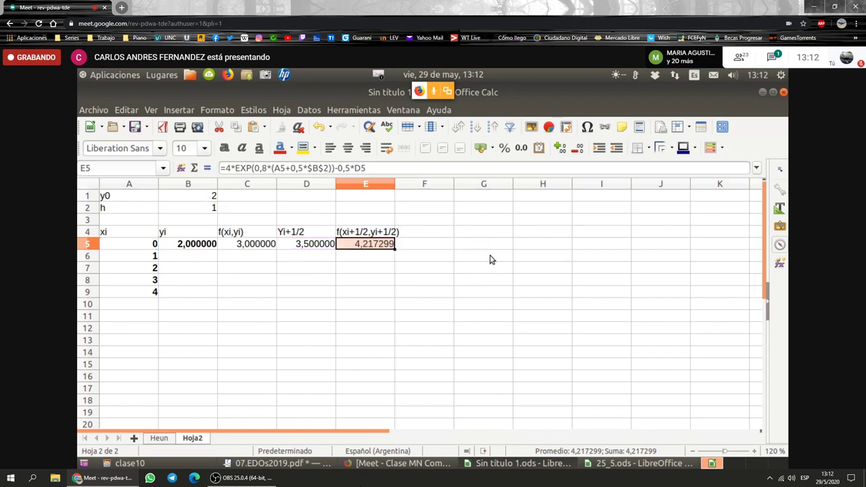
- Enter the next yi value in B6 as =B5+E5*$B$2 and fill the formulas of C5:E5 down into row 6
key(Down)
key(Left)
key(Left)
key(Left)
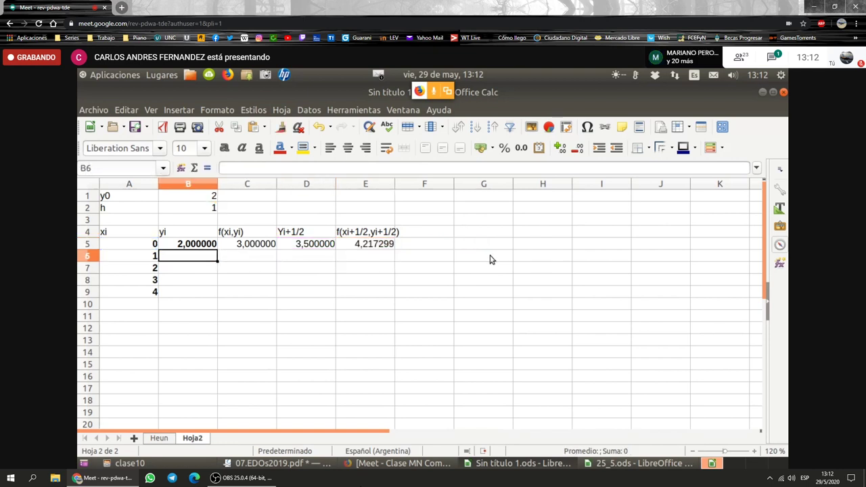
text(=)
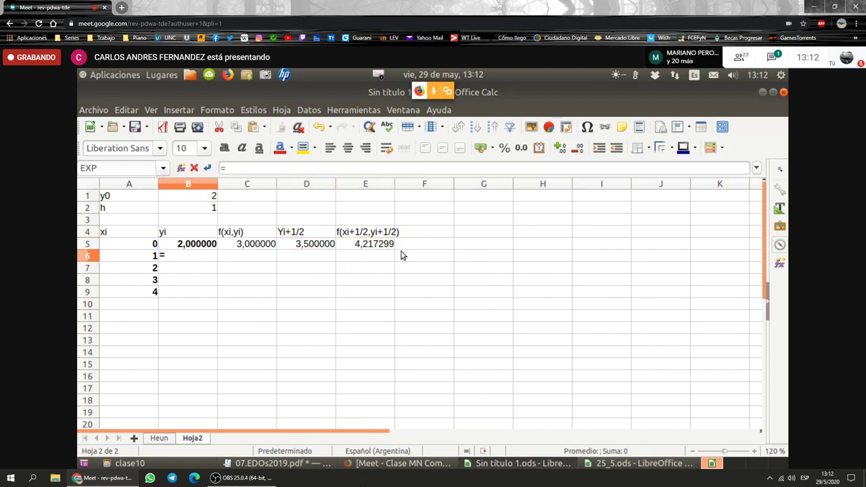
click(194, 247)
text(+)
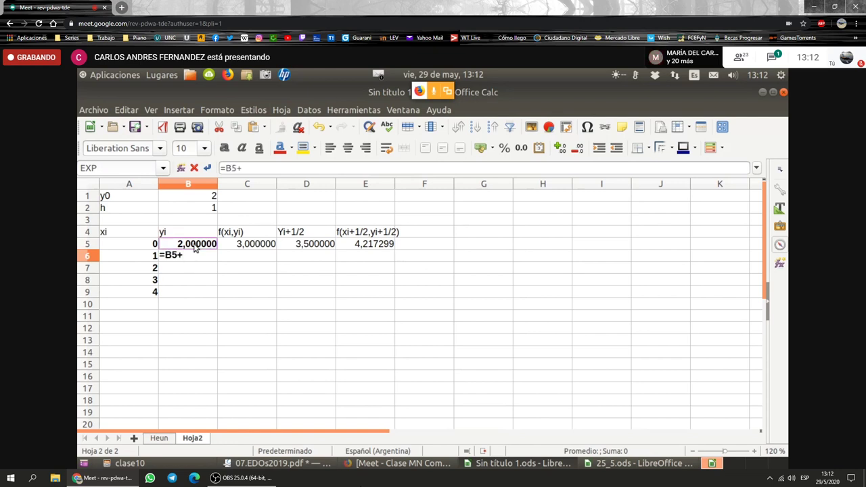
click(369, 249)
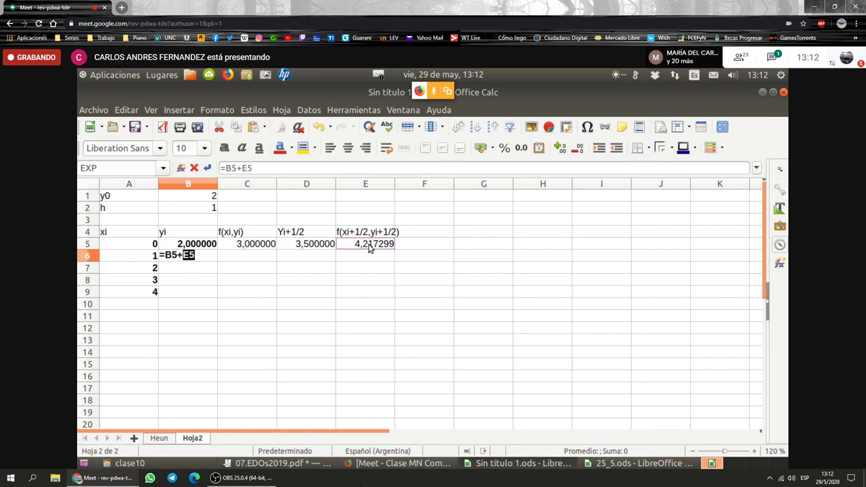
text(*)
click(191, 210)
key(F4)
key(Return)
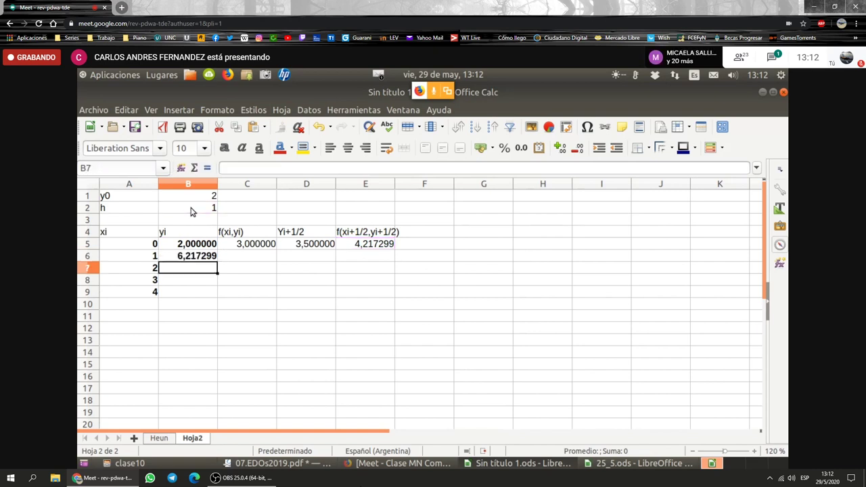
drag(263, 250, 394, 262)
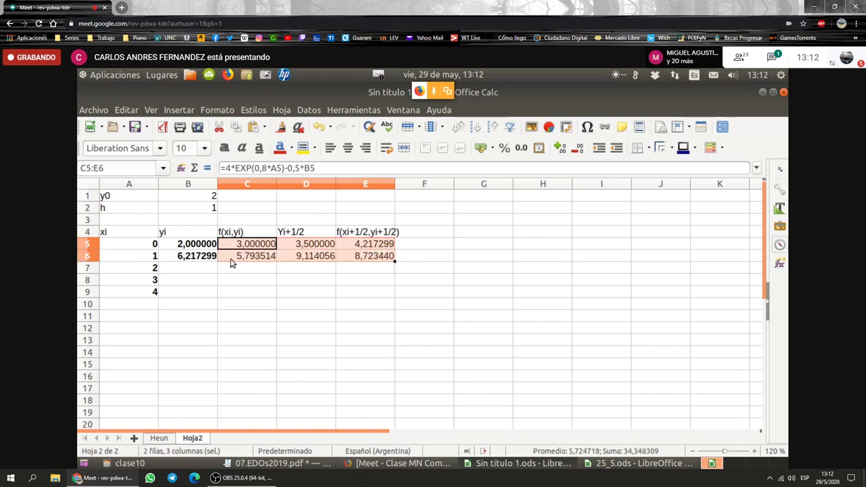
- Check which cells the yi formula in B6 refers to, leaving it as it is
click(209, 263)
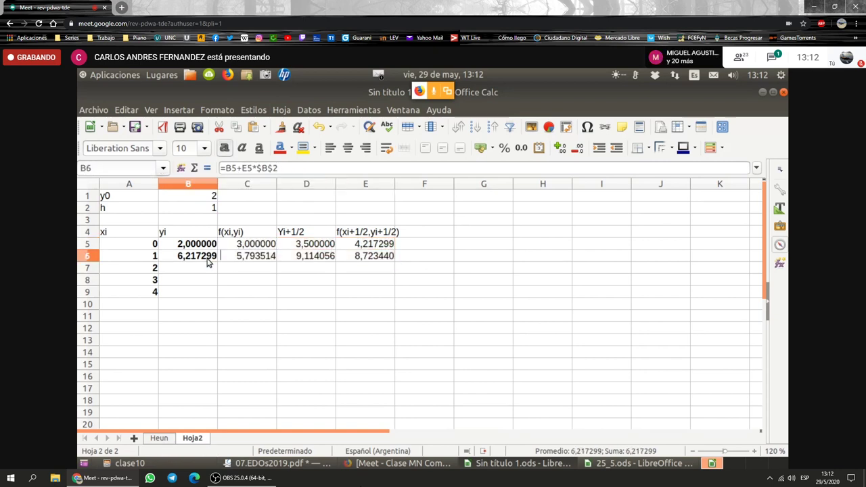
key(F1)
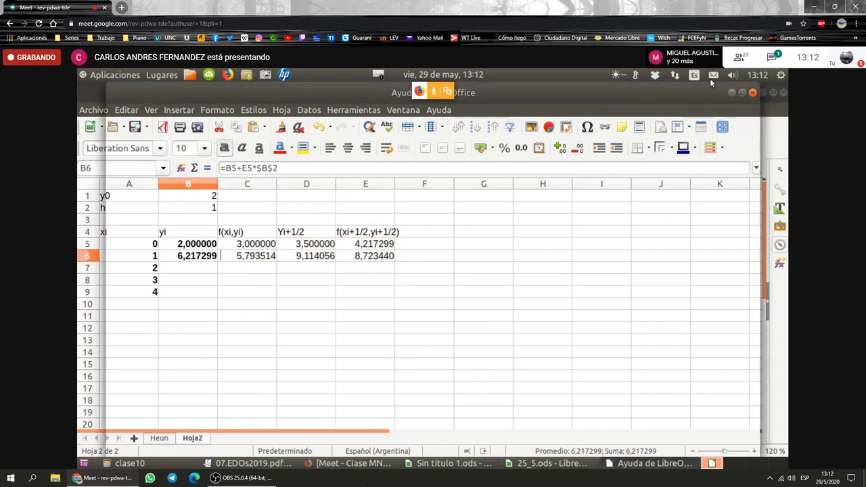
click(752, 93)
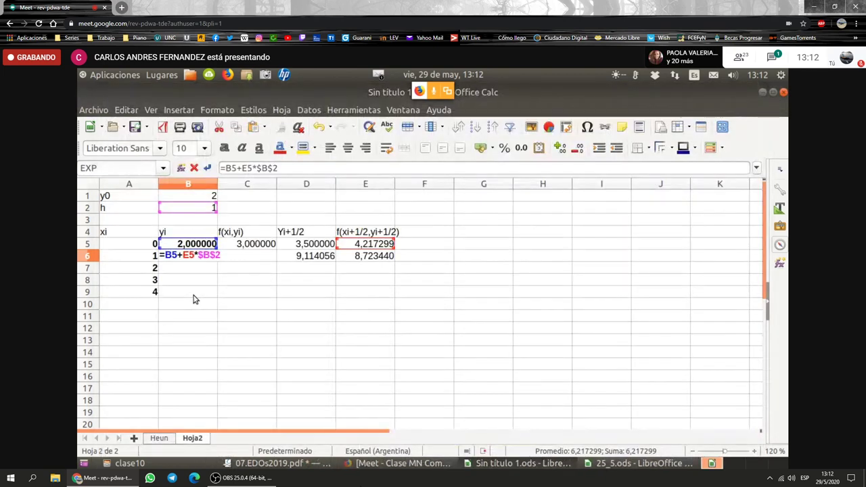
key(Escape)
key(F2)
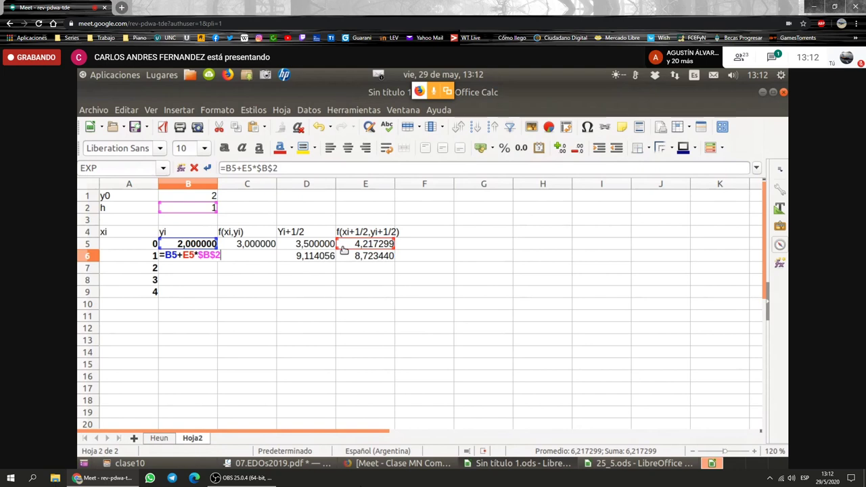
key(Return)
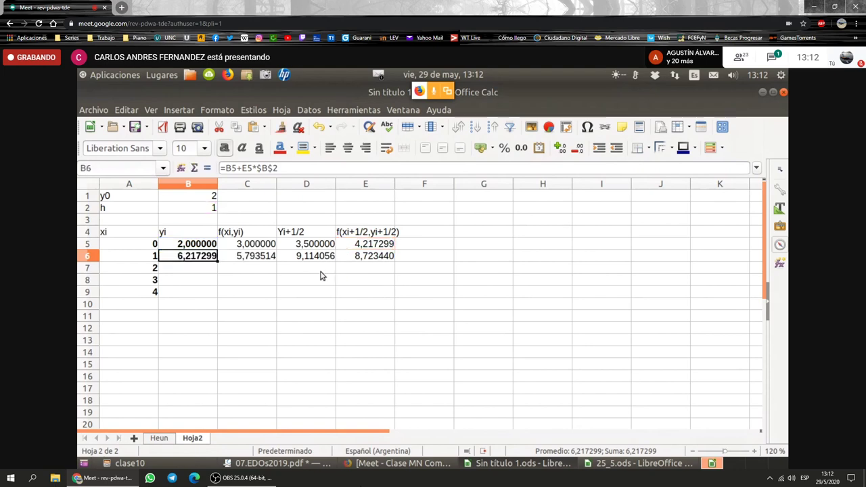
- Fill the row 6 formulas in B6:E6 down through row 9 to complete the midpoint table
key(shift+Right)
key(shift+Right)
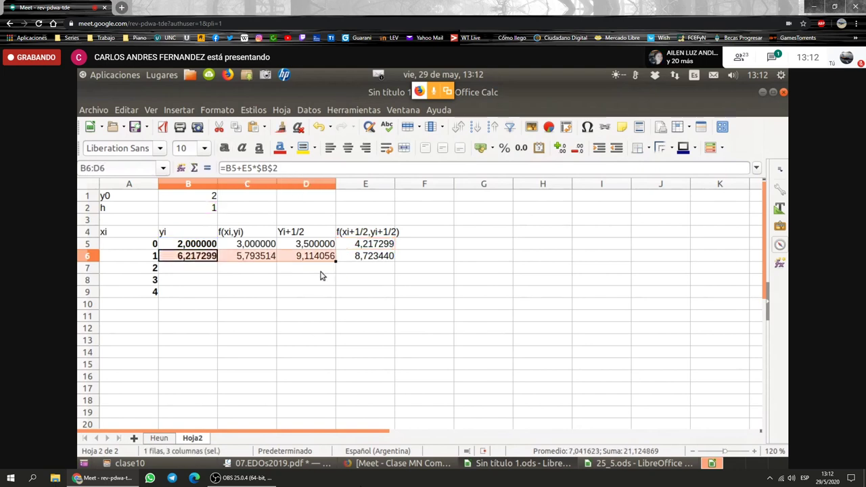
key(shift+Right)
drag(395, 260, 395, 298)
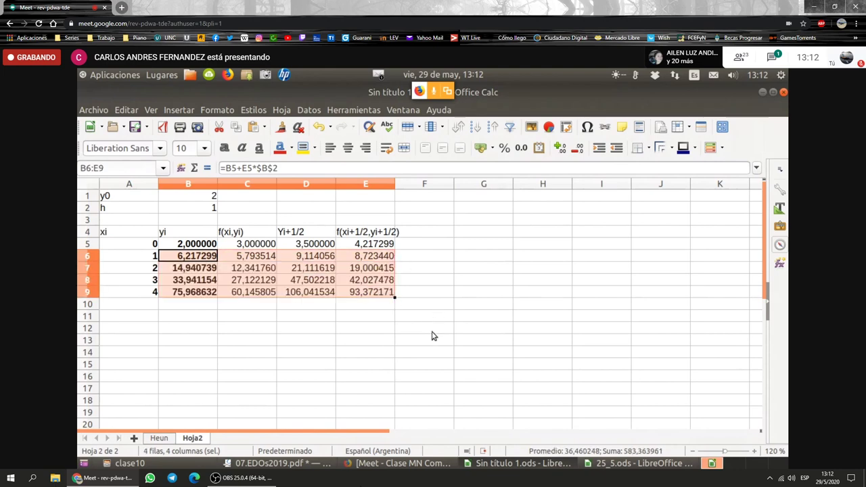
- Check which cells the last f(xi+1/2,yi+1/2) formula in E9 refers to without changing it
click(385, 292)
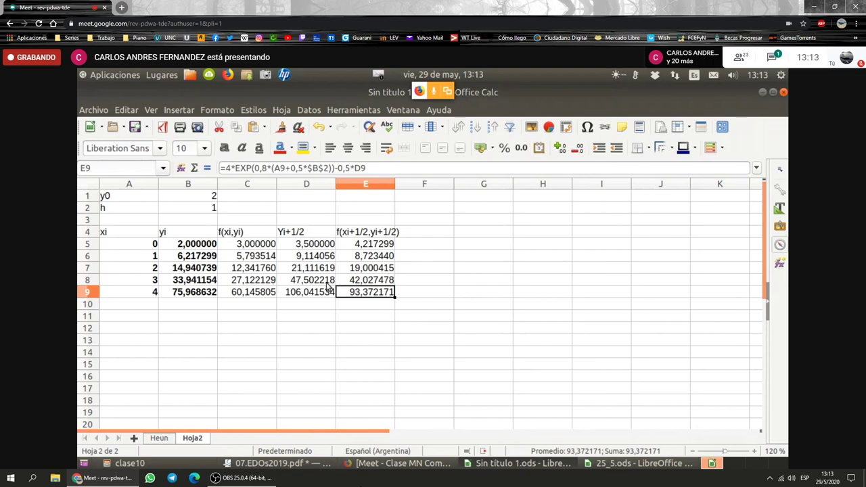
key(F2)
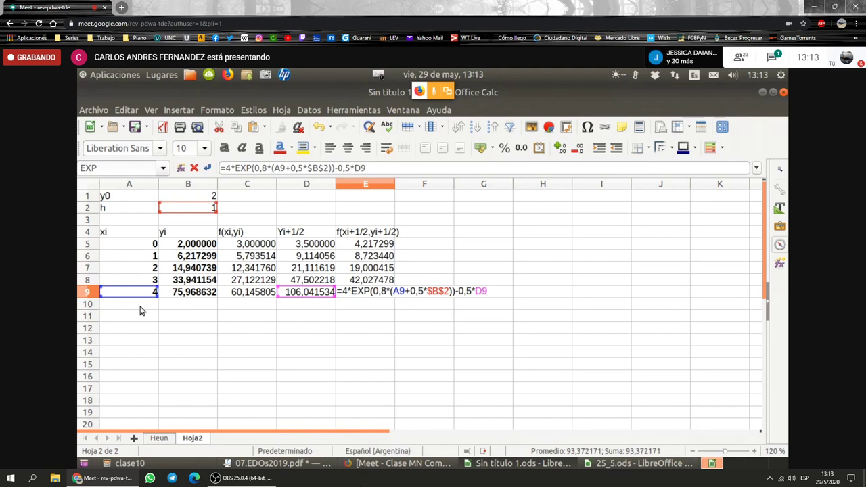
key(Return)
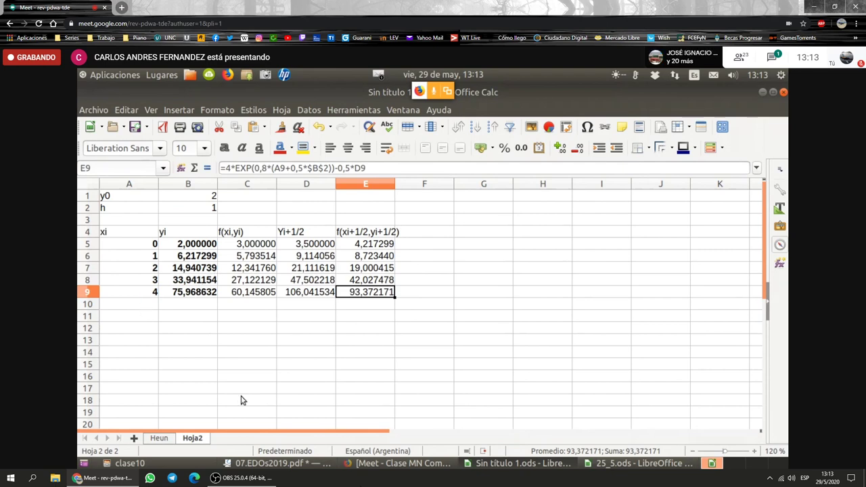
- Compare the yi values on the Heun sheet with the midpoint results on Hoja2, row by row
click(156, 441)
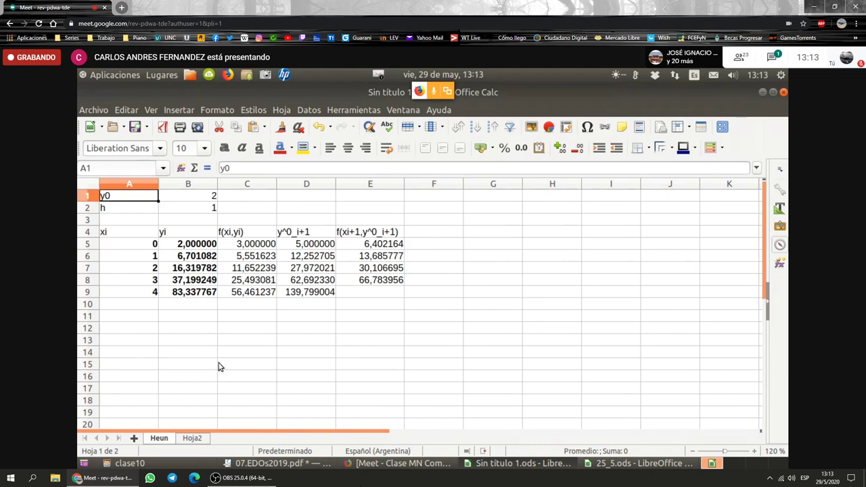
click(203, 438)
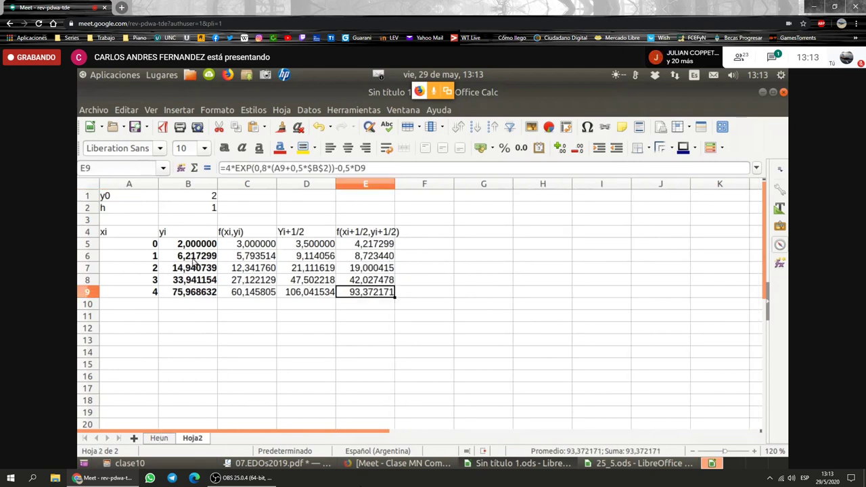
click(163, 441)
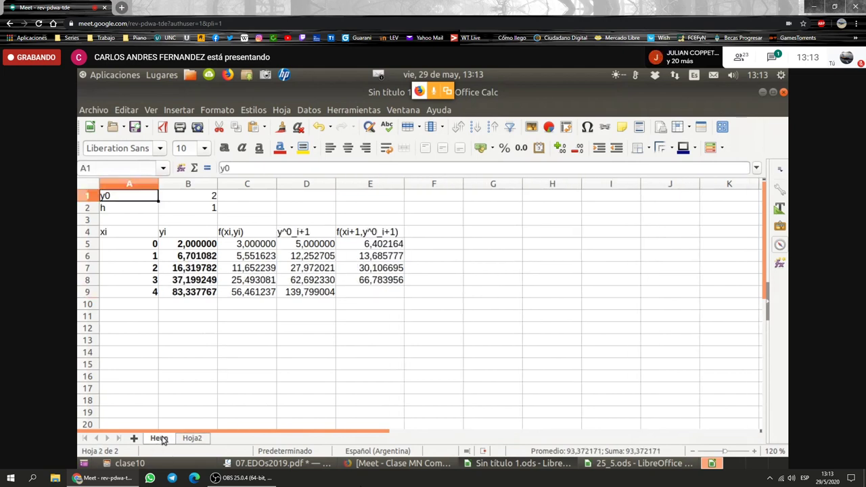
click(189, 441)
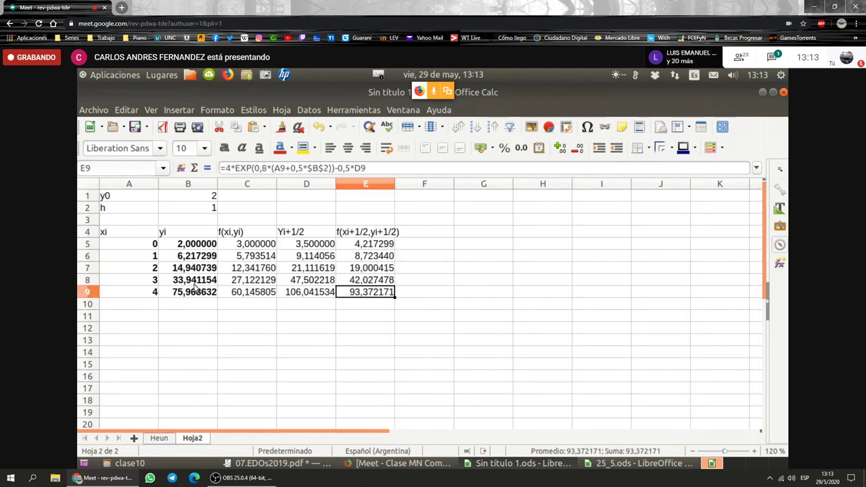
click(162, 439)
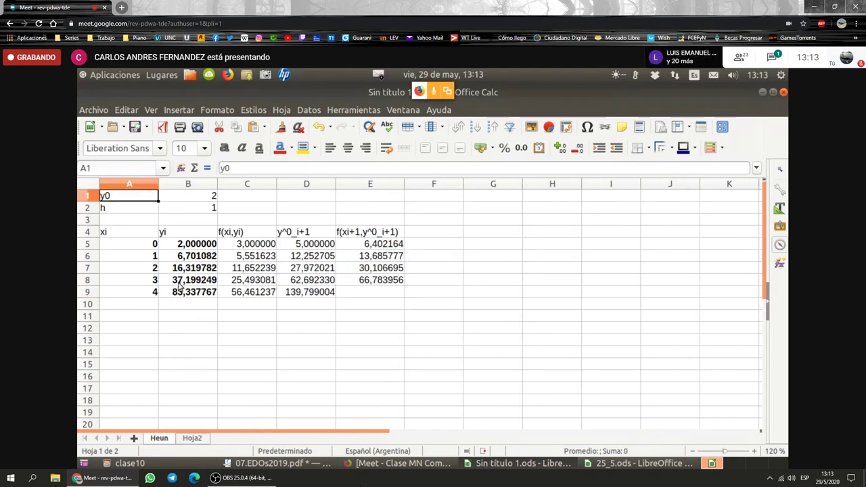
click(201, 438)
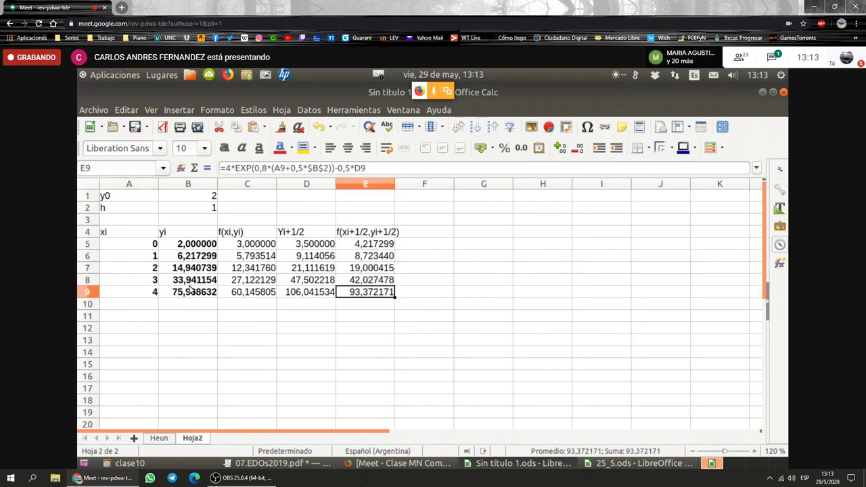
click(162, 440)
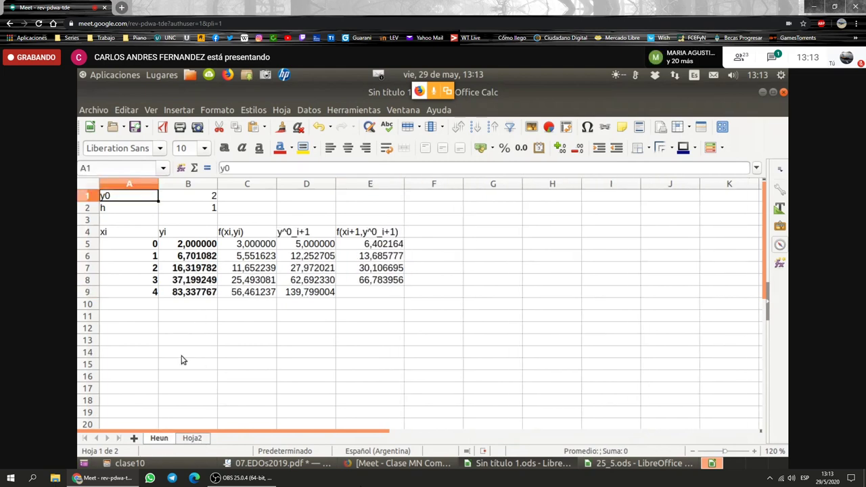
click(200, 441)
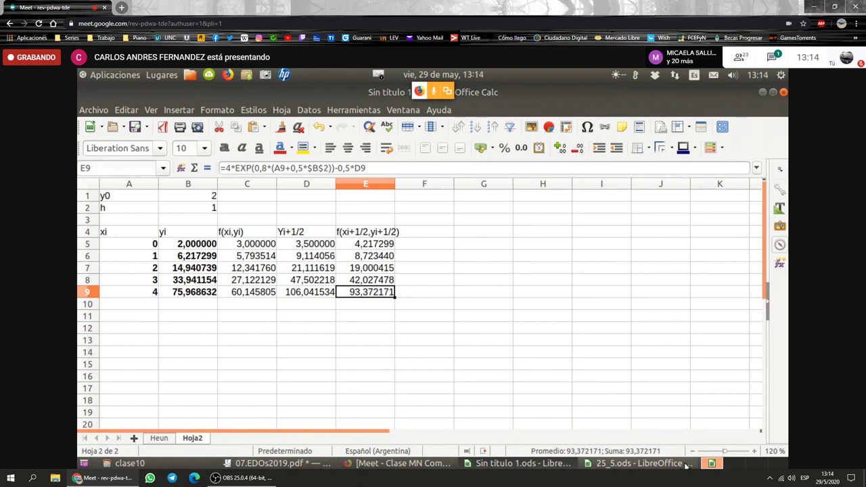
- Examine the relative error formula in G8 of the 25_5.ods workbook, leave it unchanged, and return to the untitled workbook
click(608, 463)
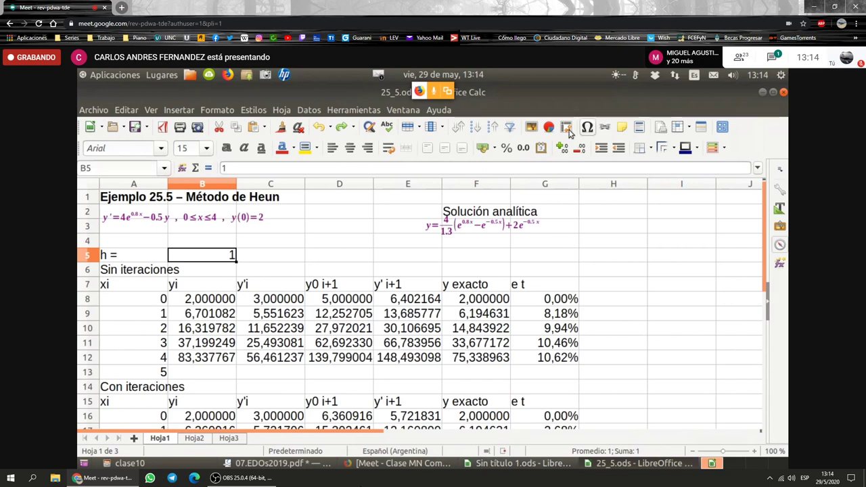
click(558, 300)
double_click(558, 298)
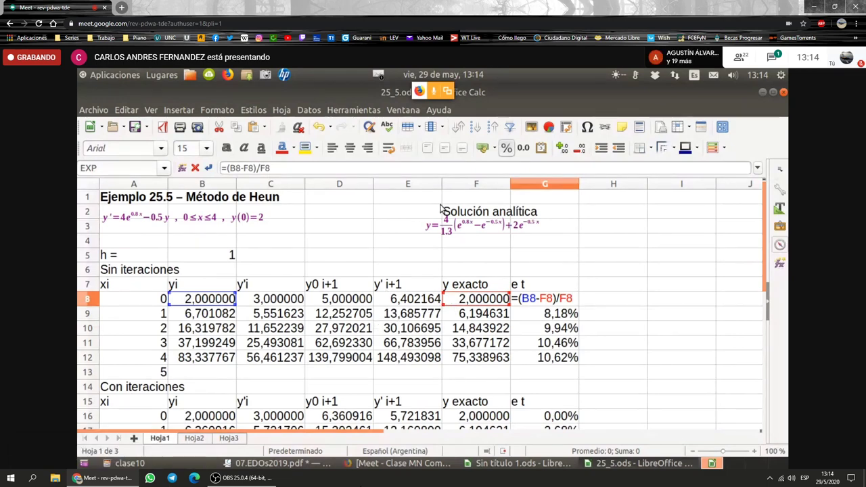
key(Escape)
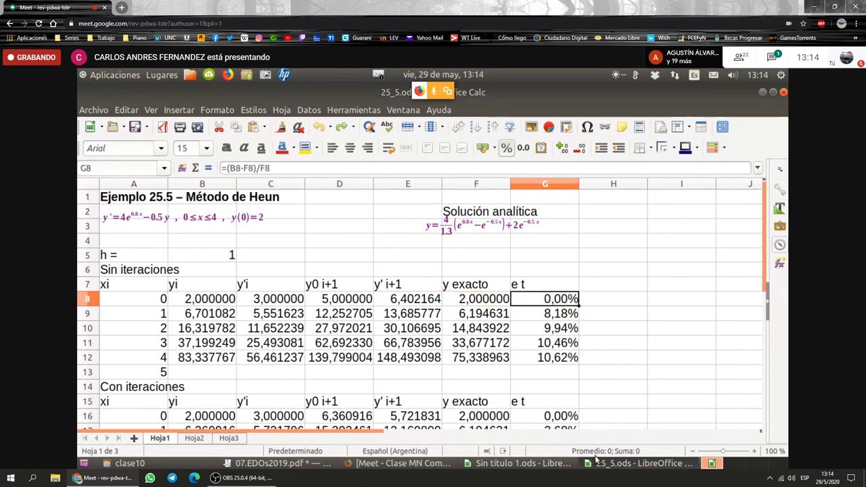
key(alt+Tab)
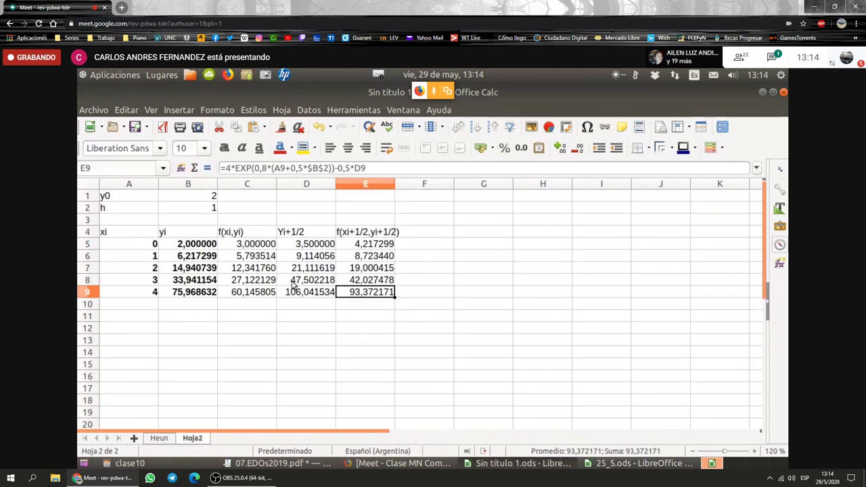
- Compare the Heun and Hoja2 tables again, finishing on the midpoint yi value in B9 for xi = 4
click(160, 438)
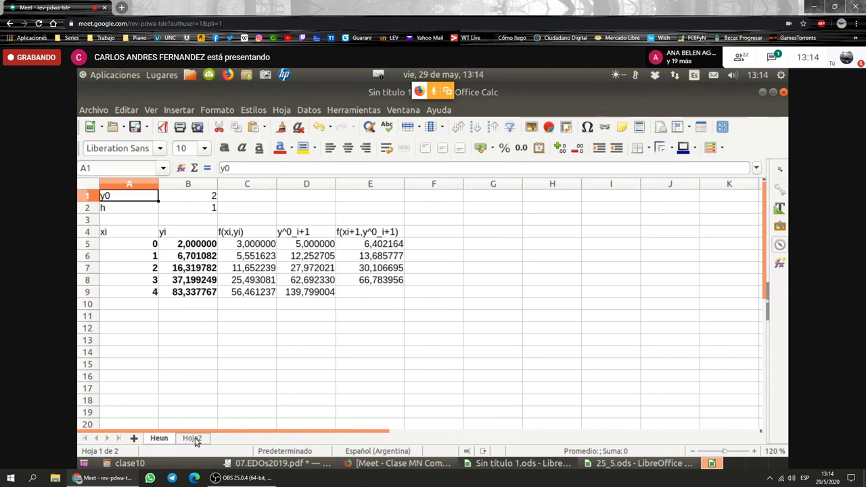
click(192, 439)
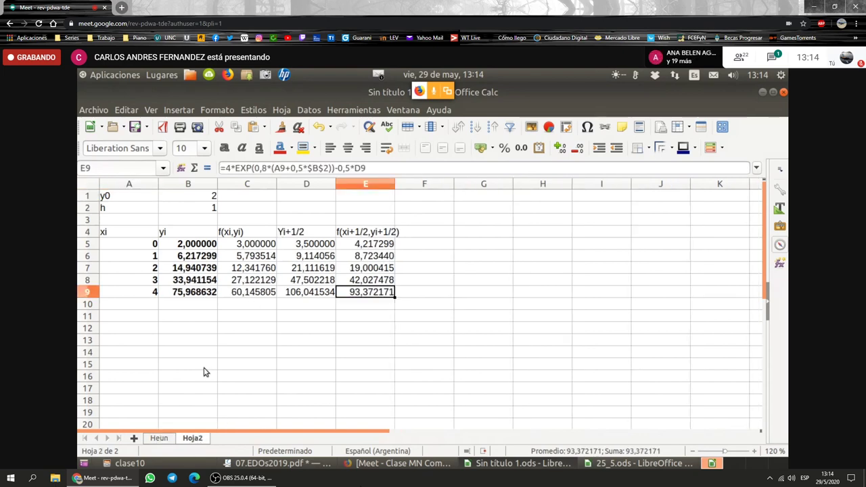
click(159, 439)
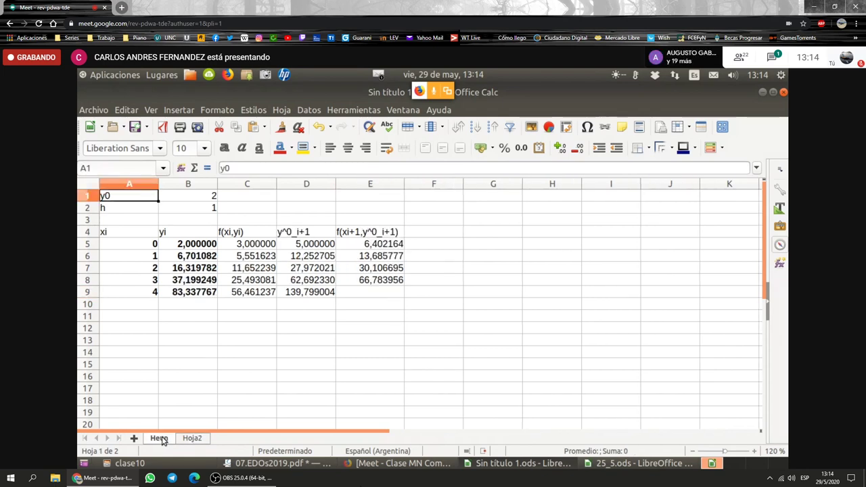
click(195, 438)
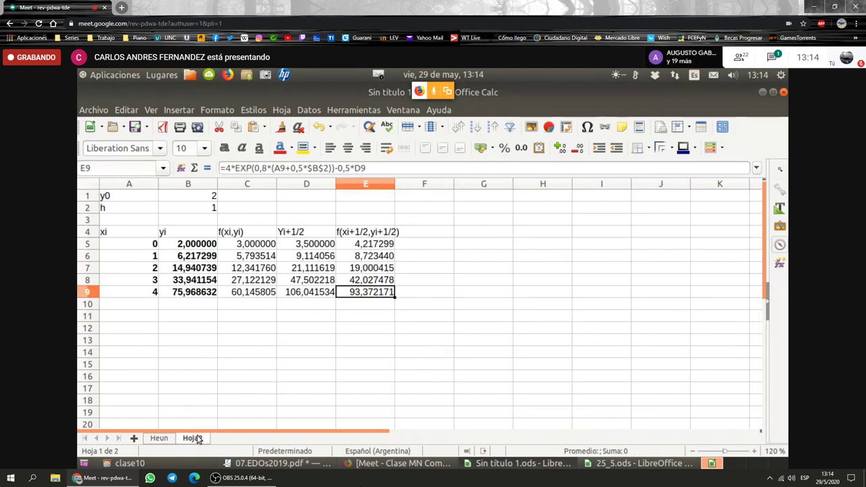
click(198, 295)
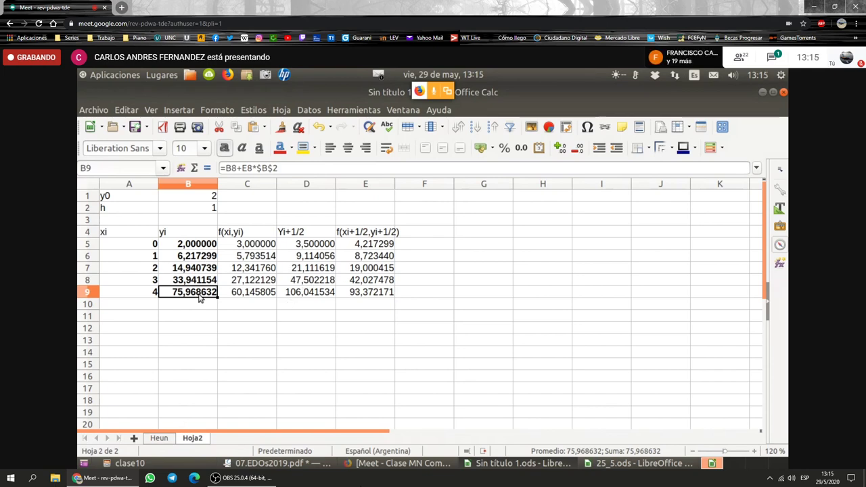
- Review the exact y values and Heun errors in 25_5.ods against the midpoint results, then return to the untitled workbook
click(626, 465)
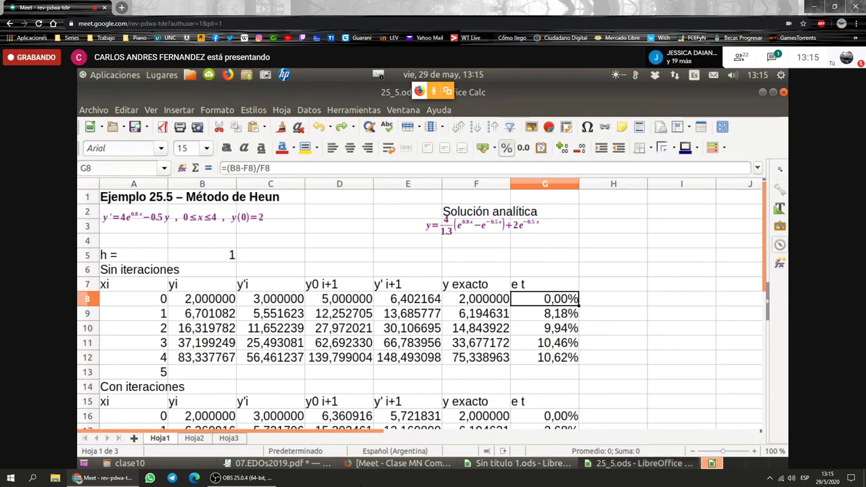
click(639, 463)
click(639, 464)
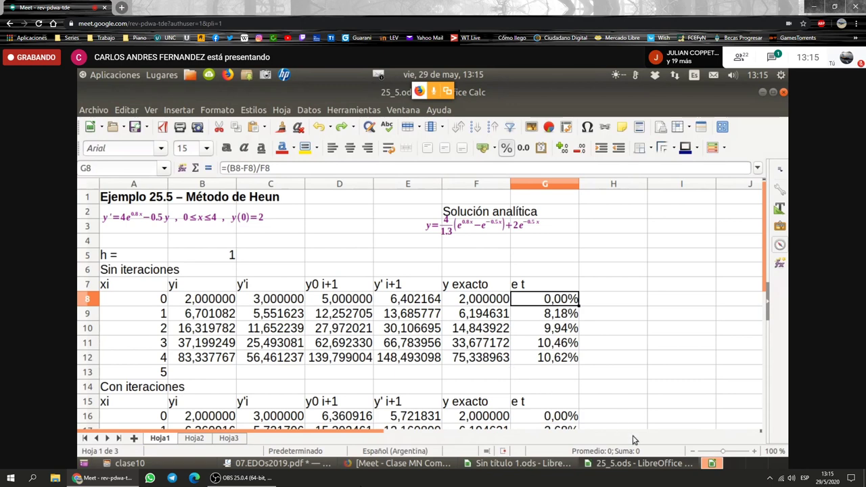
click(636, 464)
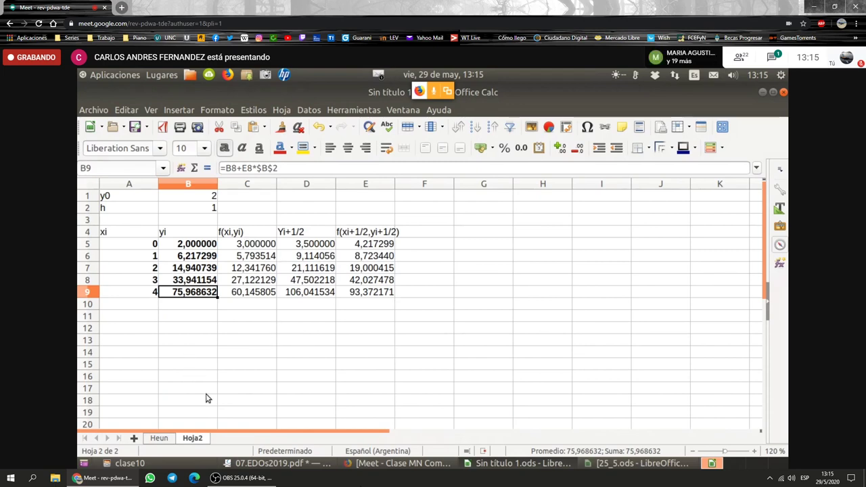
- Rename the sheet Hoja2 as "Punto medio"
double_click(194, 439)
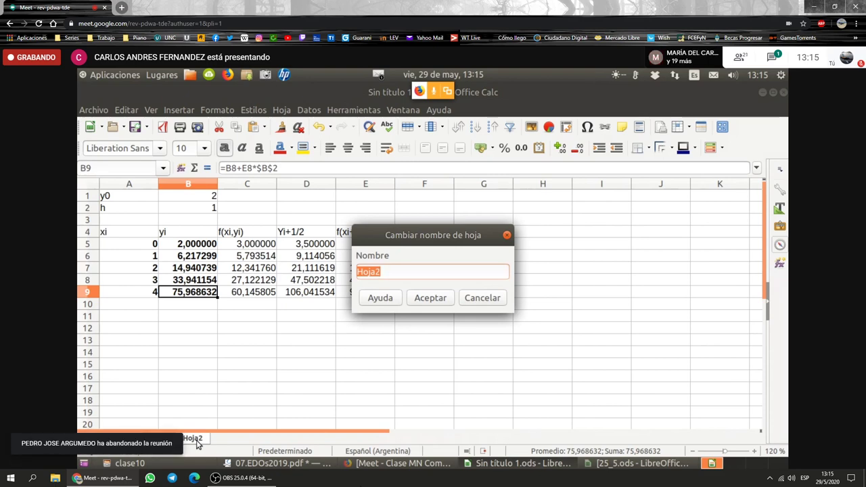
text(Punto)
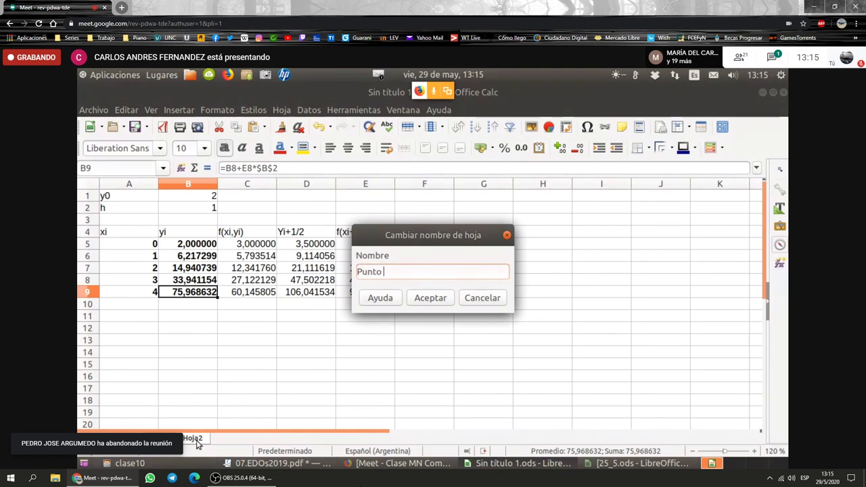
text( medio)
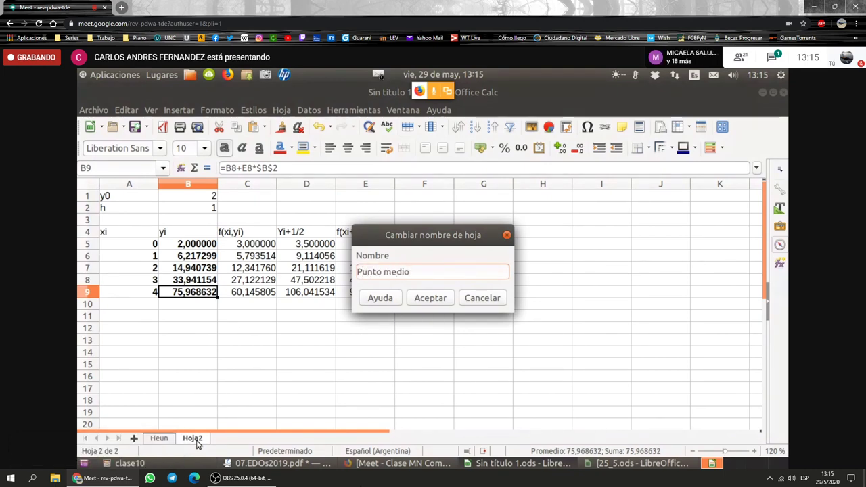
key(Return)
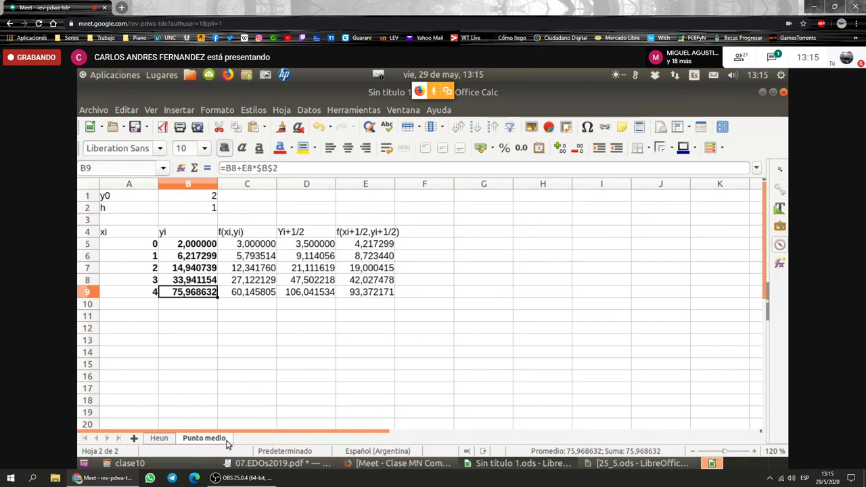
- Add a new sheet after Punto medio and name it RK4
click(160, 440)
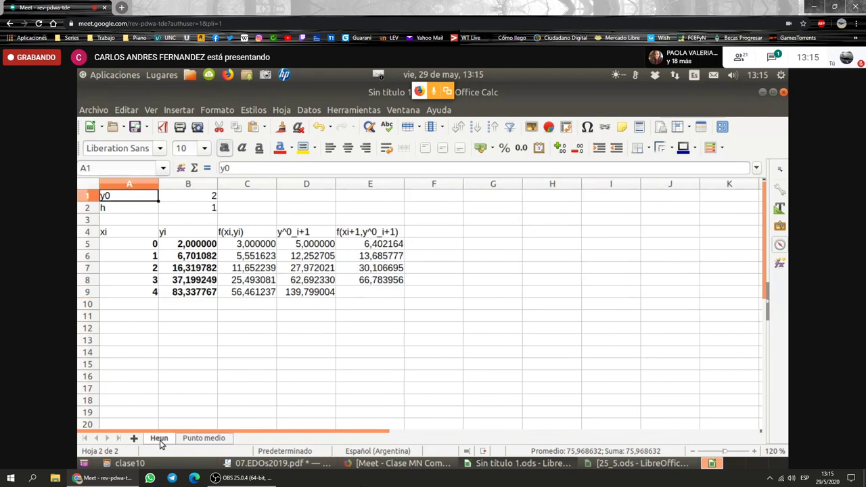
click(224, 440)
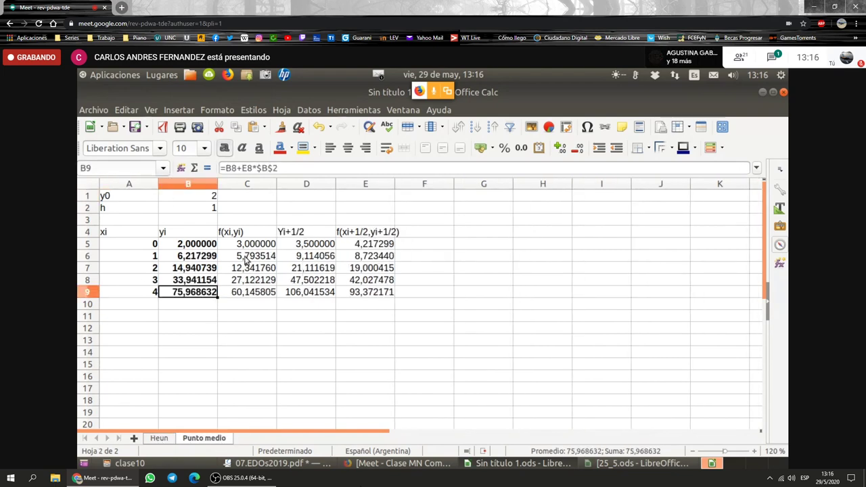
click(134, 438)
double_click(262, 440)
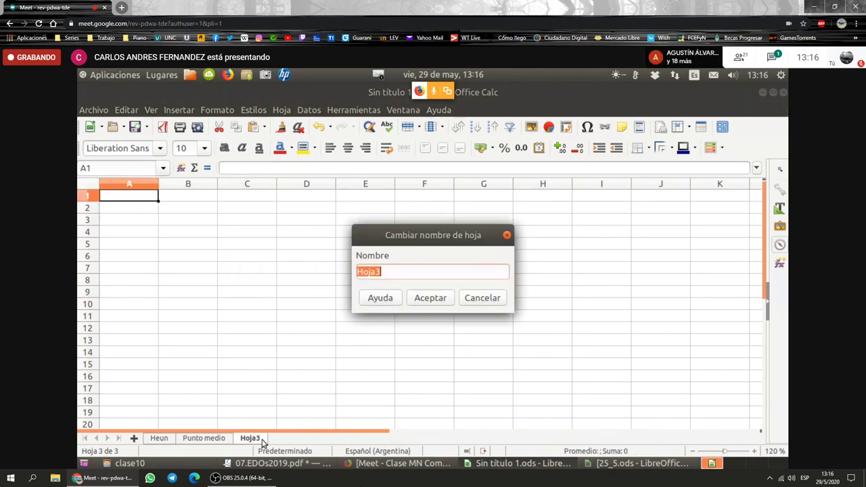
text(RK4)
key(Return)
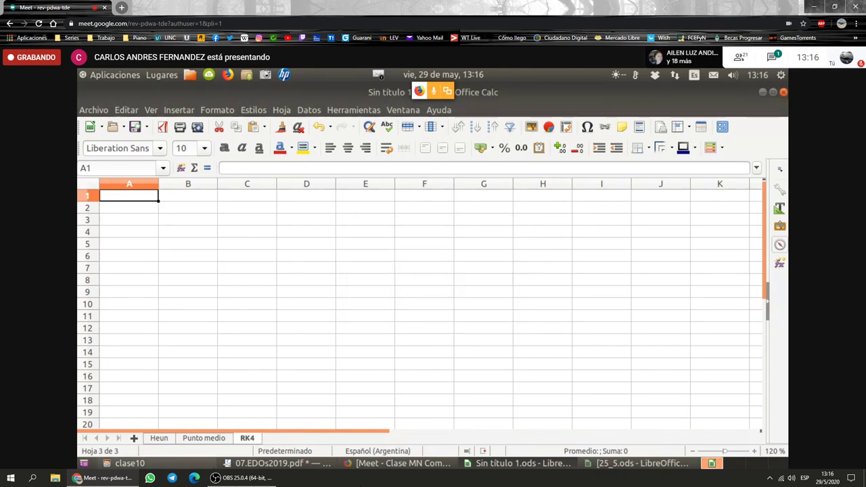
- Go back to the Punto medio sheet and close the 25_5.ods workbook
click(402, 464)
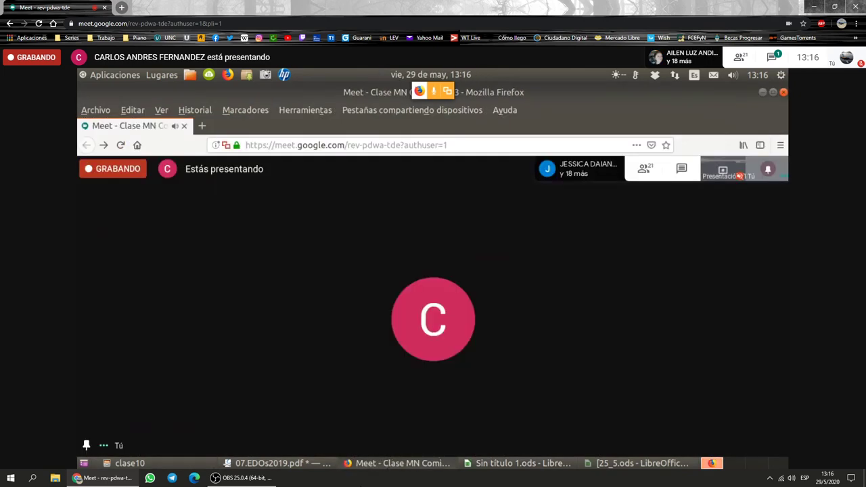
click(402, 463)
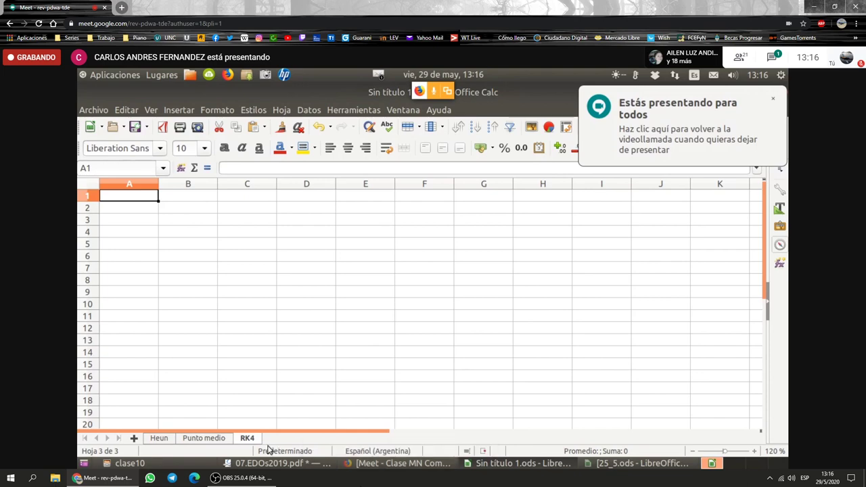
click(221, 439)
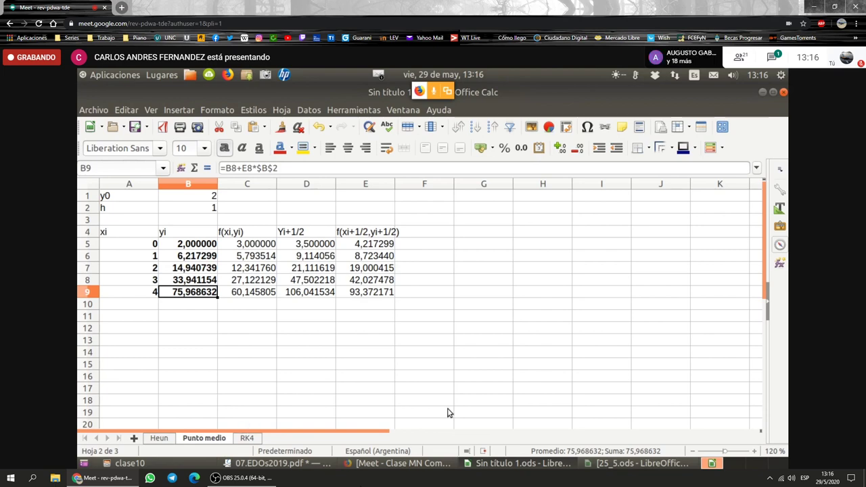
right_click(616, 464)
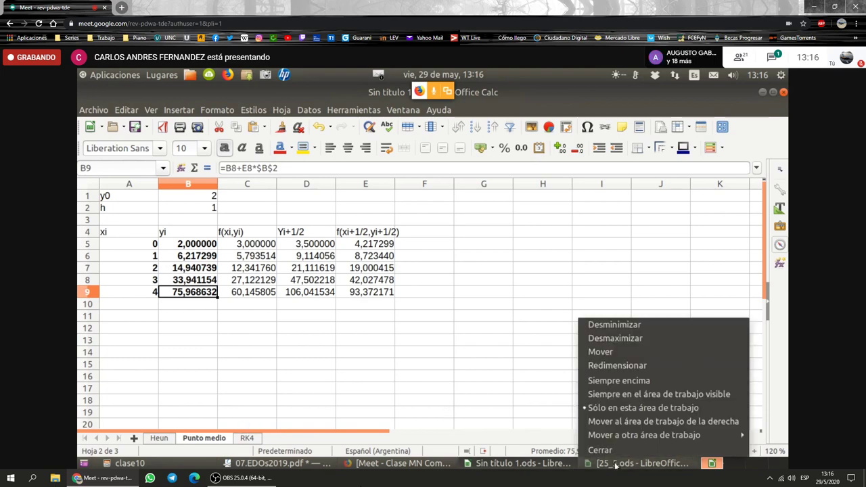
click(619, 452)
key(Return)
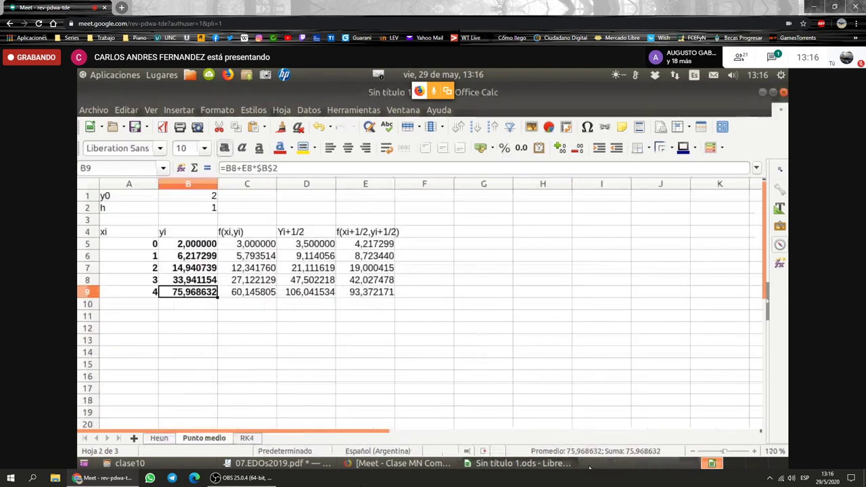
click(394, 464)
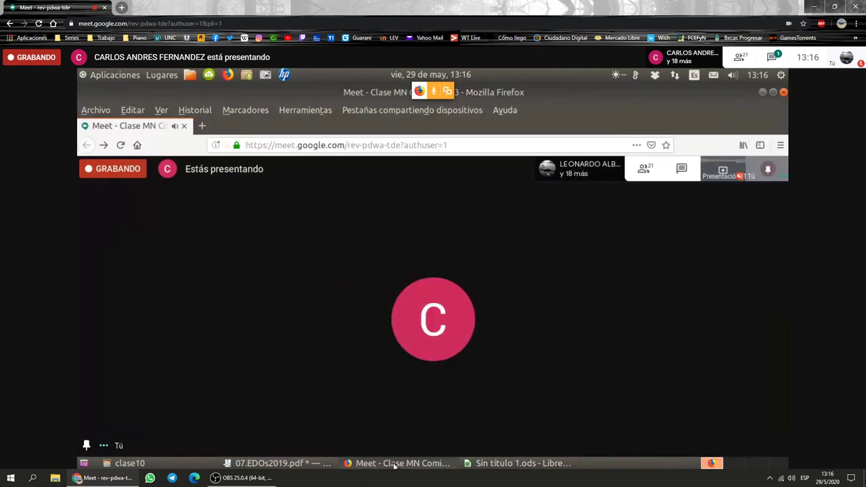
click(389, 464)
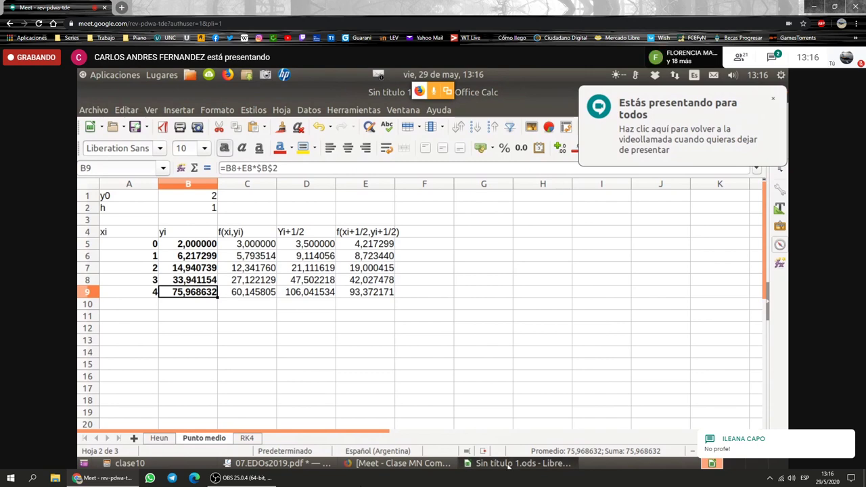
click(465, 463)
click(420, 464)
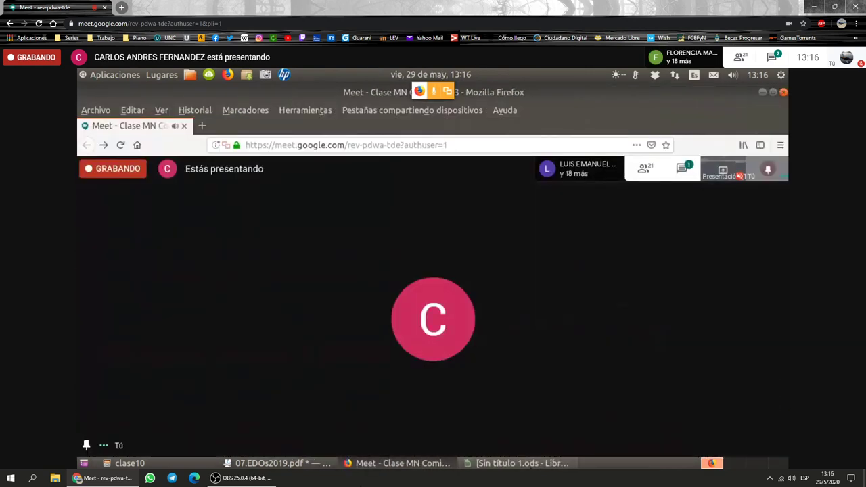
click(532, 464)
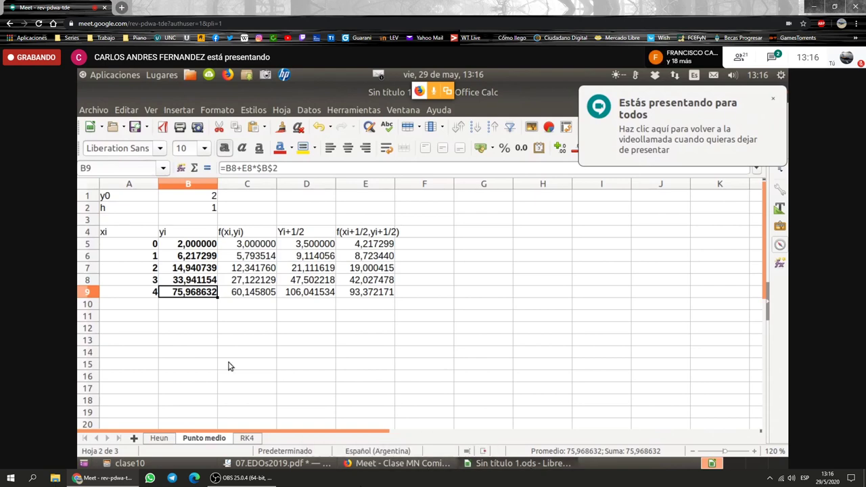
- Switch to 07.EDOs2019.pdf in Okular and look up the fourth-order Runge-Kutta formula on page 27
click(318, 462)
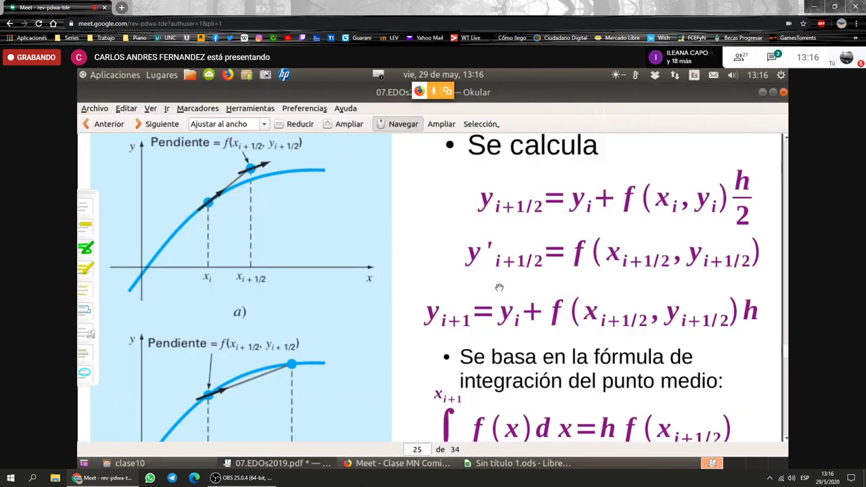
scroll(498, 287, down, 15)
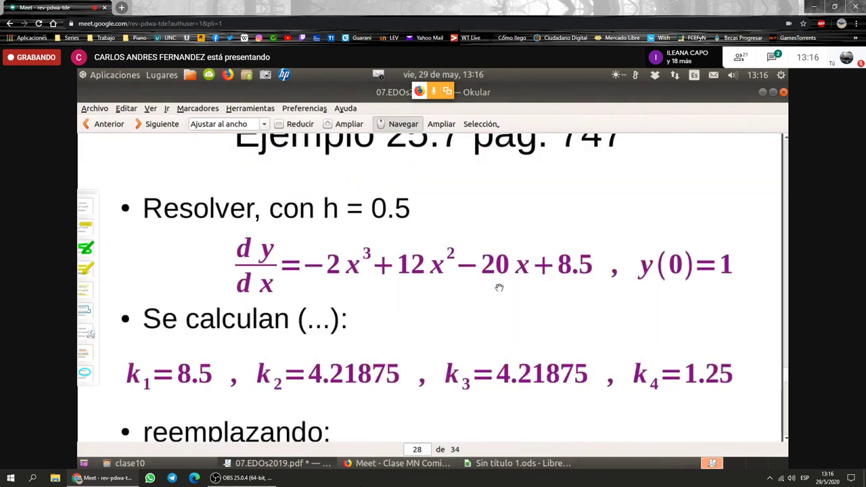
scroll(498, 286, up, 8)
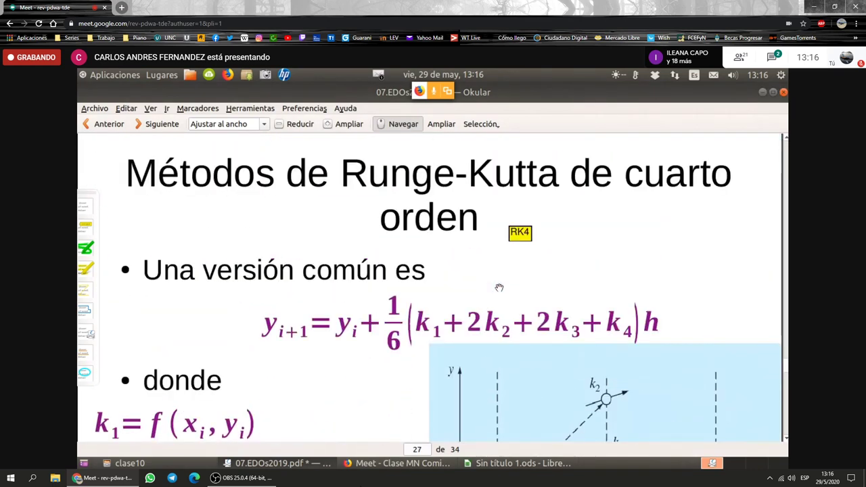
scroll(498, 288, up, 2)
scroll(498, 287, down, 3)
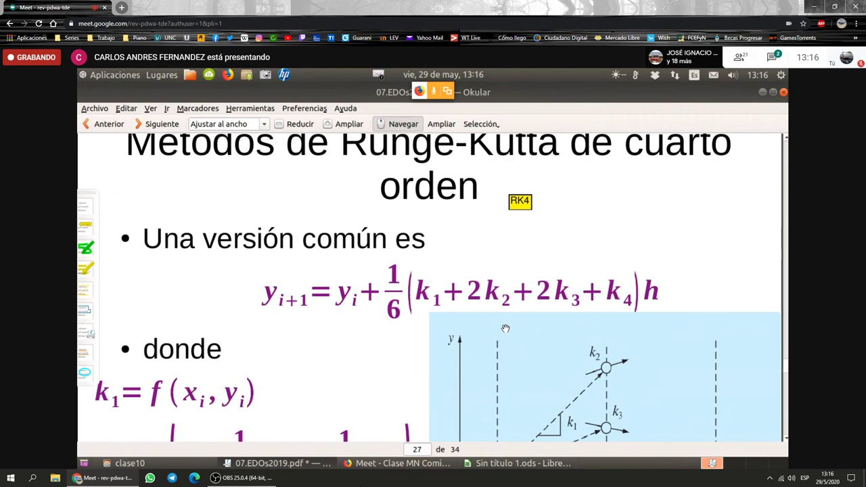
- Return to the Calc workbook and copy range A1:E10 of the Heun sheet into the RK4 sheet starting at A1
click(521, 463)
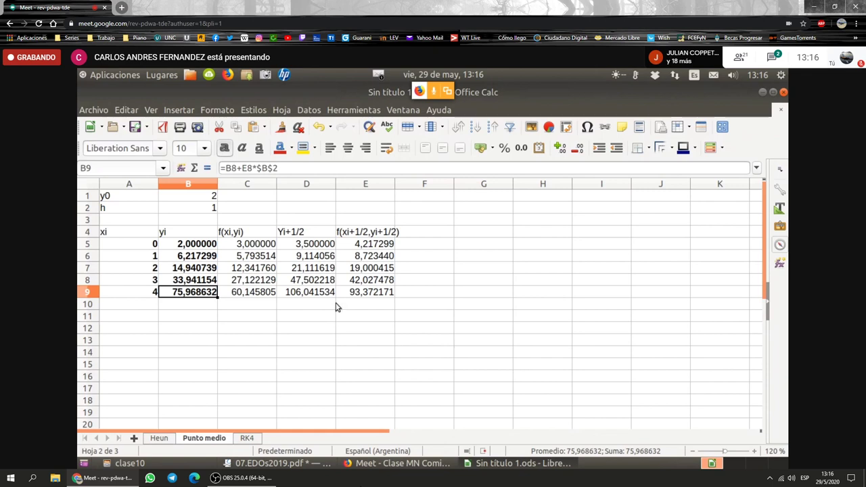
click(165, 441)
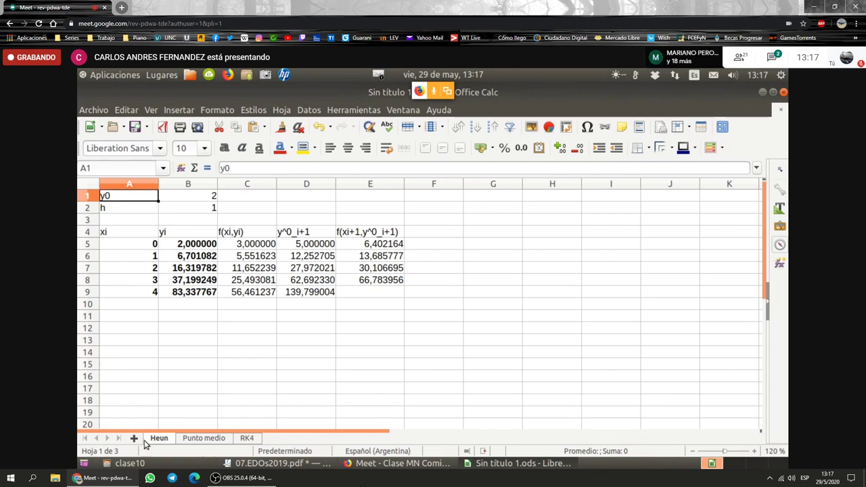
drag(118, 197, 295, 244)
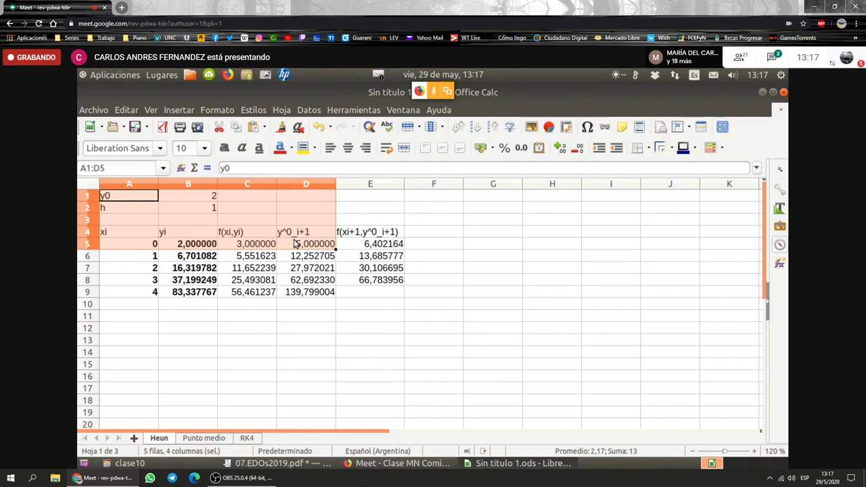
click(273, 352)
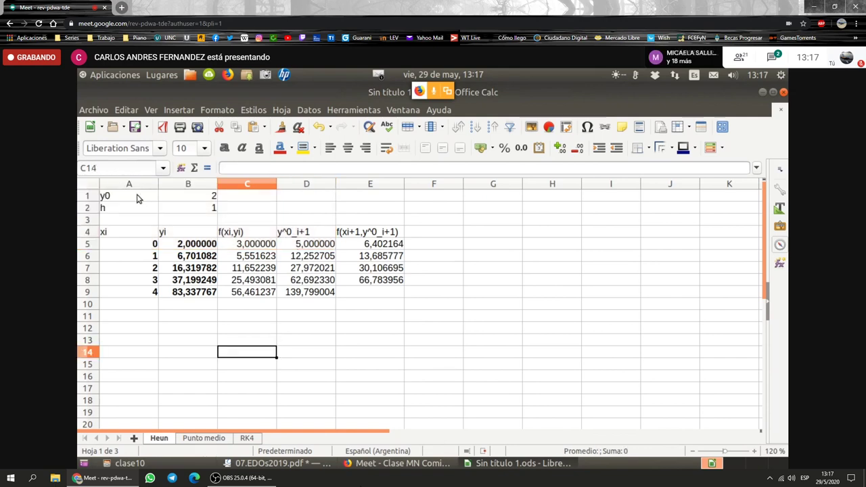
drag(142, 196, 354, 302)
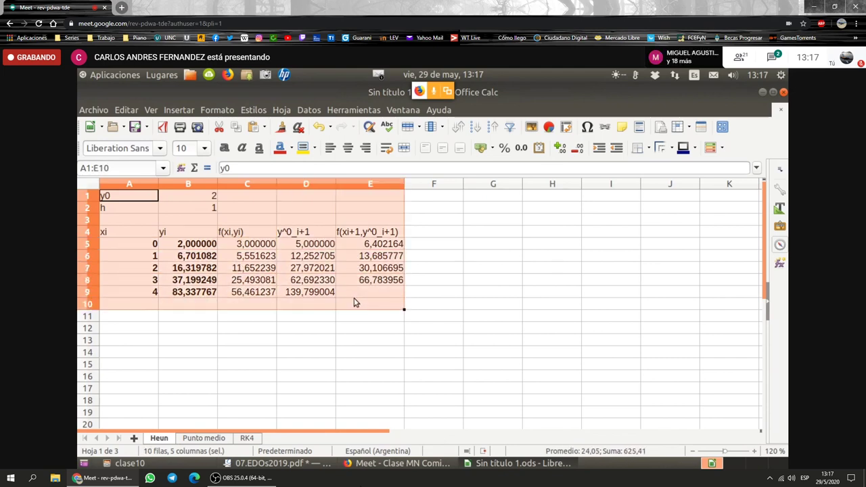
click(246, 438)
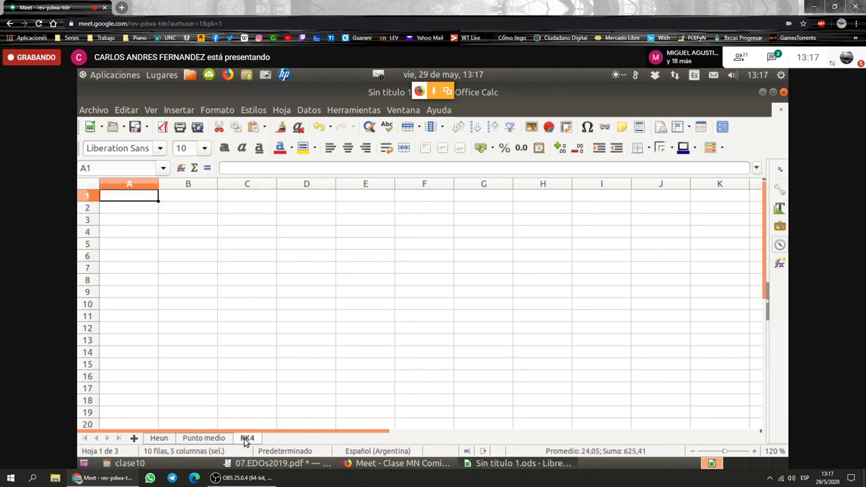
text(y0	2 h	1  xi	yi	f(xi,yi)	y^0_i+1	f(xi+1,y^0_i+1) 0	2,000000	3,000000	5,000000	6,402164 1	6,701082	5,551623	12,252705	13,685777 2	16,319782	11,652239	27,972021	30,106695 3	37,19924	25,493081	62,692330	66,783956 4	83,337767	56,461237	139,799004)
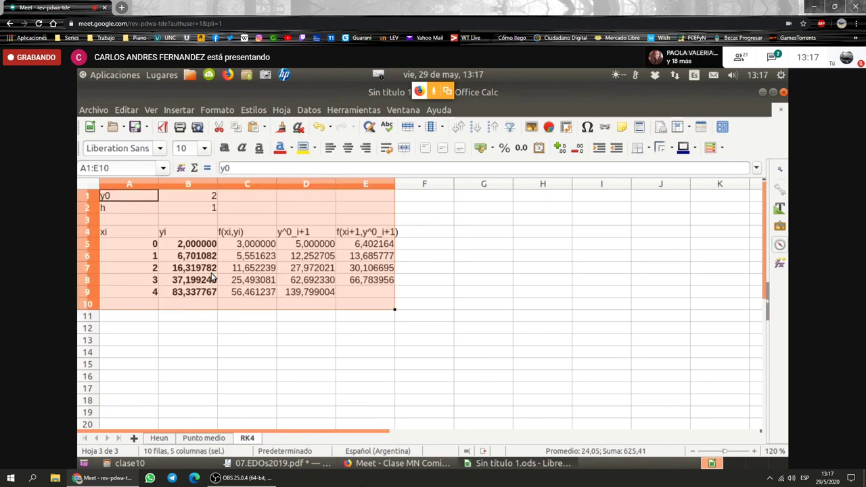
- Clear the copied Heun results in B6:E9 of the RK4 sheet, keeping the xi column and row 5
click(187, 341)
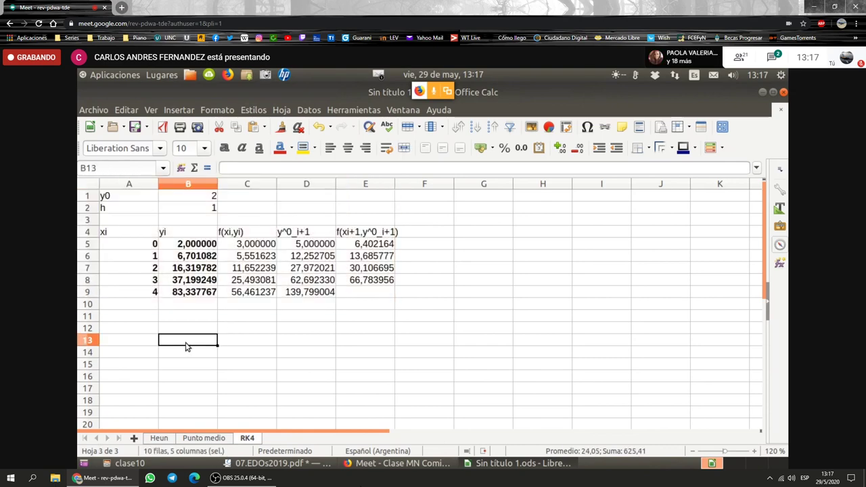
click(184, 259)
drag(184, 264, 358, 299)
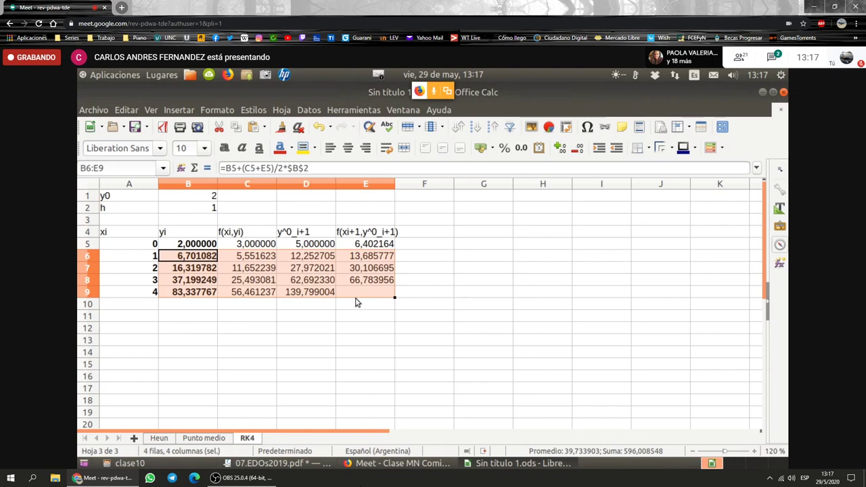
key(Delete)
click(289, 305)
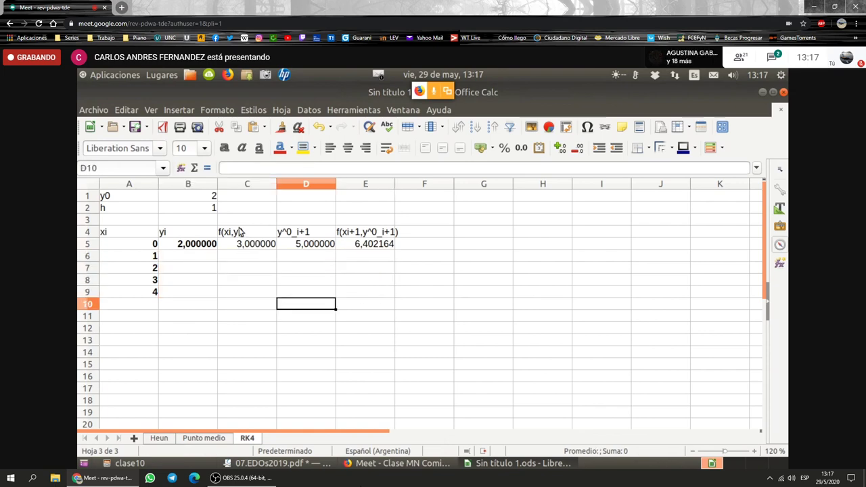
- Label the RK4 table columns C4 to F4 as k1, k2, k3 and k4
click(245, 233)
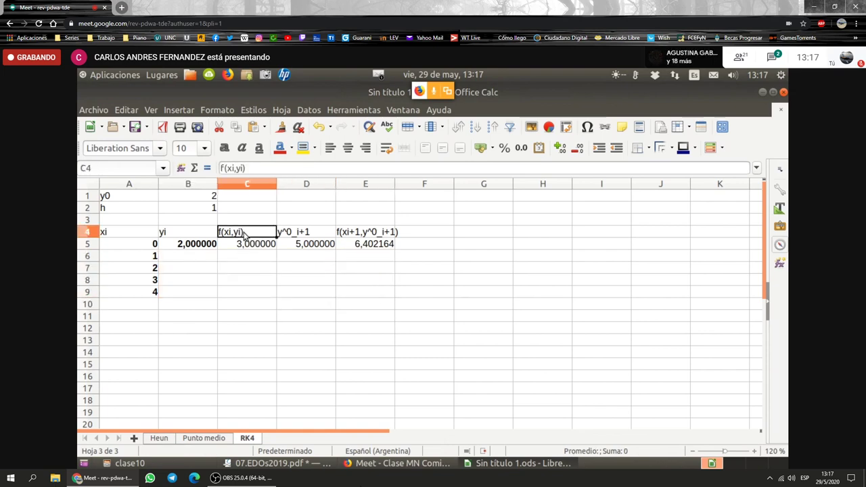
text(k1)
key(Tab)
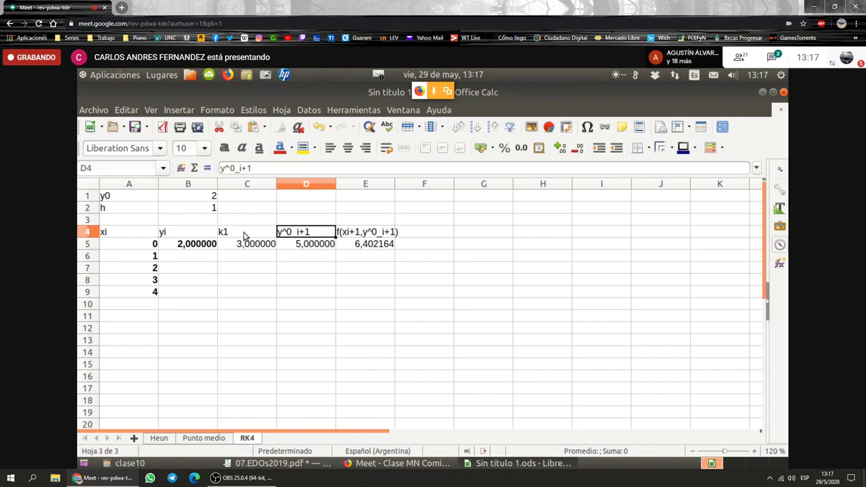
text(k2)
key(Tab)
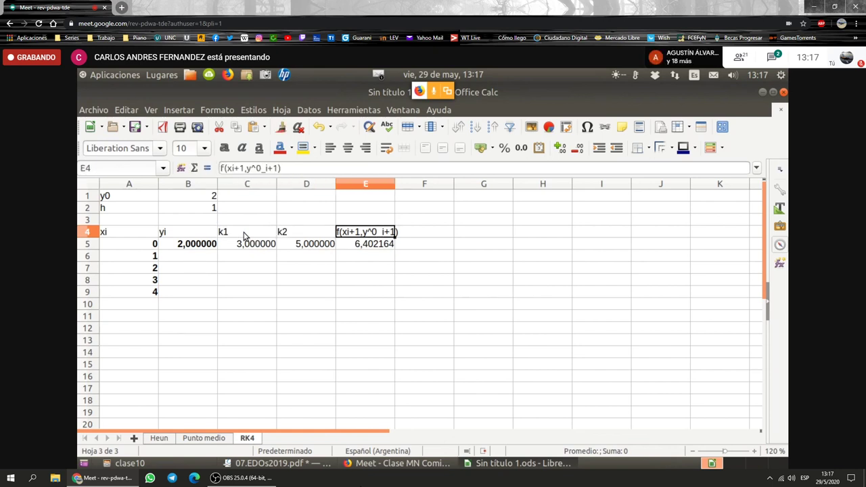
text(k3)
key(Tab)
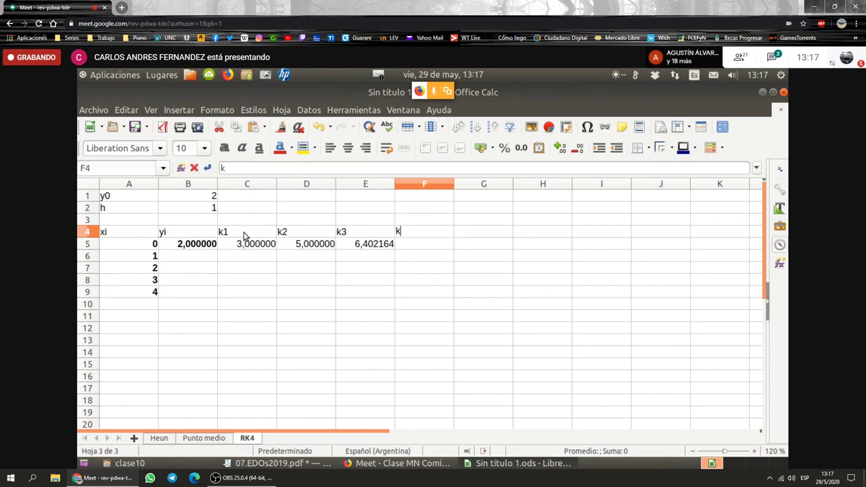
text(k4)
key(Return)
key(Right)
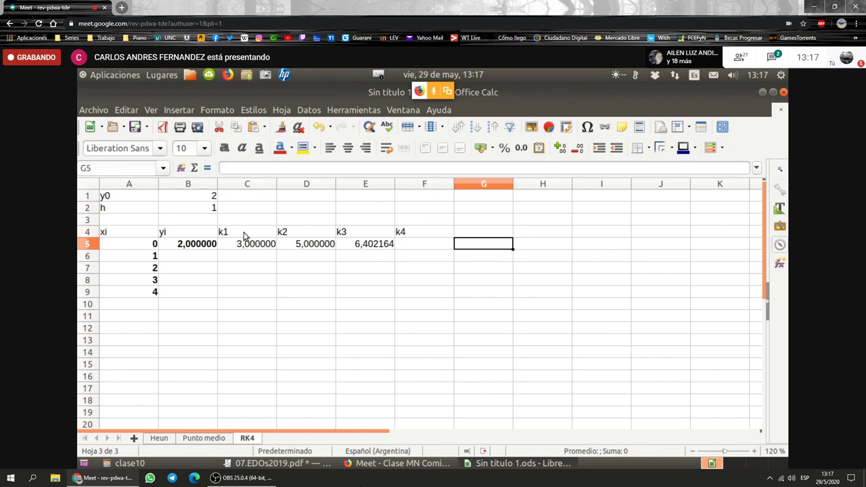
key(Up)
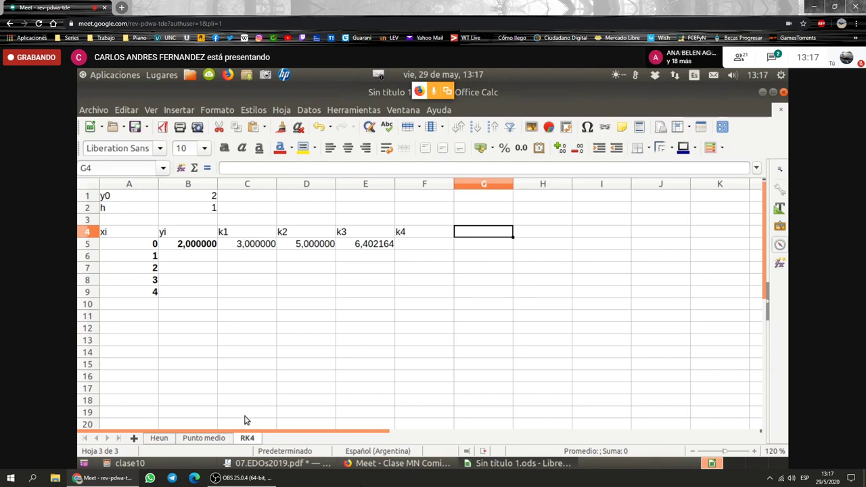
- Review the RK4 formula and the k1 and k2 definitions in 07.EDOs2019.pdf against the RK4 sheet's columns
click(284, 463)
scroll(406, 352, down, 2)
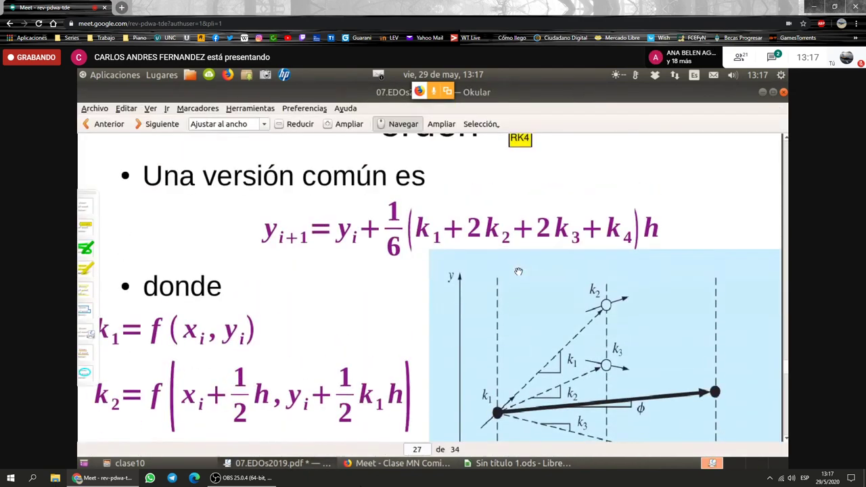
scroll(486, 280, up, 1)
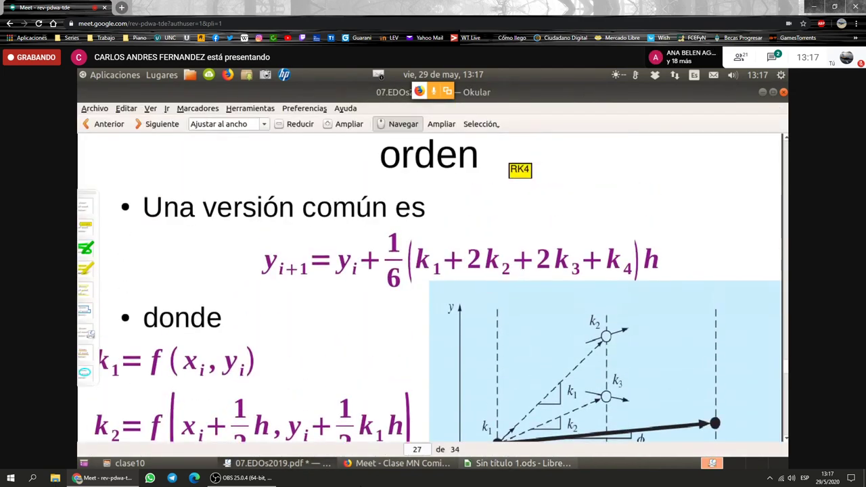
click(517, 462)
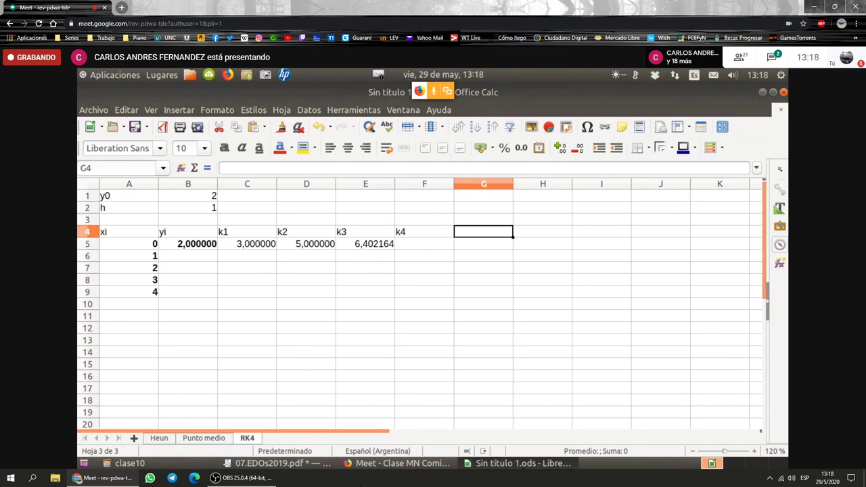
click(515, 465)
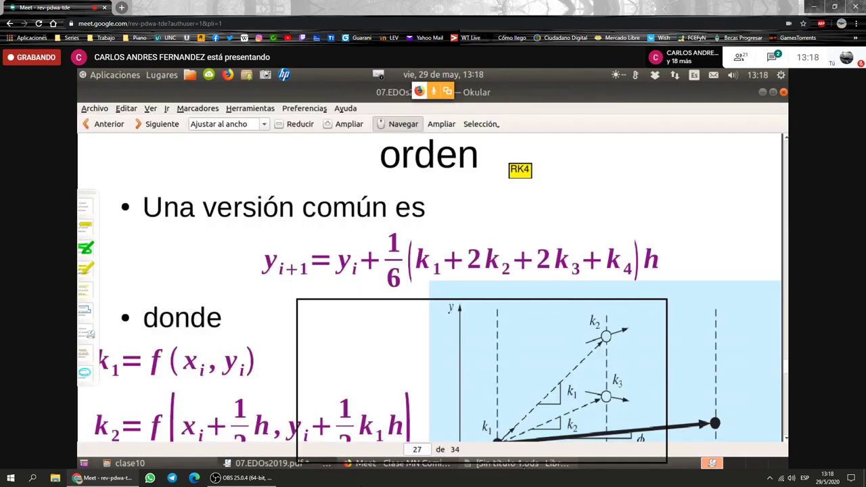
click(524, 466)
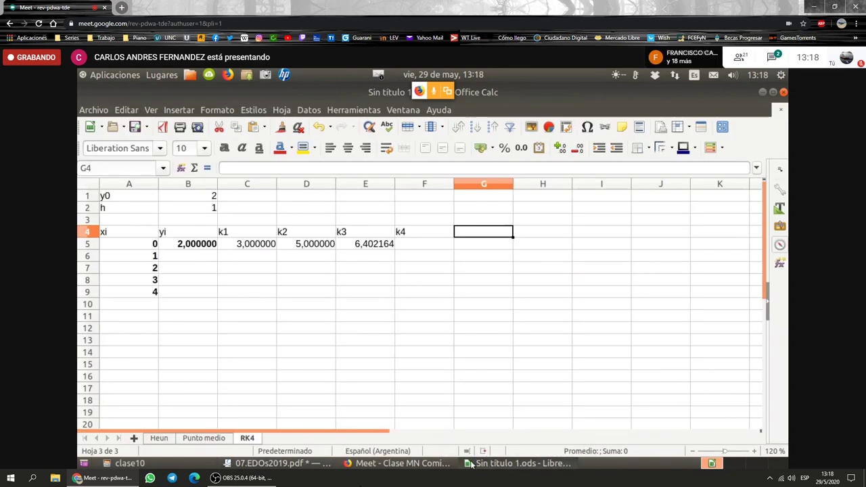
click(518, 463)
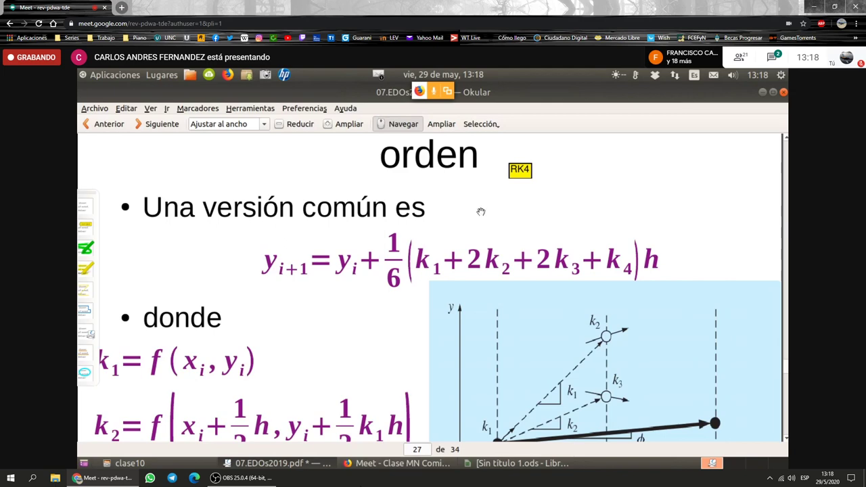
- Return to the Calc workbook and clear the leftover Heun formulas in D5:E5 of the RK4 sheet
click(517, 464)
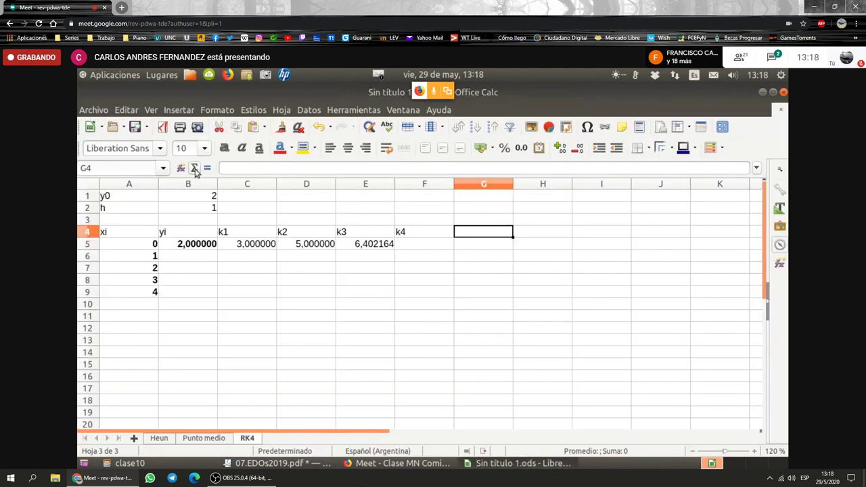
click(206, 255)
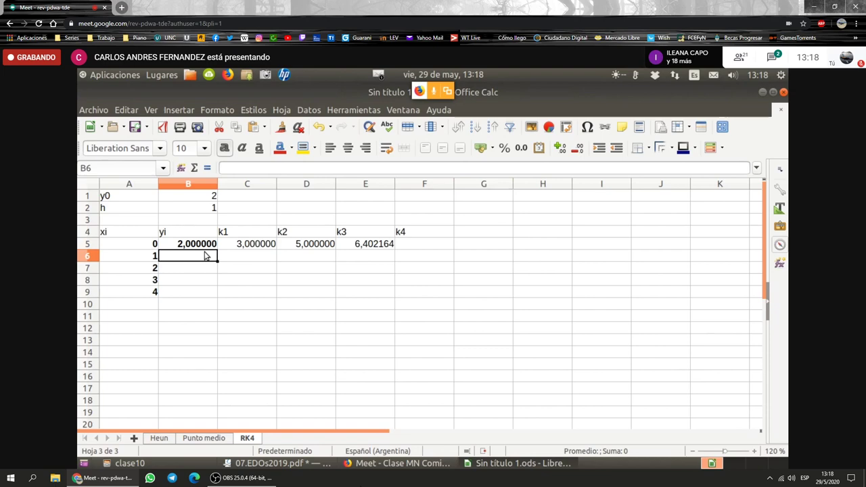
drag(306, 245, 367, 246)
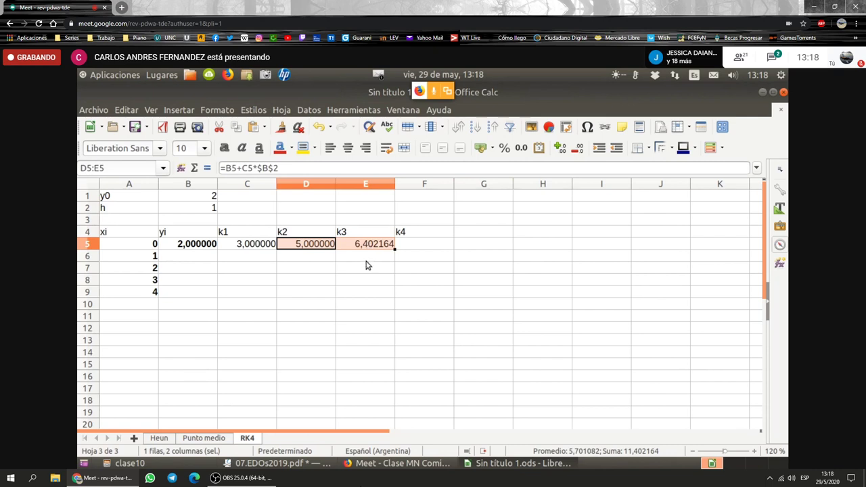
click(363, 248)
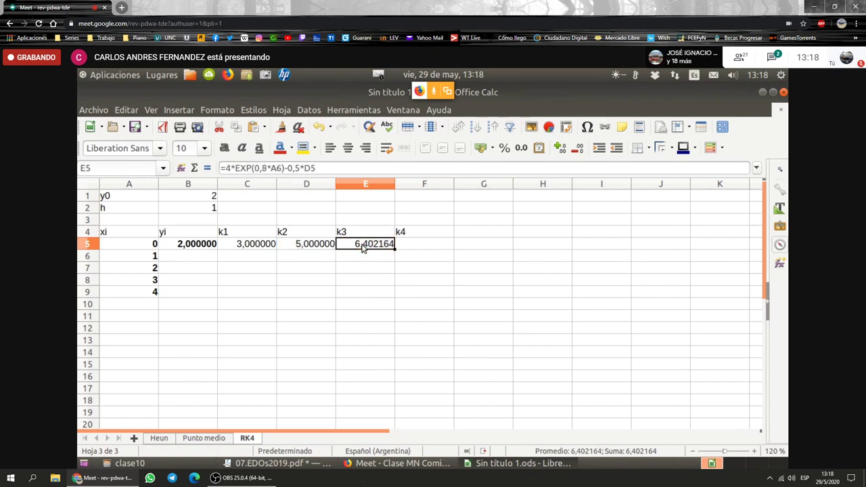
drag(323, 248, 358, 247)
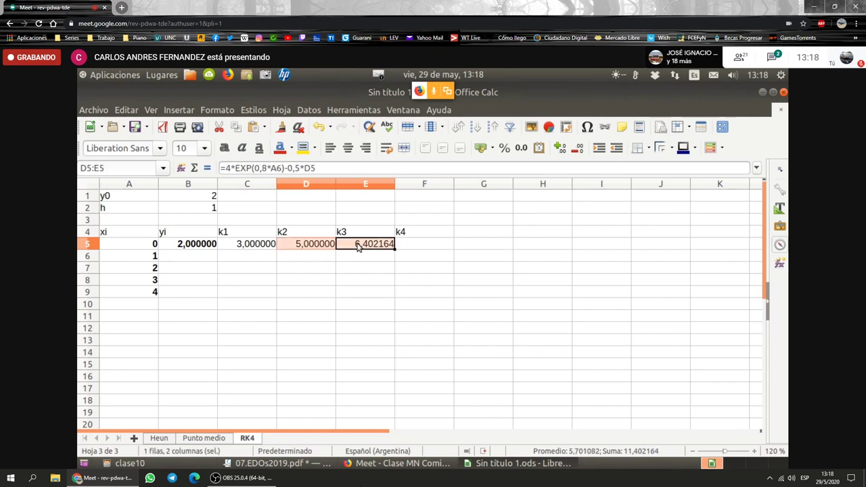
key(Delete)
- Check the k1 formula in C5 of the RK4 sheet against the f(xi,yi) column of the Heun sheet
click(258, 252)
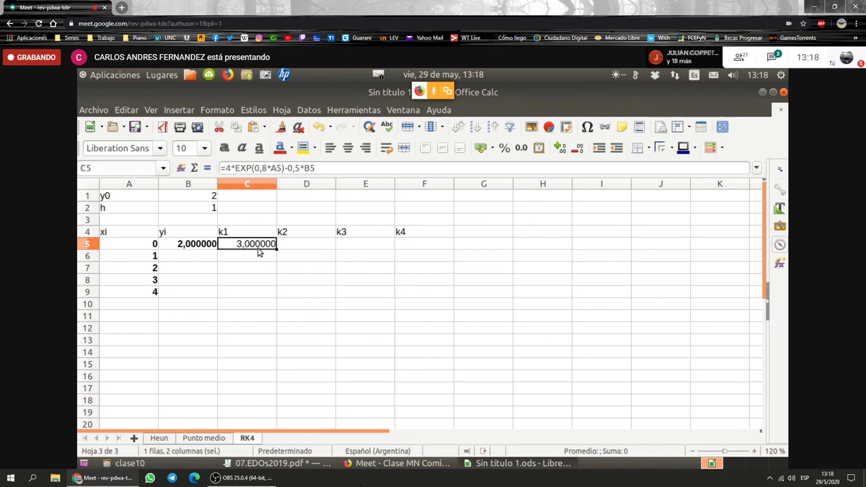
key(F2)
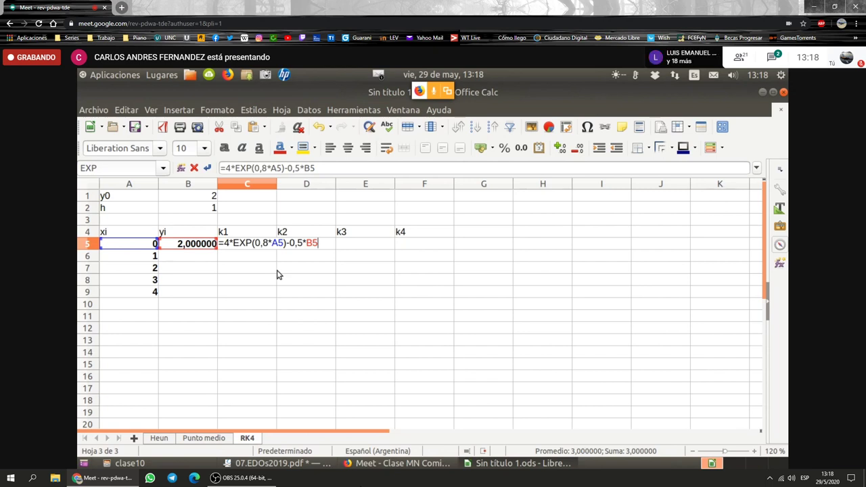
click(159, 439)
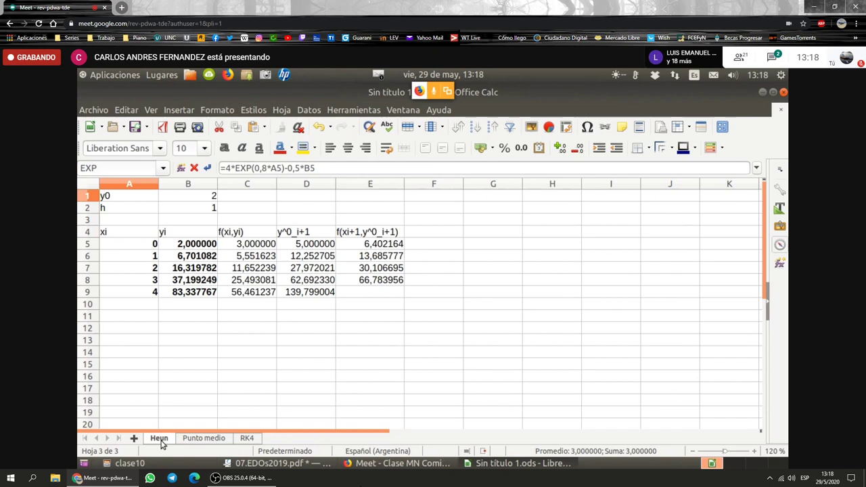
click(244, 439)
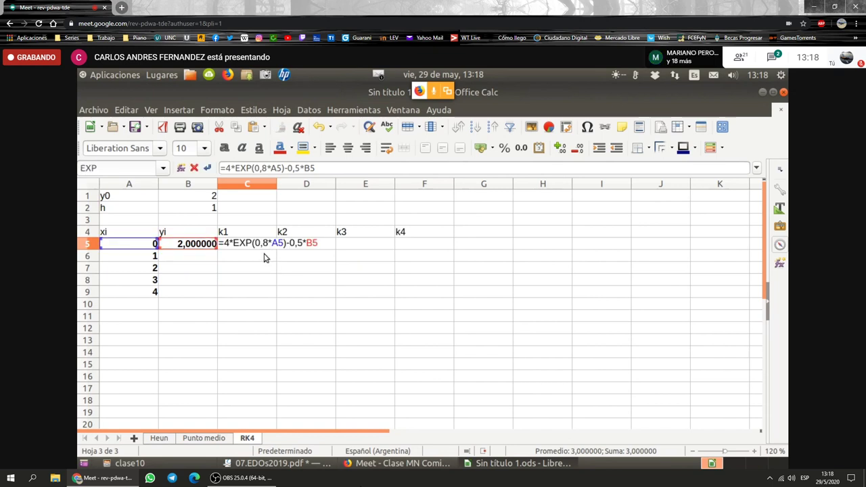
key(Tab)
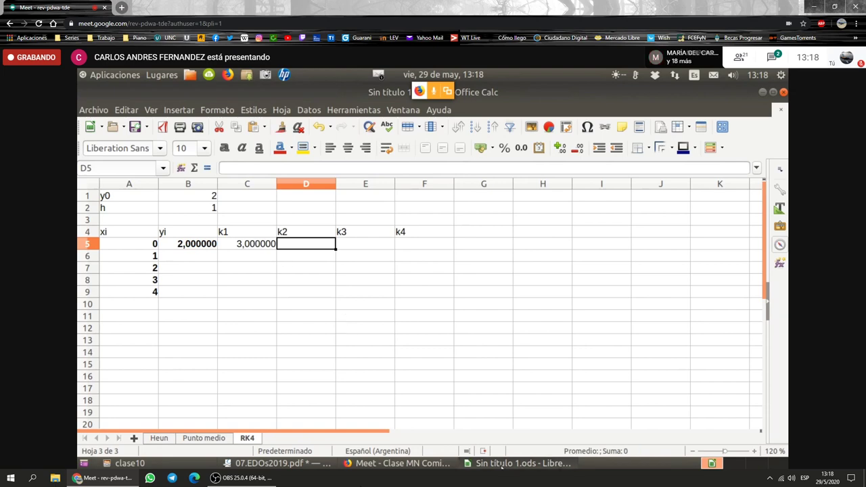
- Consult the k2 definition in 07.EDOs2019.pdf, and copy the k1 formula from C5 into D5 of the RK4 sheet
key(alt+Tab)
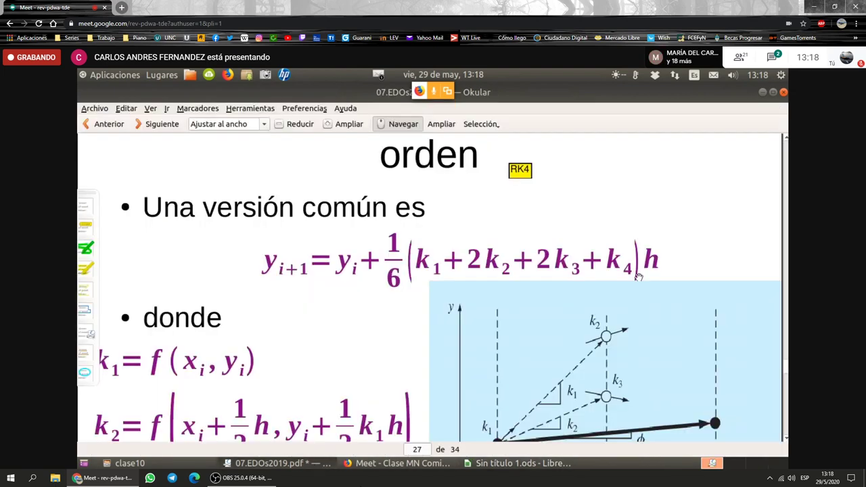
scroll(639, 276, down, 3)
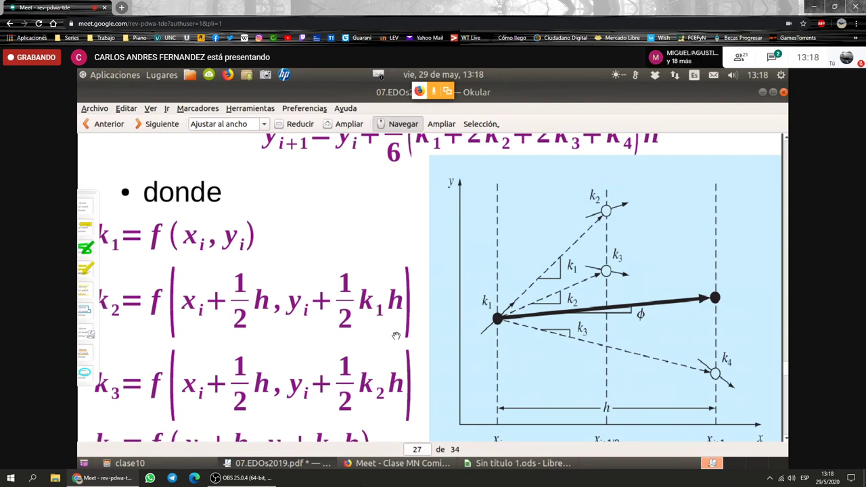
click(521, 463)
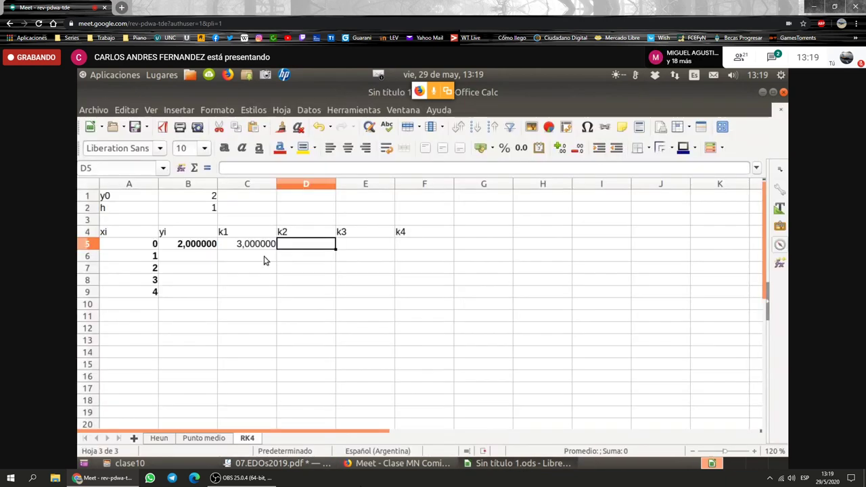
click(264, 254)
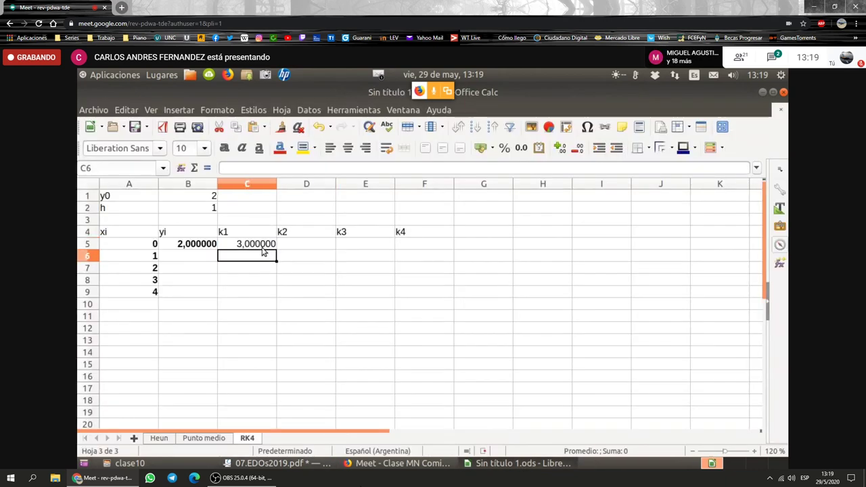
click(262, 247)
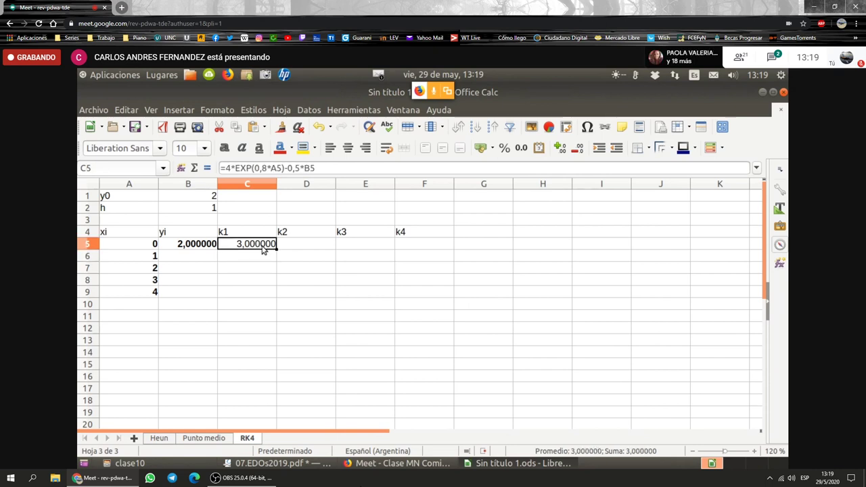
key(ctrl+c)
key(Right)
key(ctrl+v)
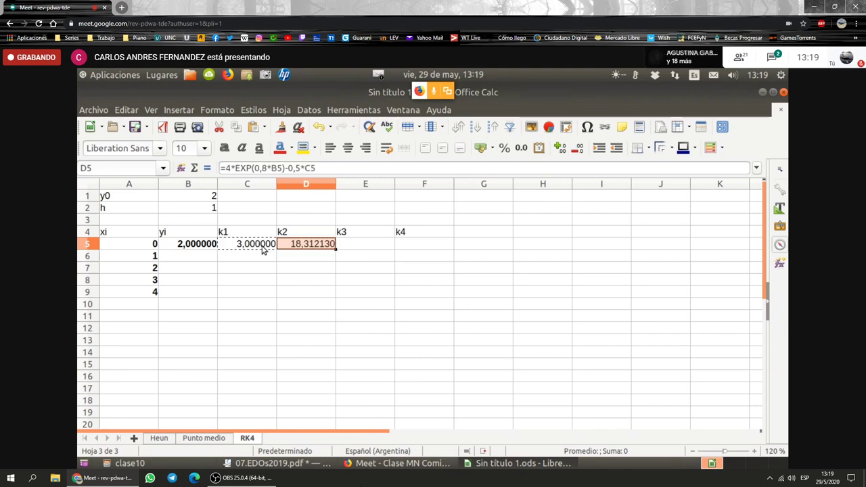
- Recheck the k2 definition in the PDF and repoint the x reference in D5's exponent to A5
key(F2)
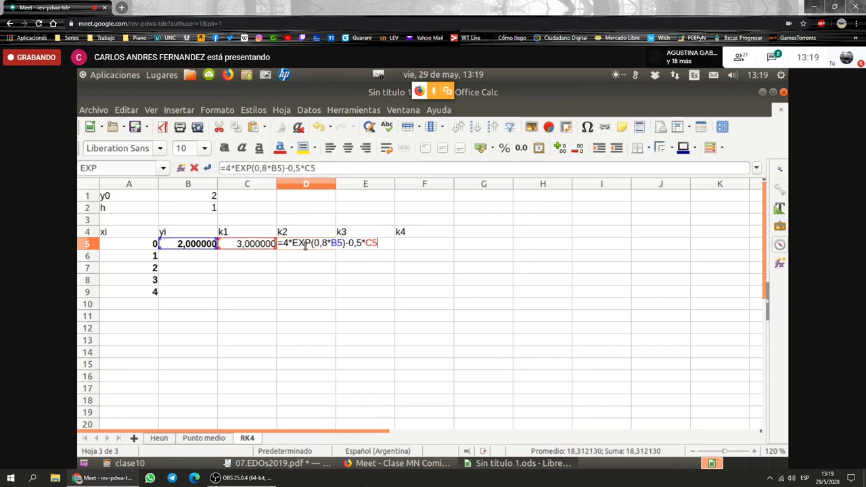
click(521, 462)
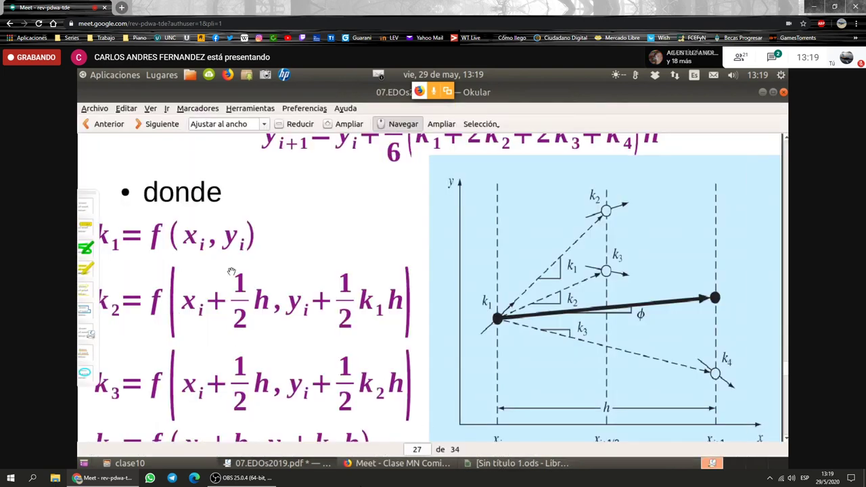
click(521, 462)
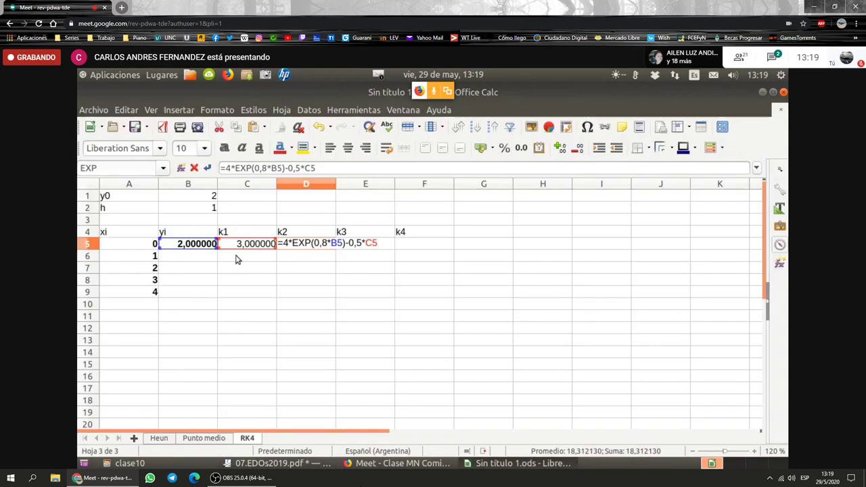
click(154, 245)
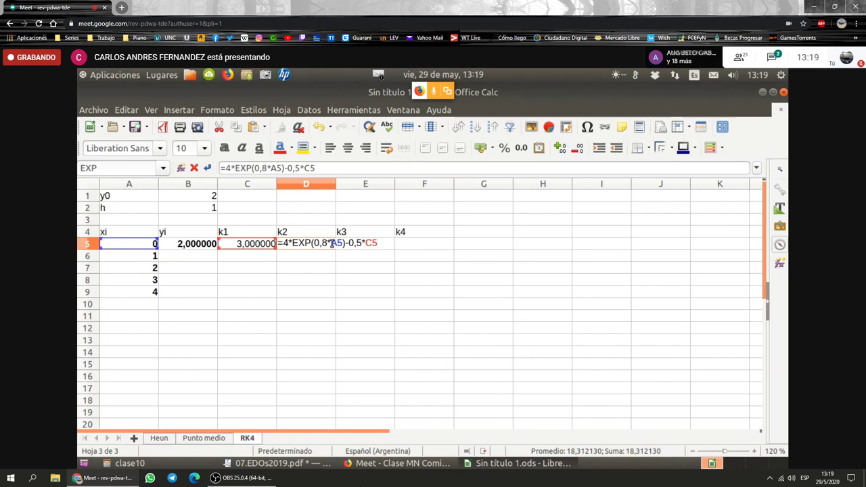
- Extend the x term in D5's exponent to (A5+0,5*$B$2), with an absolute reference to h, and enter the formula
click(271, 167)
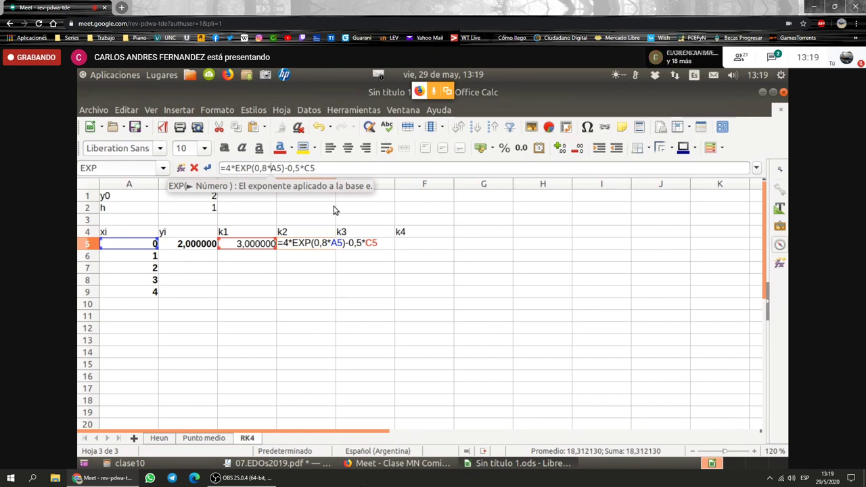
text(()
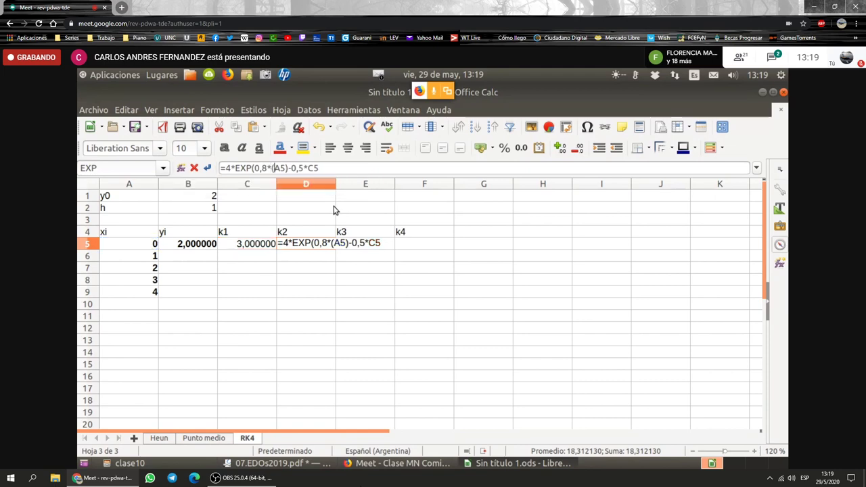
key(Right)
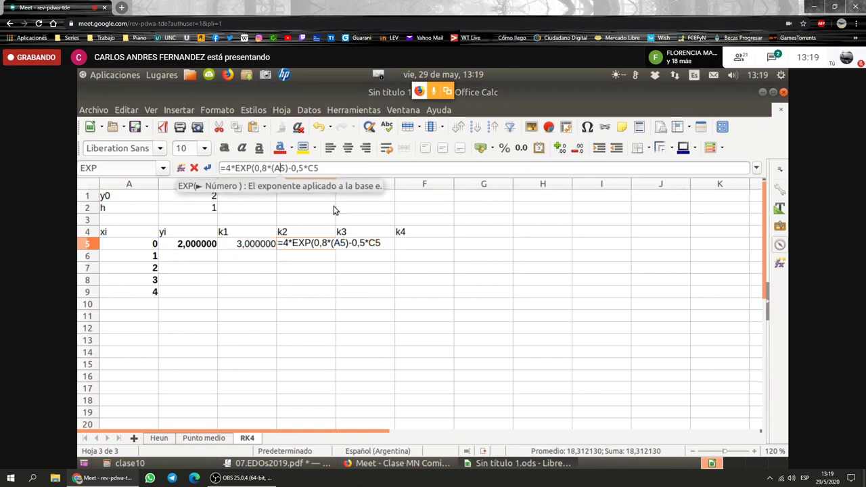
key(Right)
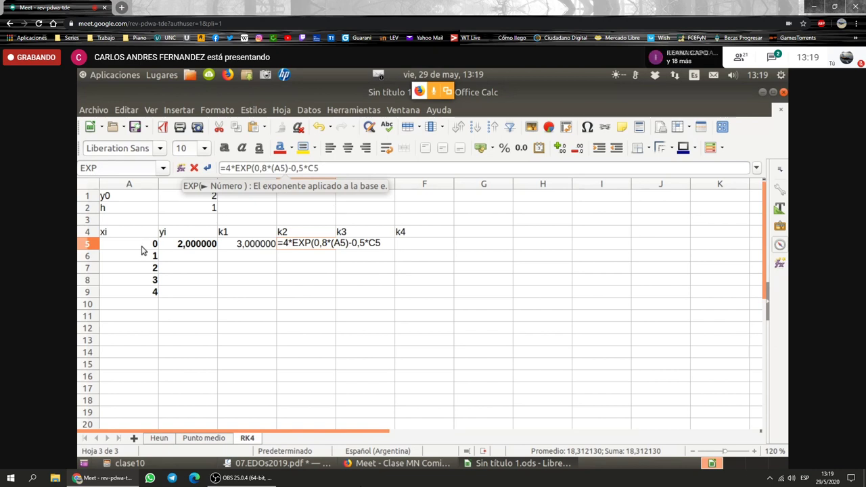
text(+0,5*)
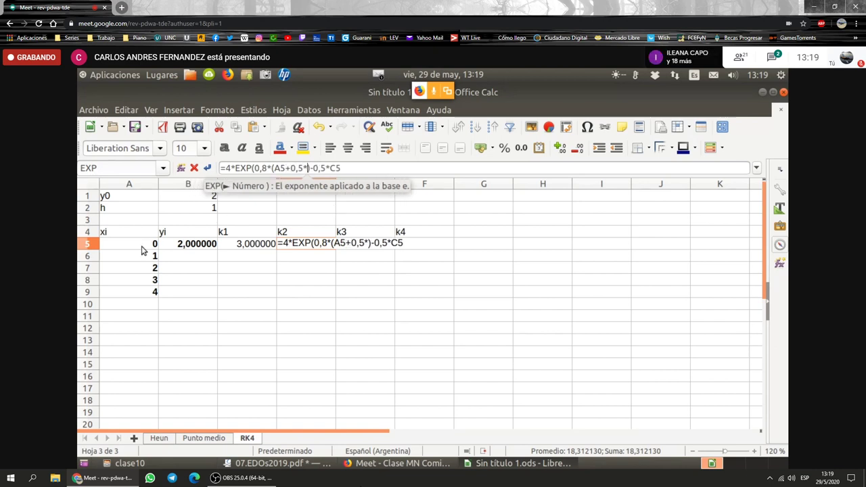
click(190, 212)
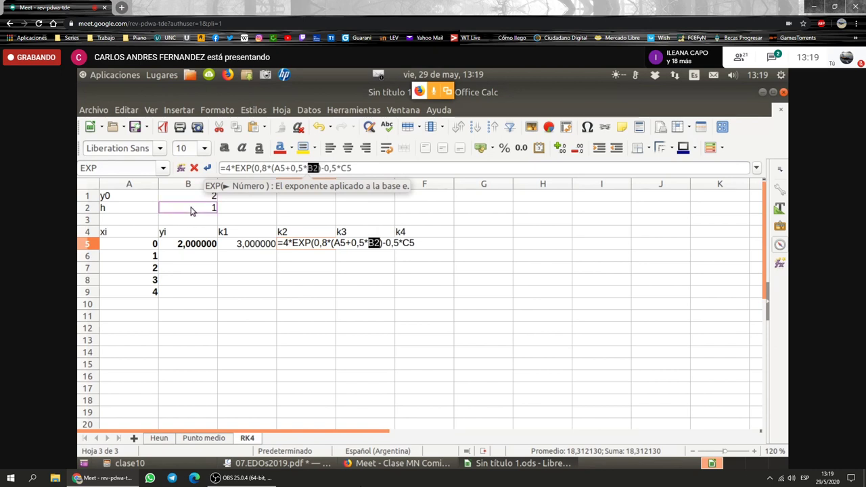
key(F4)
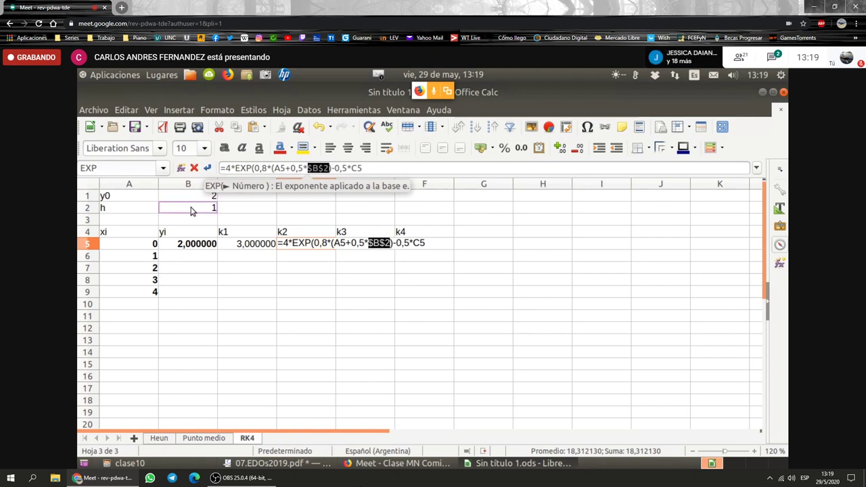
text())
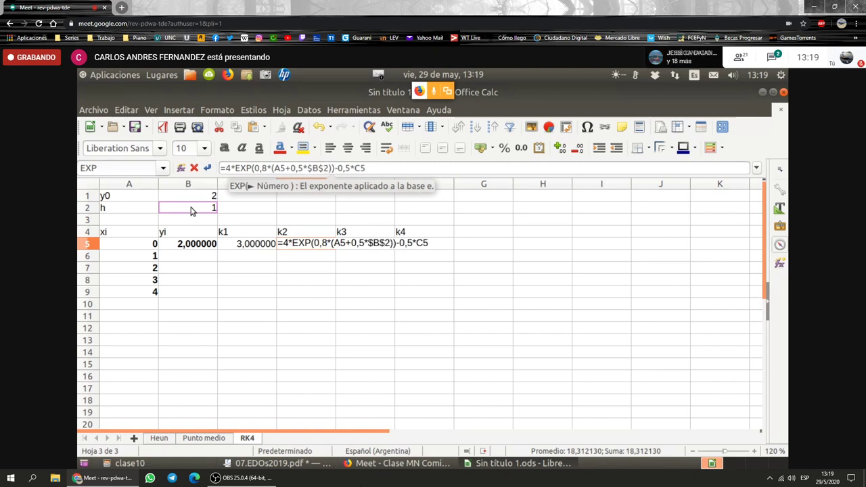
key(Return)
key(Up)
key(Down)
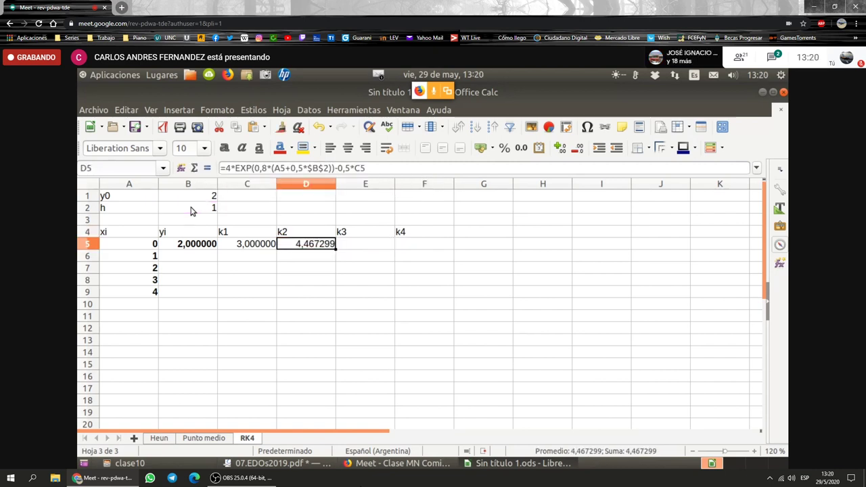
- Compare the k2 formula in D5 and the k1 formula in C5 with the differential equation in the PDF's Ejemplo 25.7
key(F2)
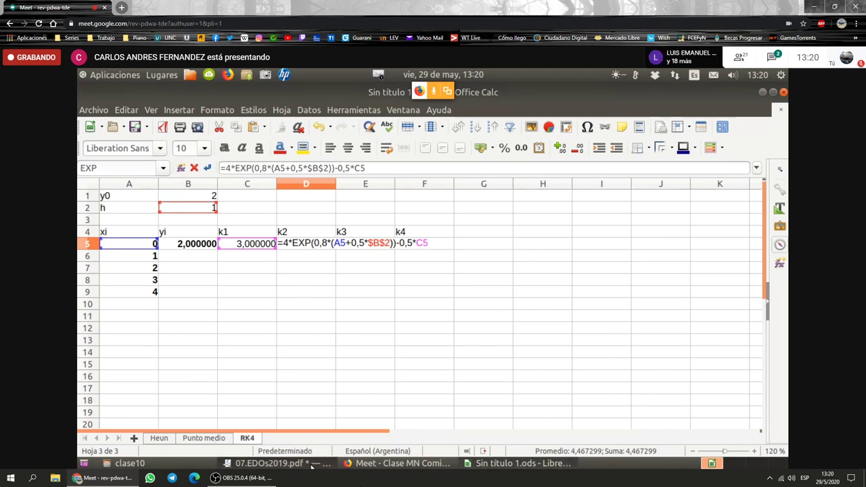
click(311, 465)
scroll(409, 291, up, 1)
scroll(406, 291, down, 3)
scroll(406, 291, down, 10)
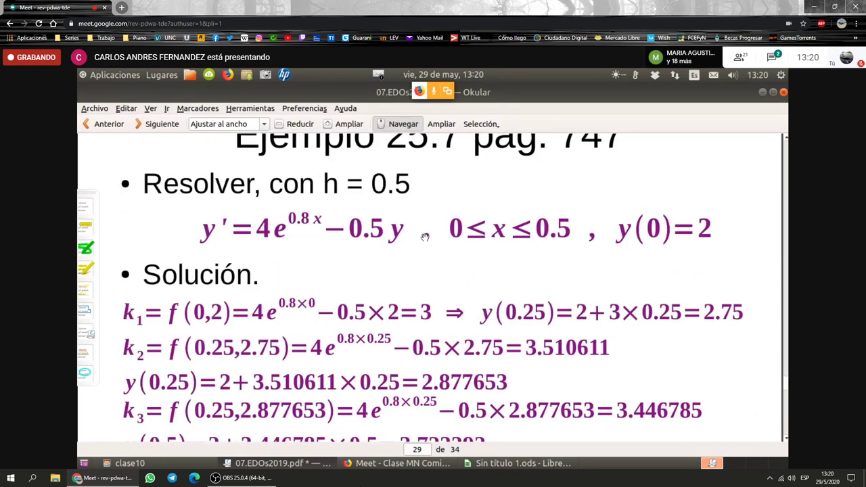
click(517, 463)
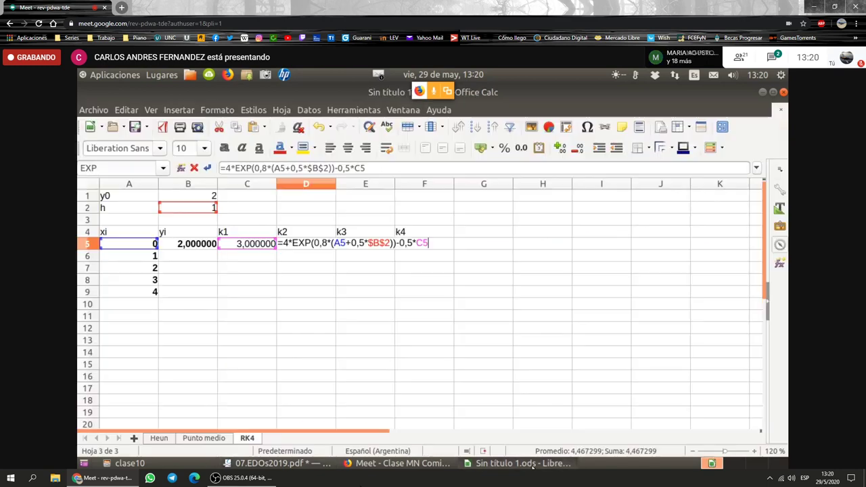
key(Return)
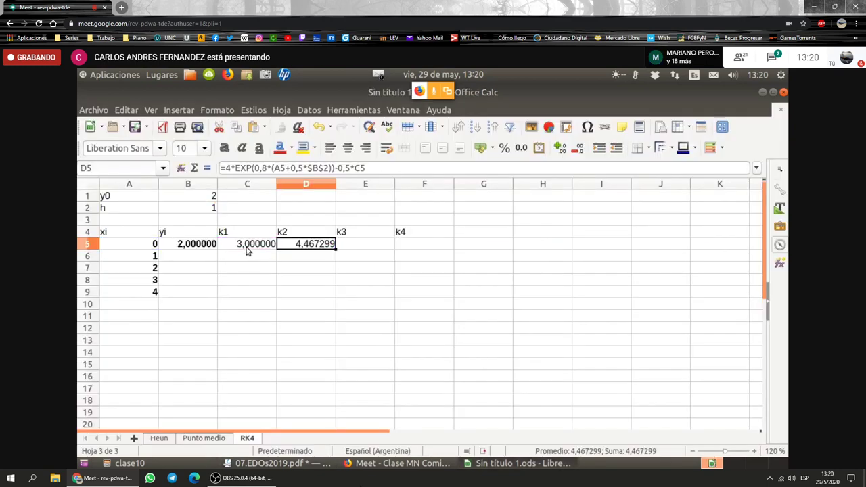
click(241, 248)
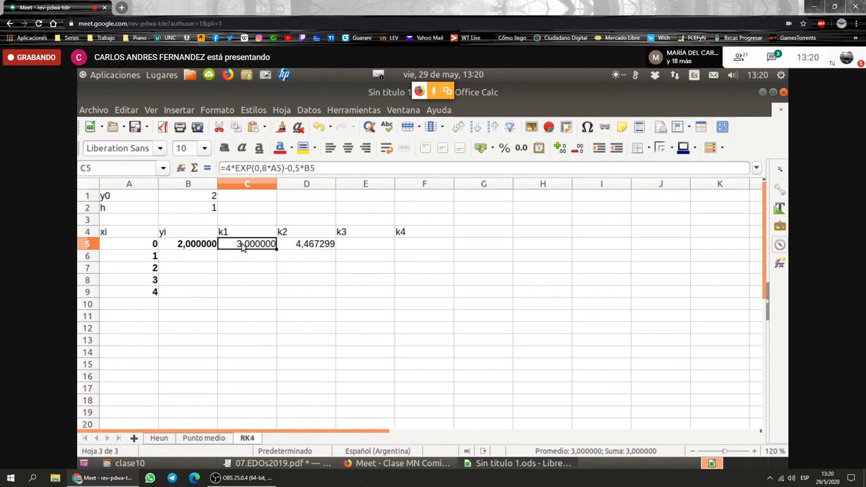
double_click(241, 248)
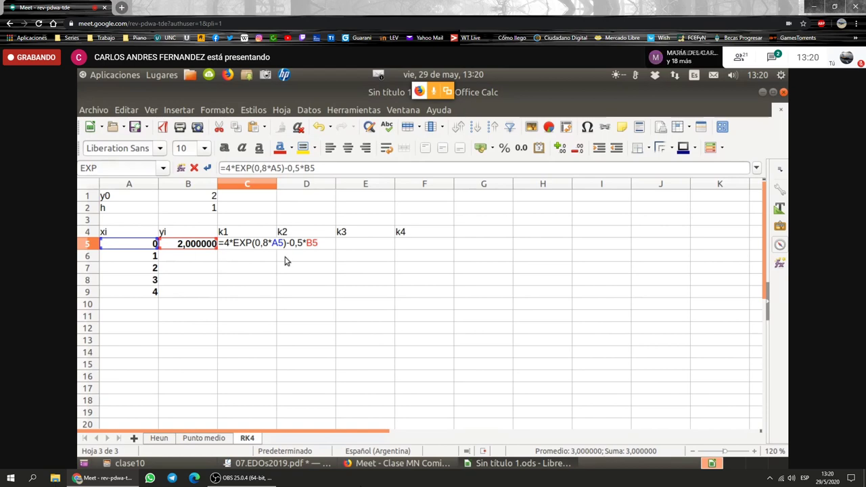
- Leave C5 as it is, and in D5's k2 formula replace the final C5 with an open parenthesis followed by B5
key(Return)
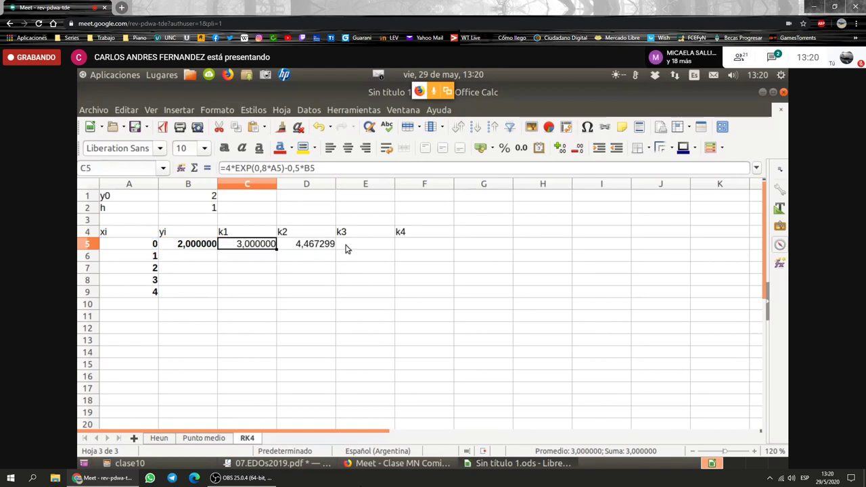
click(329, 246)
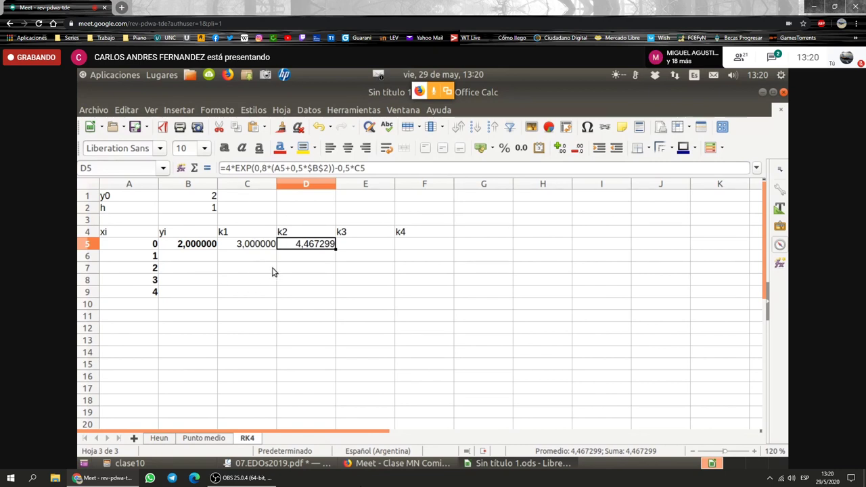
key(F2)
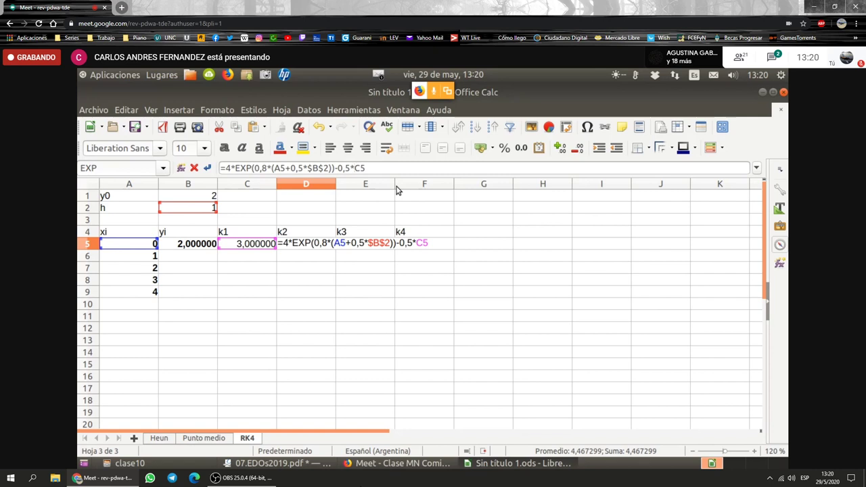
text(()
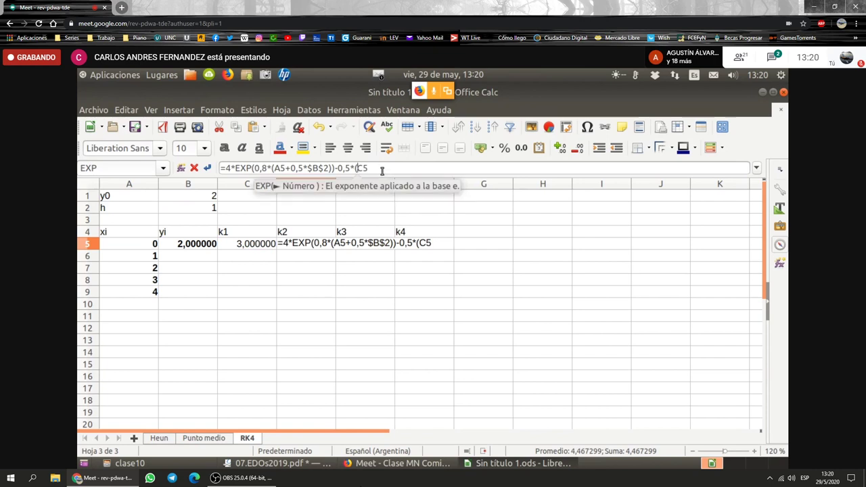
key(Delete)
key(Delete)
click(200, 248)
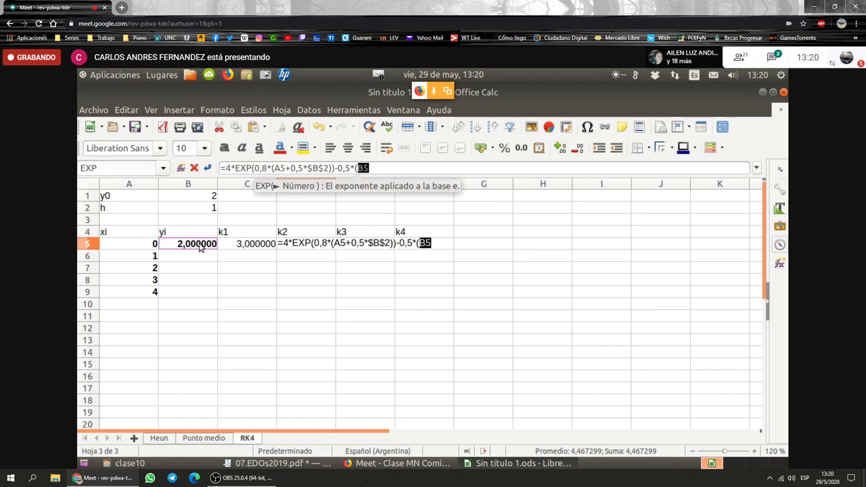
- Extend the y term in D5 with +C5*$B$2/2, using an absolute reference to h
text(+)
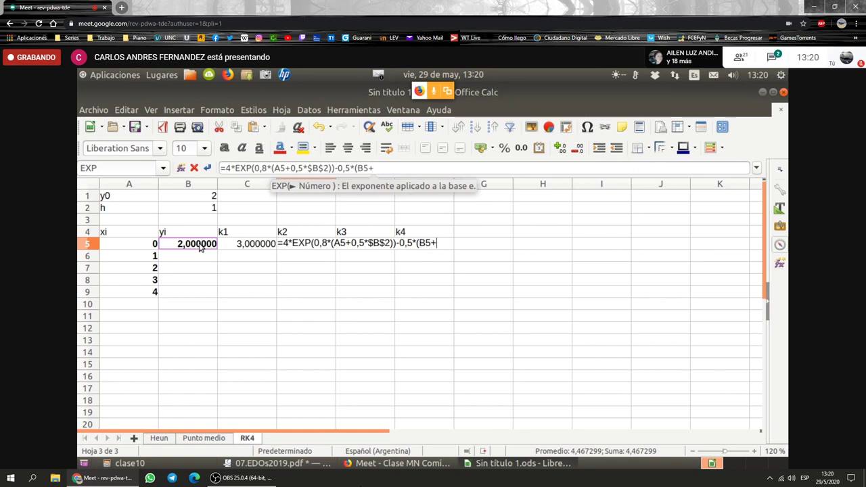
click(257, 246)
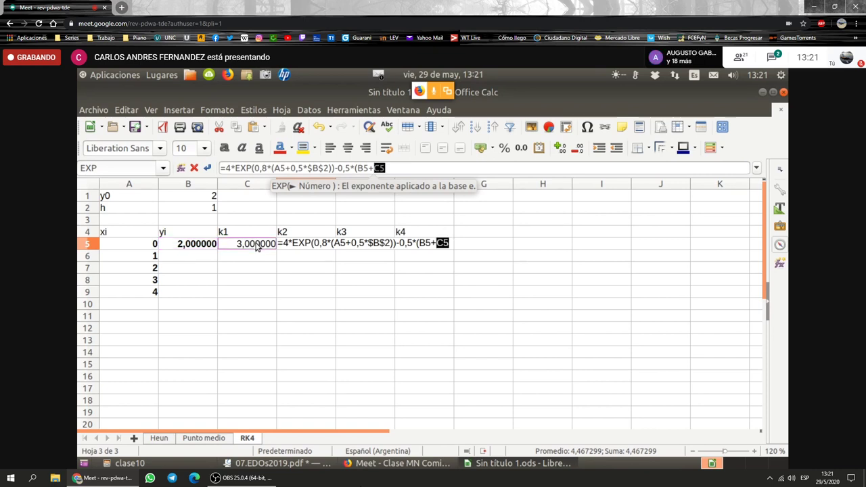
text(*)
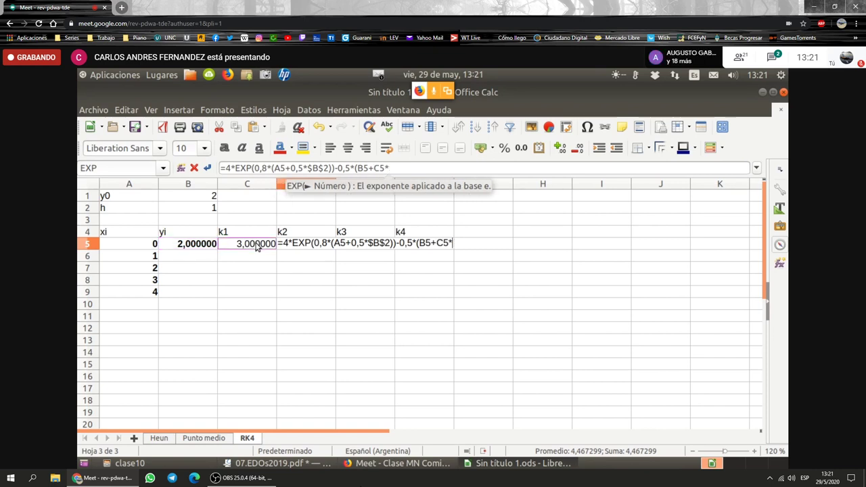
click(198, 212)
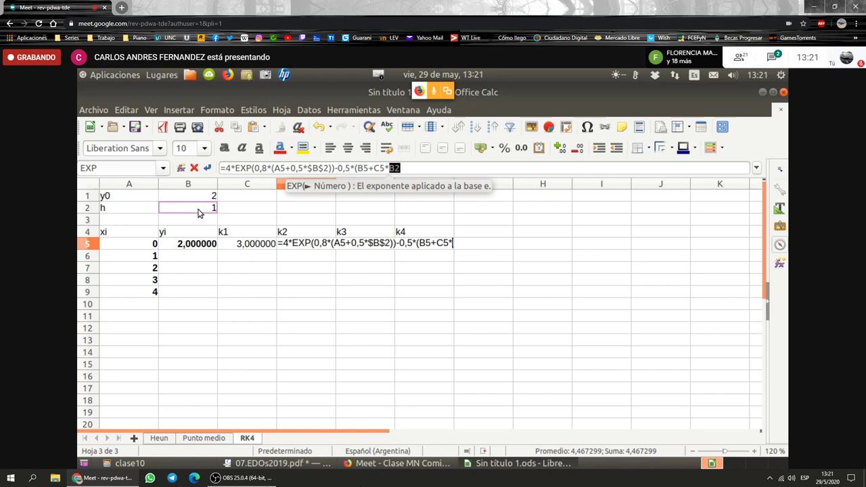
key(F4)
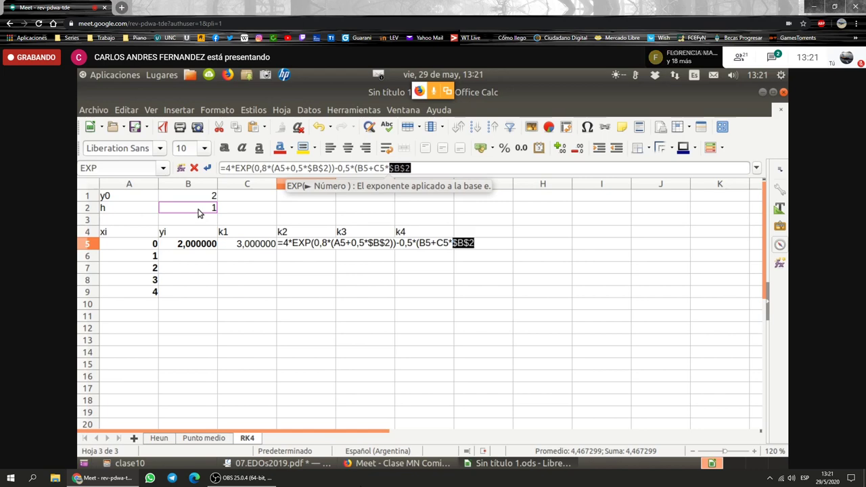
text(/2)
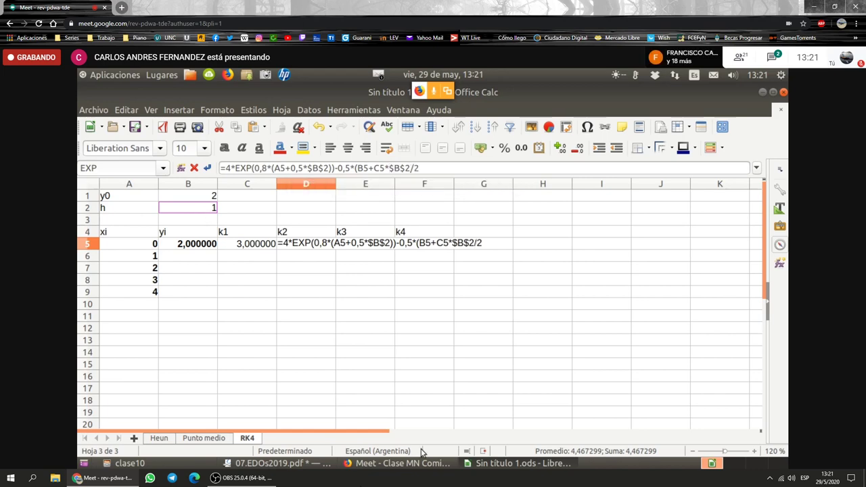
- Check the k2 definition in 07.EDOs2019.pdf, and close the parenthesis in D5 to enter =4*EXP(0,8*(A5+0,5*$B$2))-0,5*(B5+C5*$B$2/2)
click(535, 464)
scroll(518, 343, up, 15)
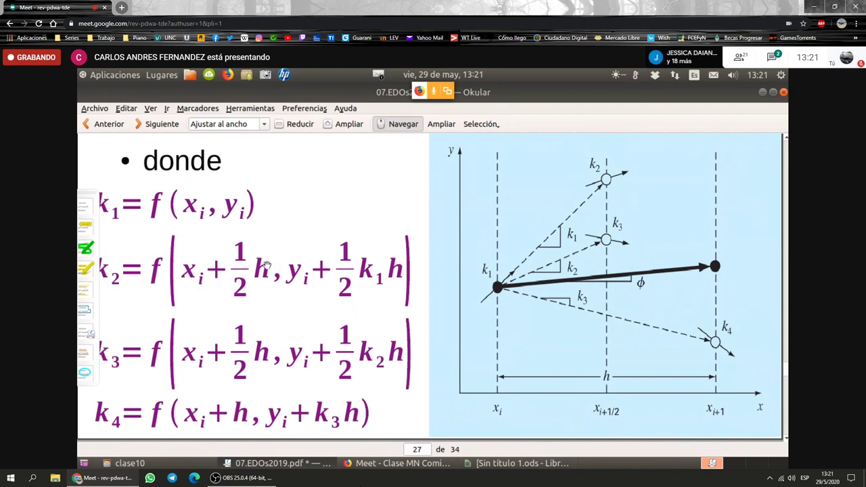
click(499, 466)
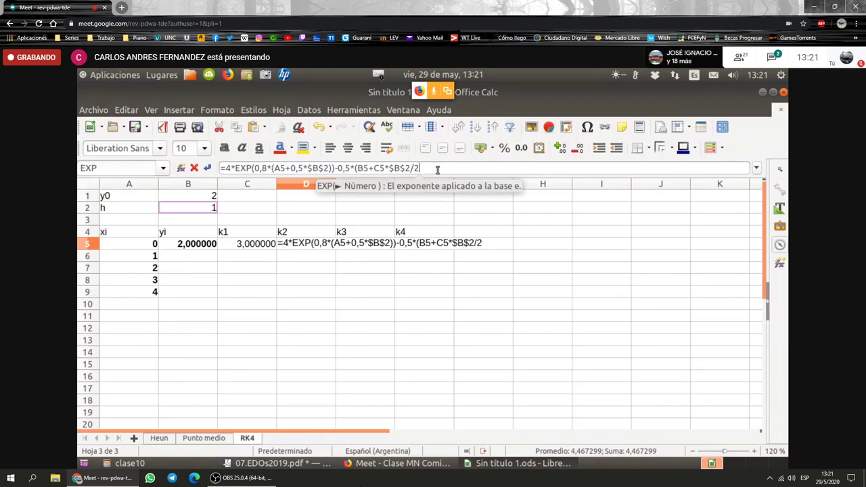
text())
key(Return)
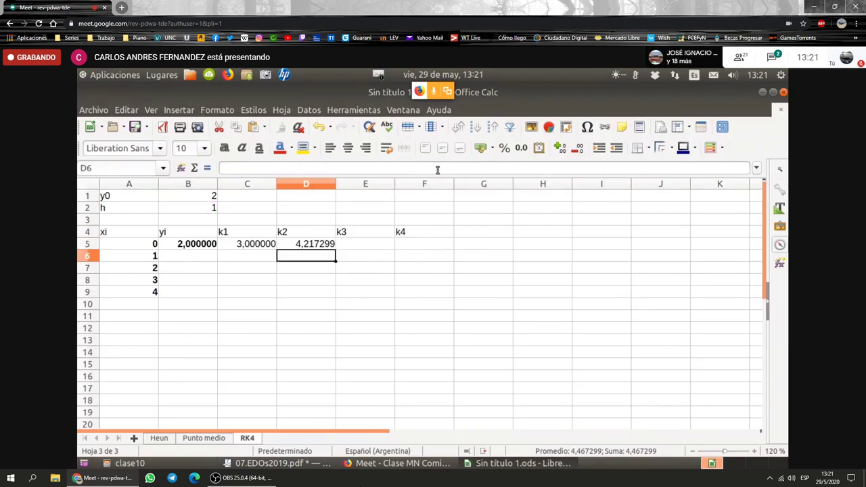
- Review the cell references in D5's k2 formula and consult the worked k1 to k4 solution for y'=4e^(0.8x)-0.5y in the PDF
key(Up)
click(437, 169)
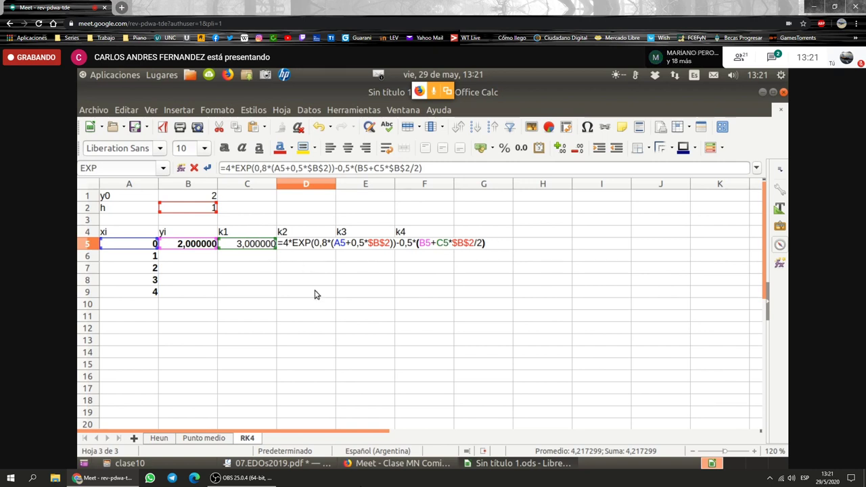
key(Return)
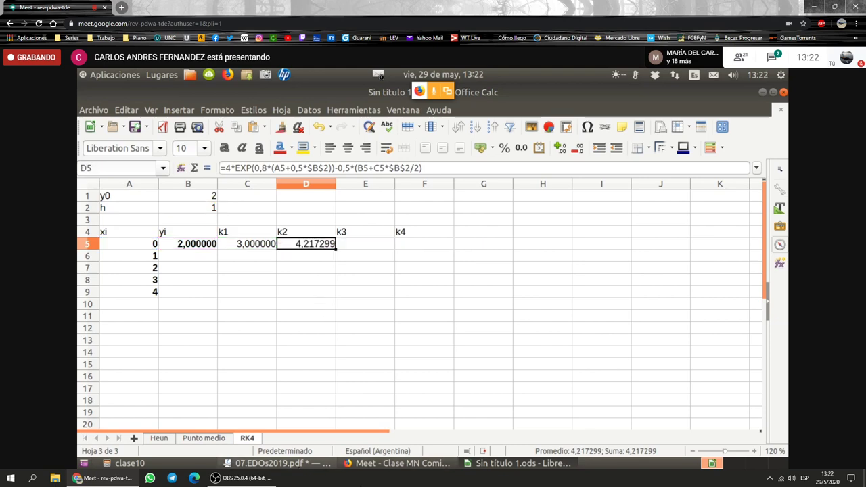
click(291, 463)
scroll(386, 359, down, 10)
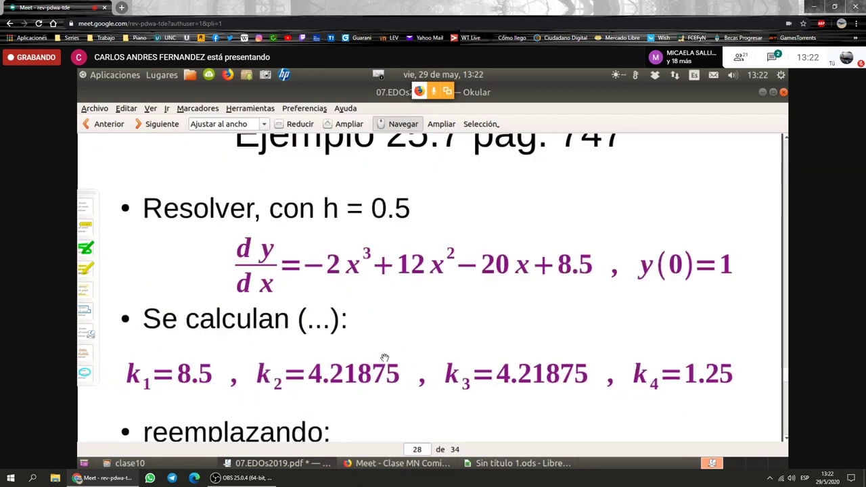
scroll(383, 358, down, 5)
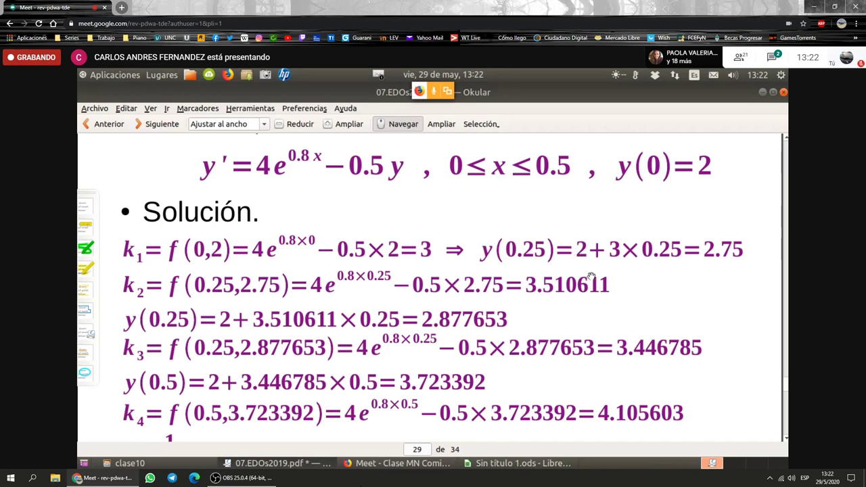
scroll(593, 271, up, 1)
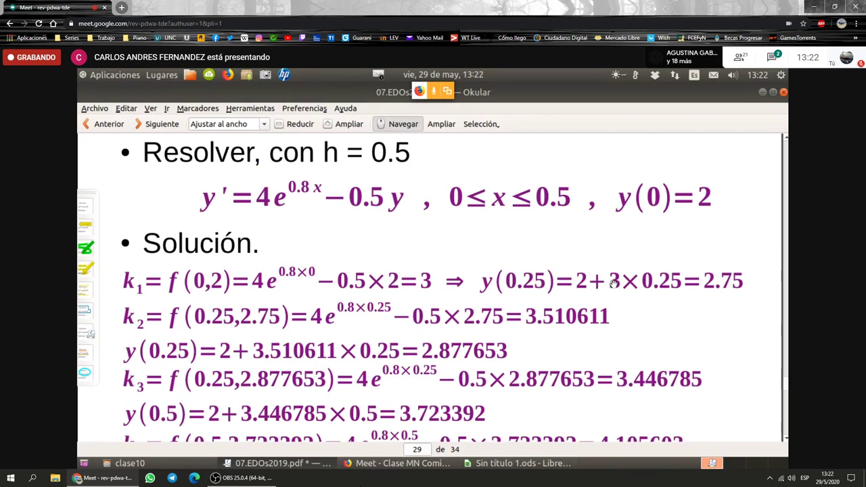
- Return to the RK4 sheet and set the step size h in B2 to 0,25
click(517, 463)
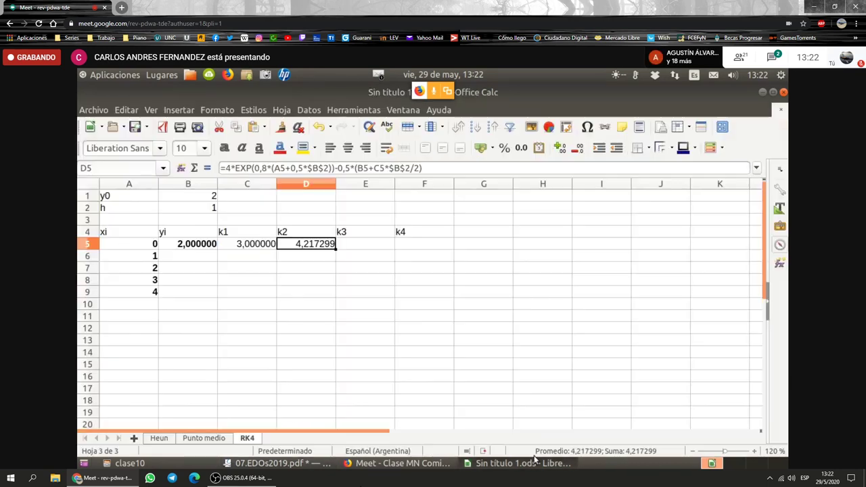
click(204, 209)
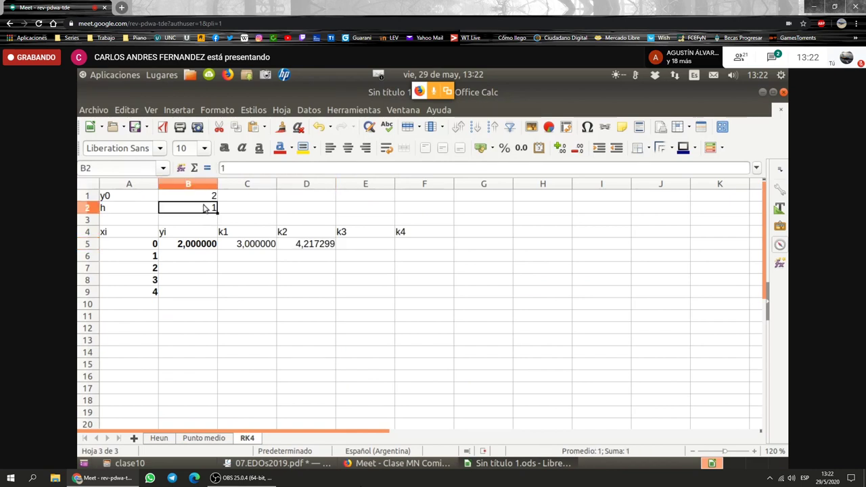
text(0,25)
key(Return)
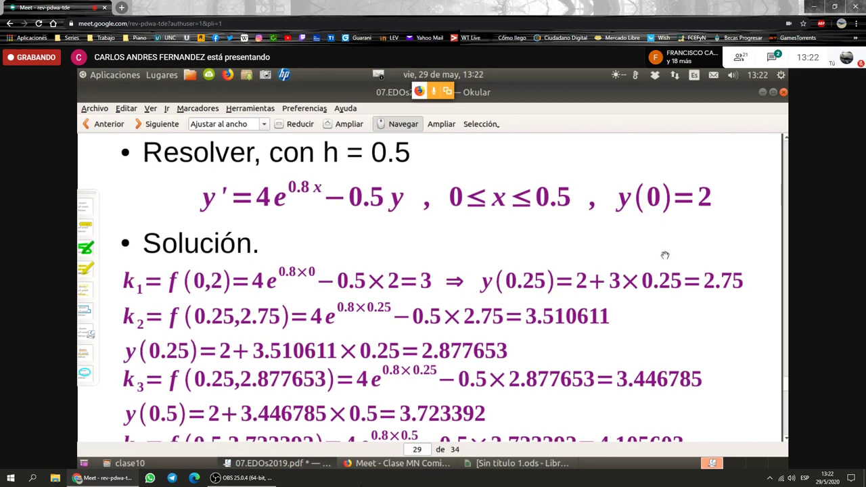
- Back in the RK4 sheet, set h to 0,5 and lock the column of the x reference in D5's k2 formula as $A5
click(518, 462)
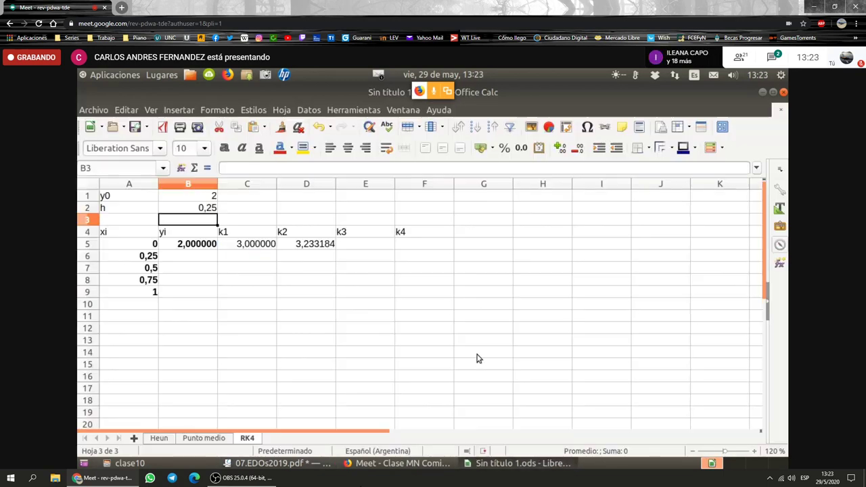
click(323, 247)
double_click(295, 252)
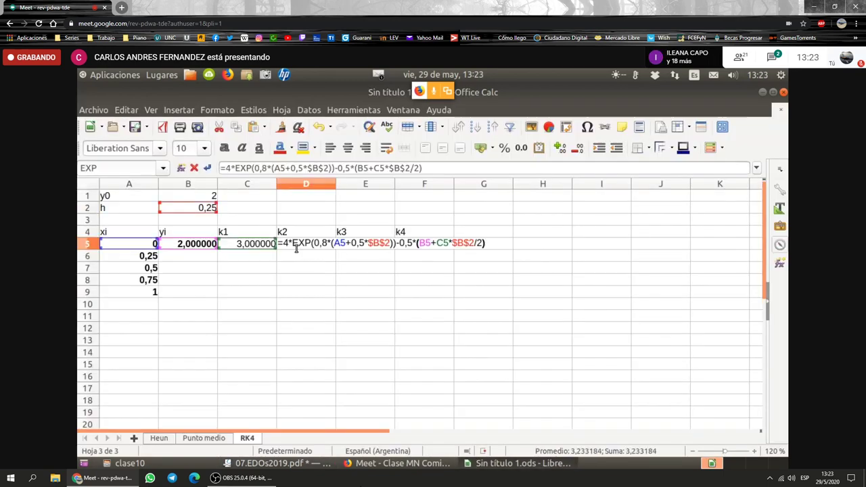
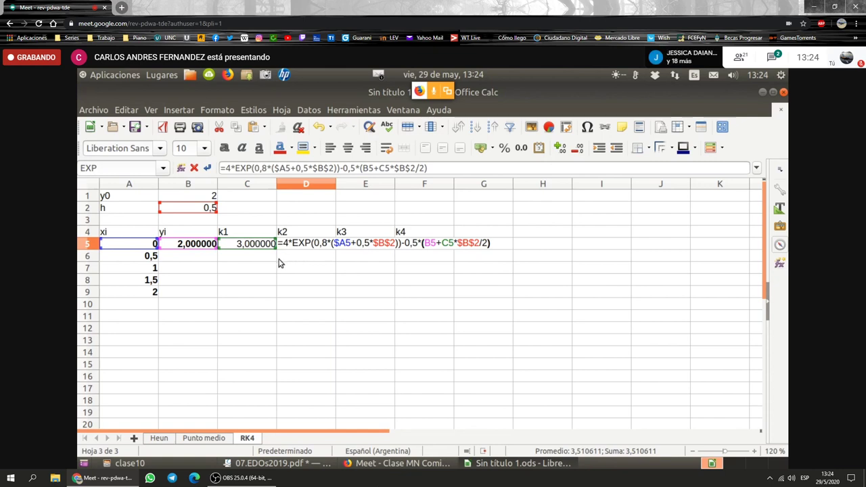
key(Return)
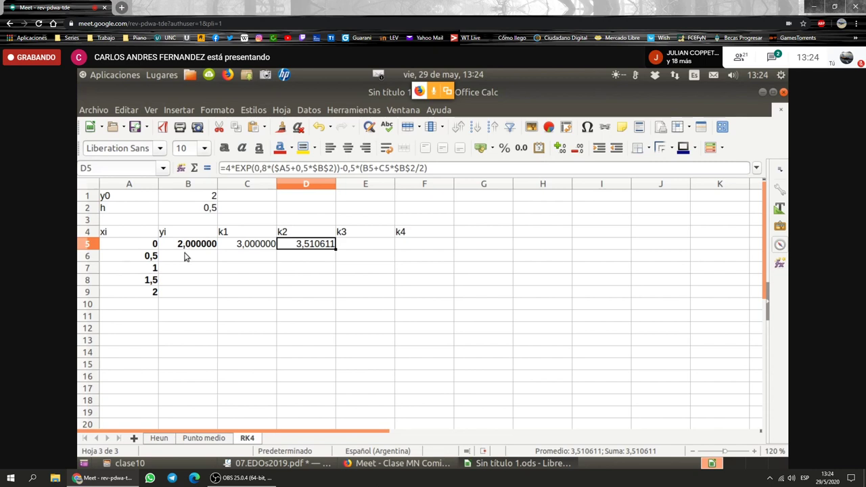
- Lock the column of the y reference in D5's k2 formula as $B5 and enter the formula
key(F2)
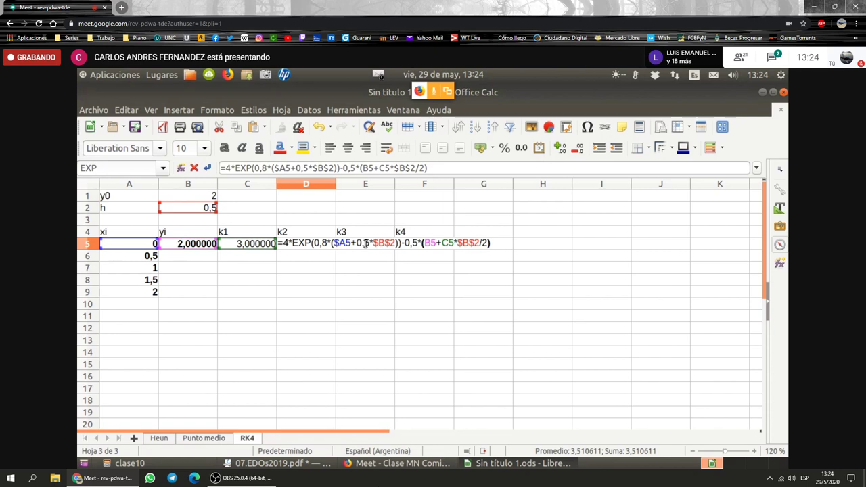
double_click(426, 243)
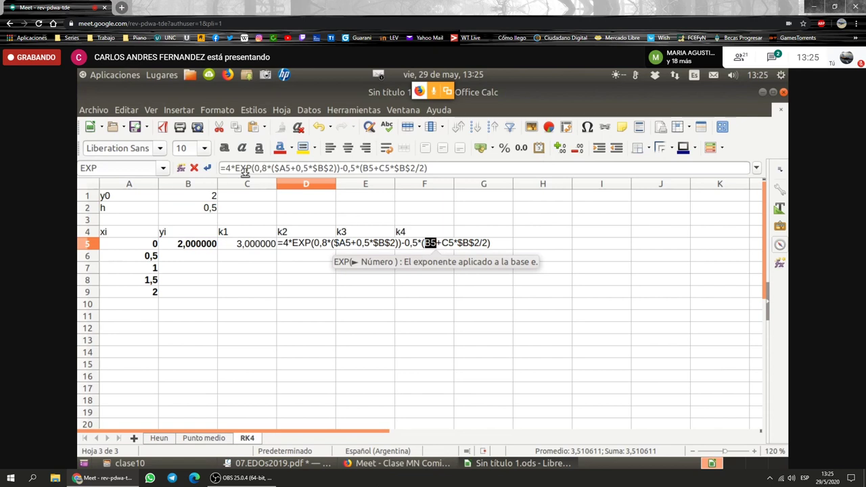
key(F4)
key(F4)
key(F4)
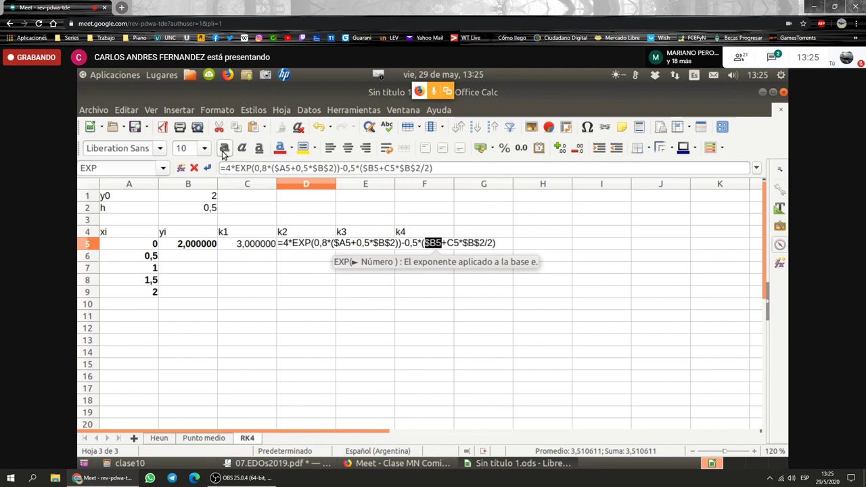
key(Return)
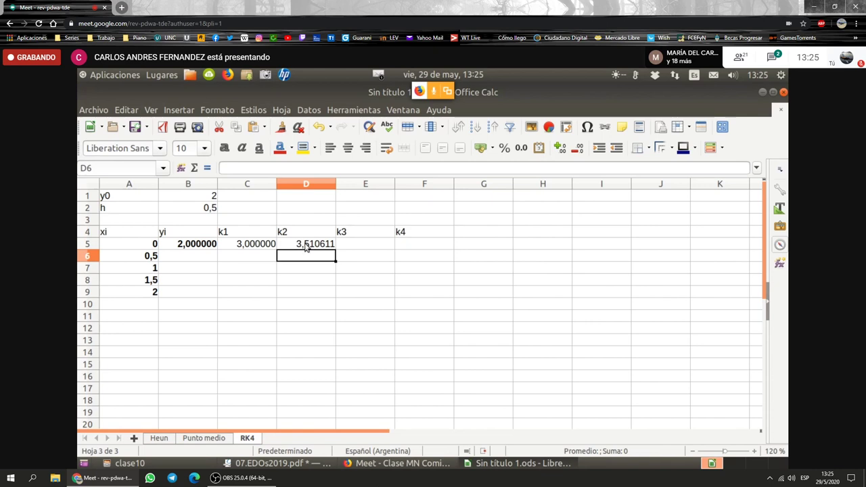
- Copy the k2 formula from D5 into E5 for k3, giving =4*EXP(0,8*($A5+0,5*$B$2))-0,5*($B5+D5*$B$2/2)
click(306, 246)
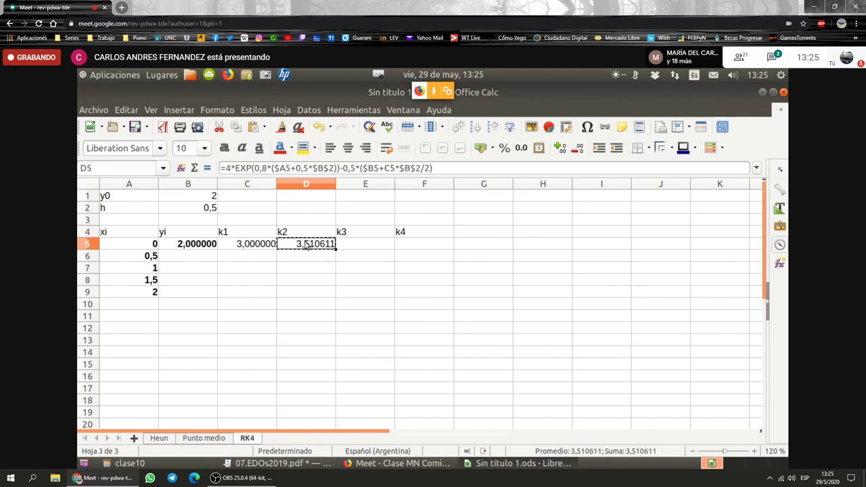
key(Right)
text(=4*EXP(0,8*($A5+0,5*$B$2))-0,5*($B5+D5*$B$2/2))
- Compare the cell references of the k3 formula in E5 with those of the k2 formula in D5
key(F2)
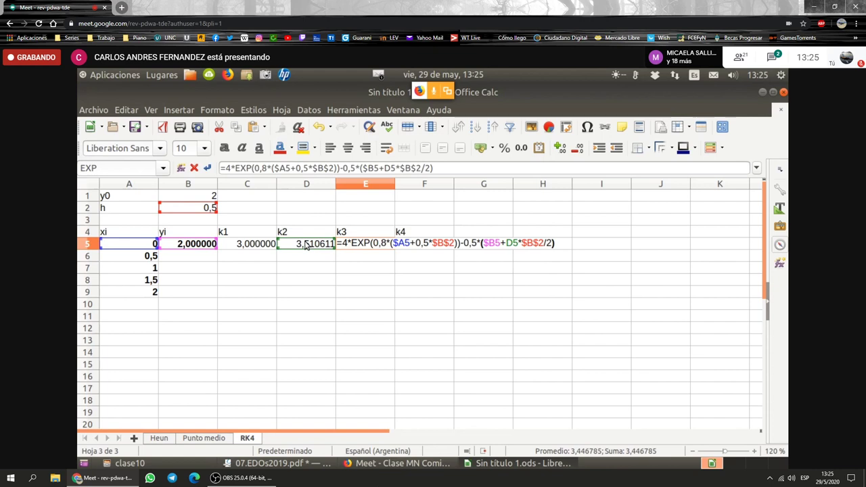
key(Escape)
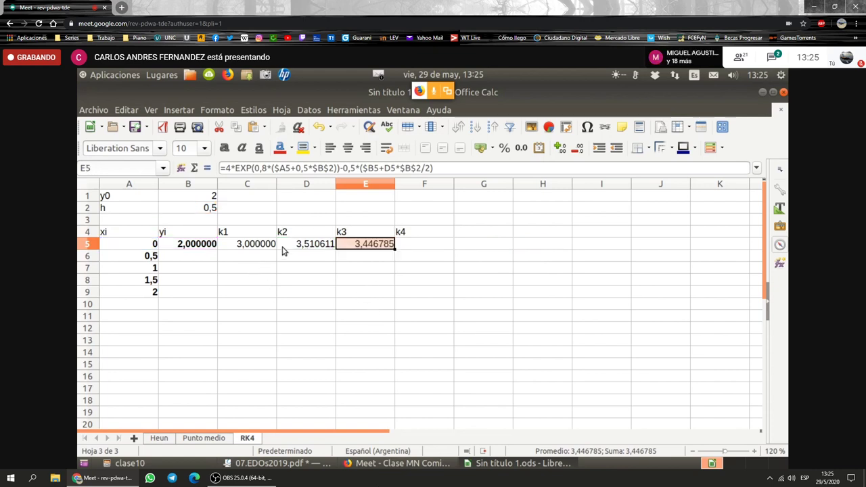
click(305, 246)
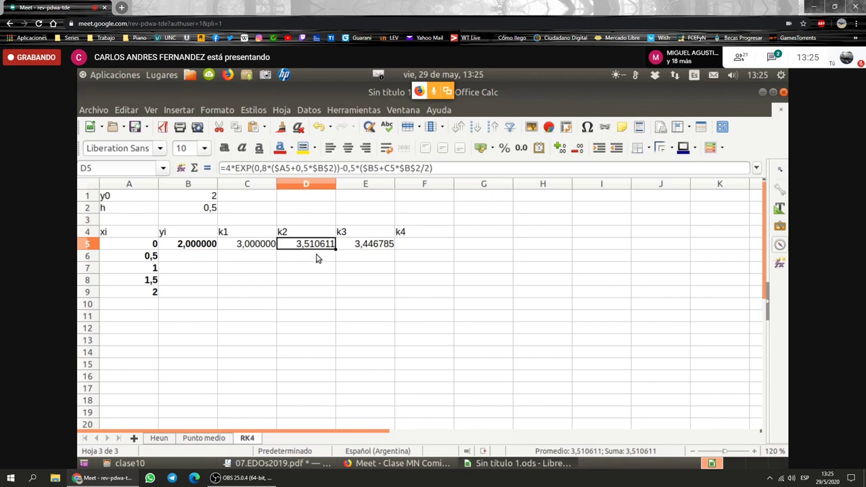
key(F2)
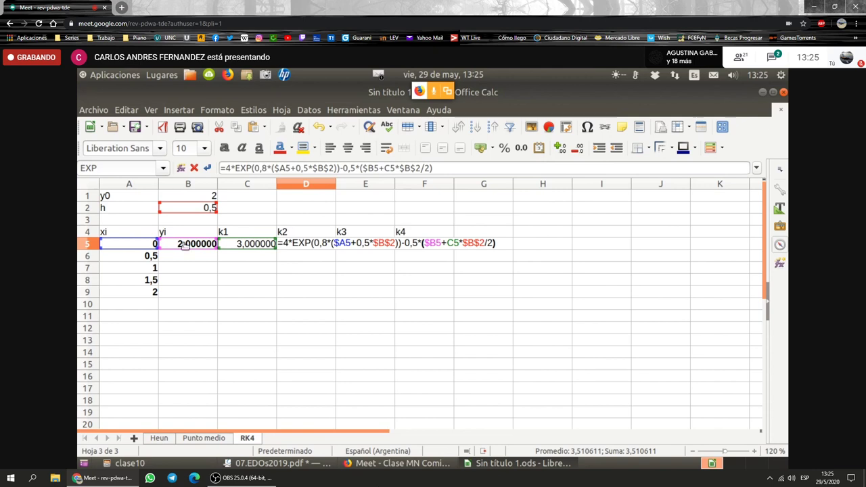
key(Return)
click(368, 247)
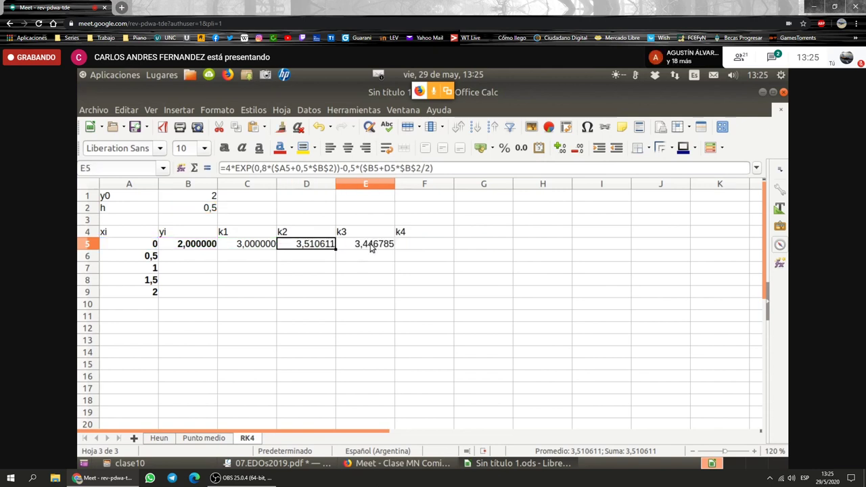
double_click(370, 247)
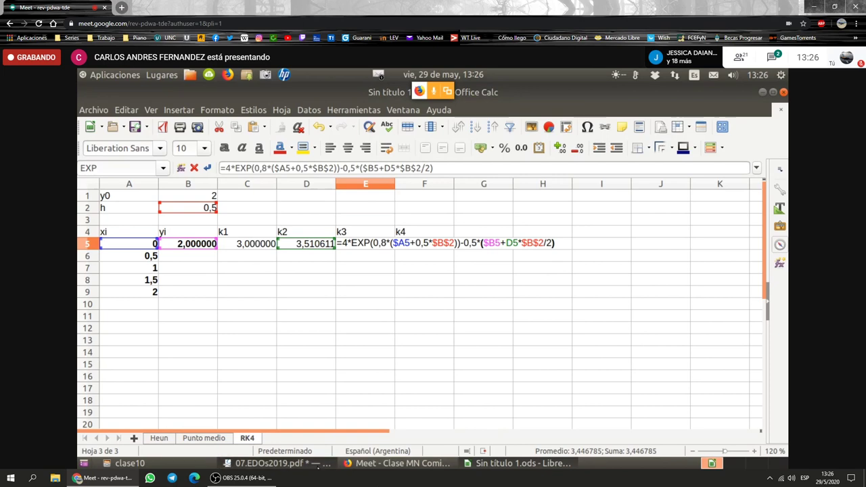
- Check the k3 formula in E5 against the k1 to k4 definitions and slope diagram in the 07.EDOs2019 PDF
click(318, 467)
scroll(440, 334, up, 10)
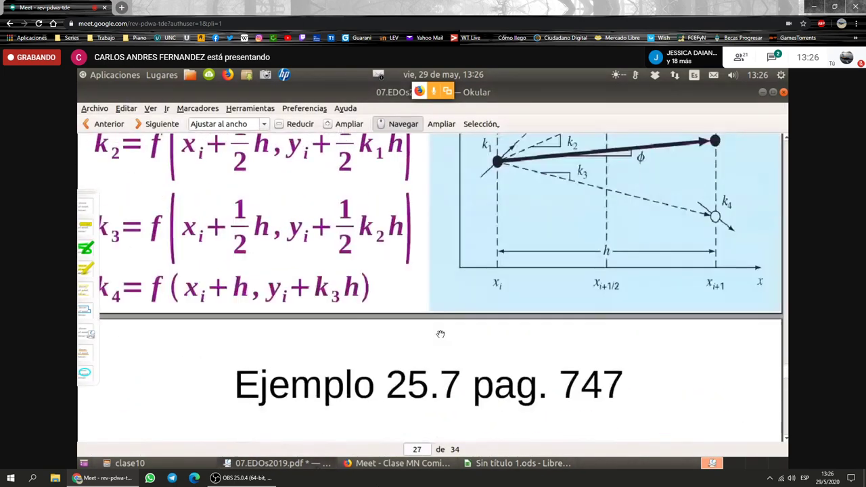
scroll(440, 334, up, 5)
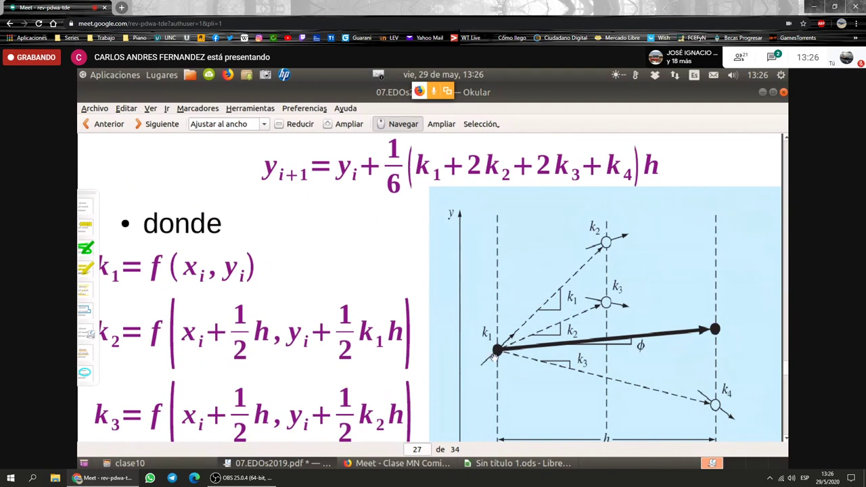
scroll(608, 306, down, 2)
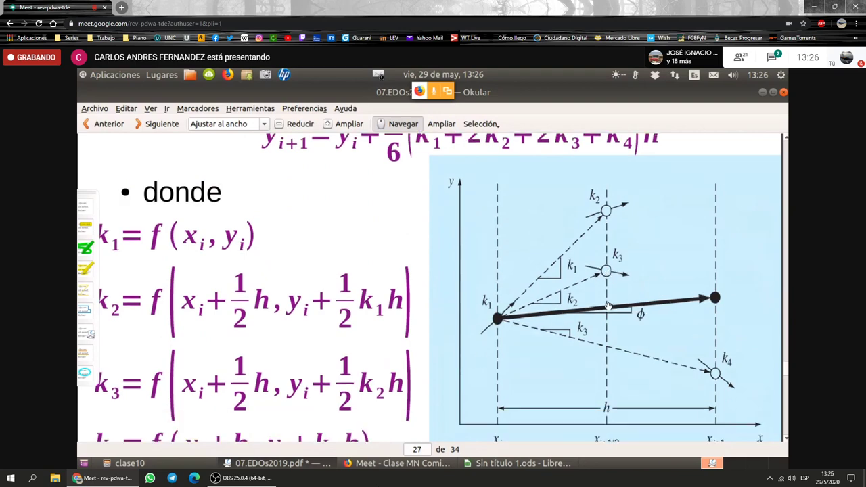
scroll(608, 306, down, 1)
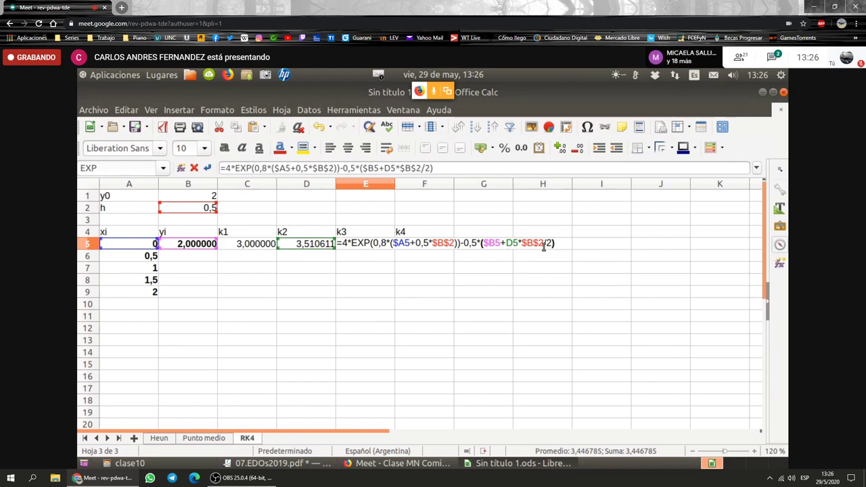
key(Return)
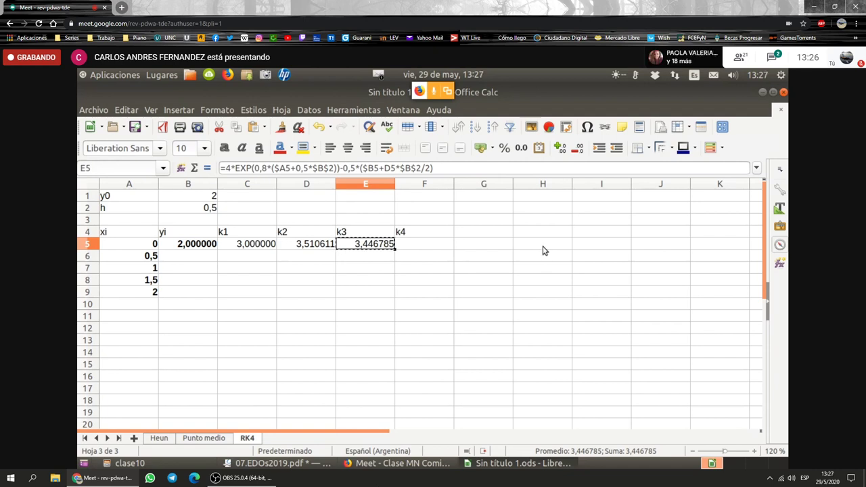
- Copy the k3 formula from E5 into F5 for k4 and consult the k4 definition in the PDF
key(Right)
key(ctrl+v)
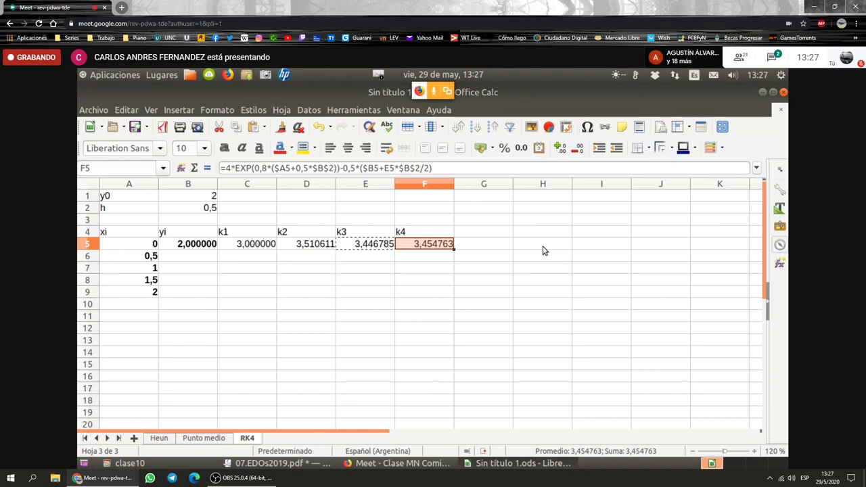
click(278, 464)
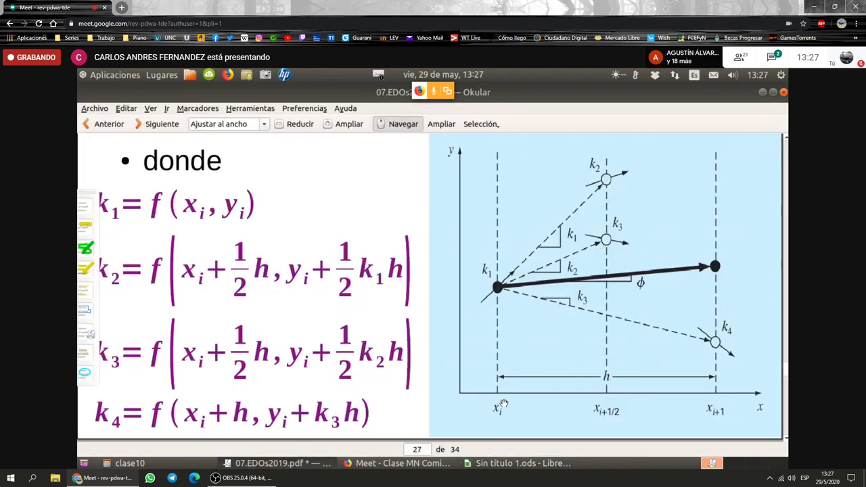
click(517, 464)
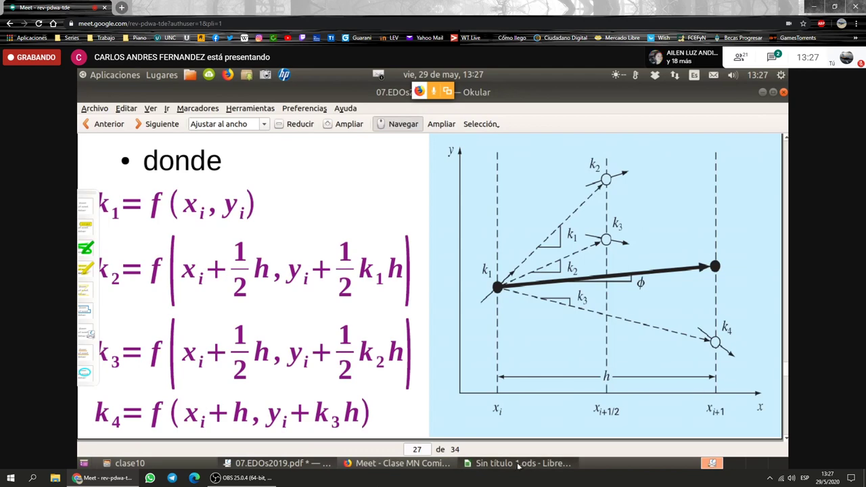
- Remove the 0,5 factor before $B$2 in the exponential of F5's k4 formula, so the x term reads $A5+$B$2
key(F2)
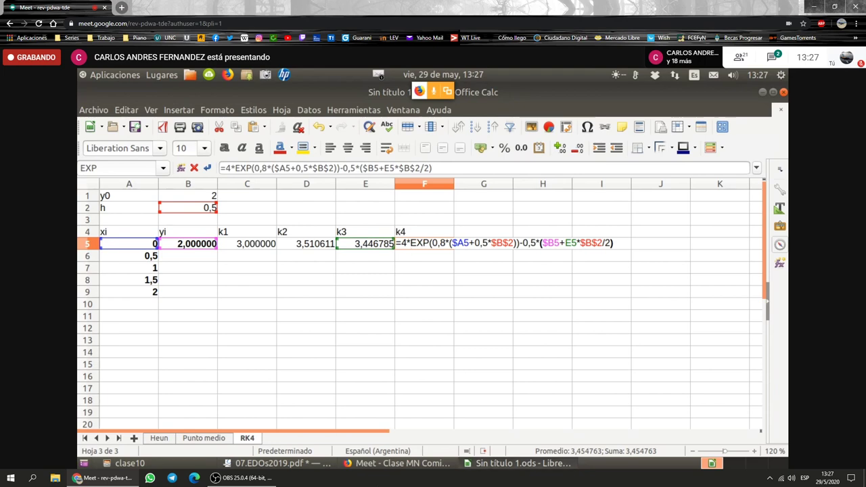
key(alt+Tab)
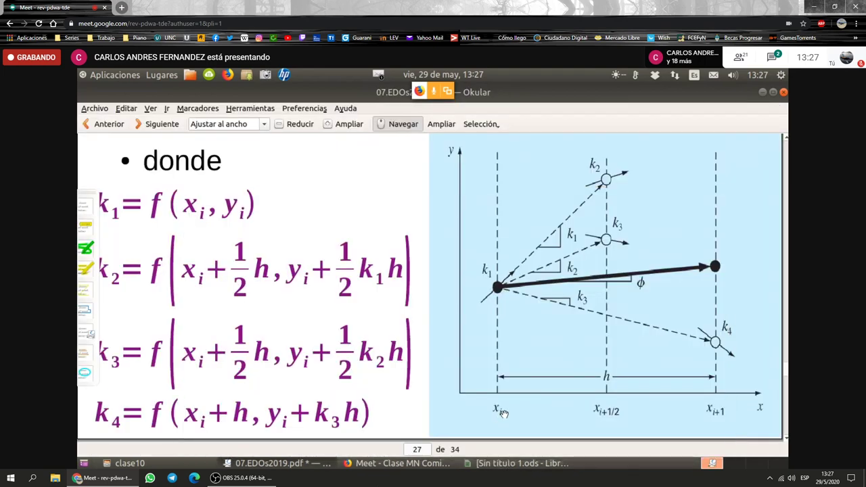
key(alt+Tab)
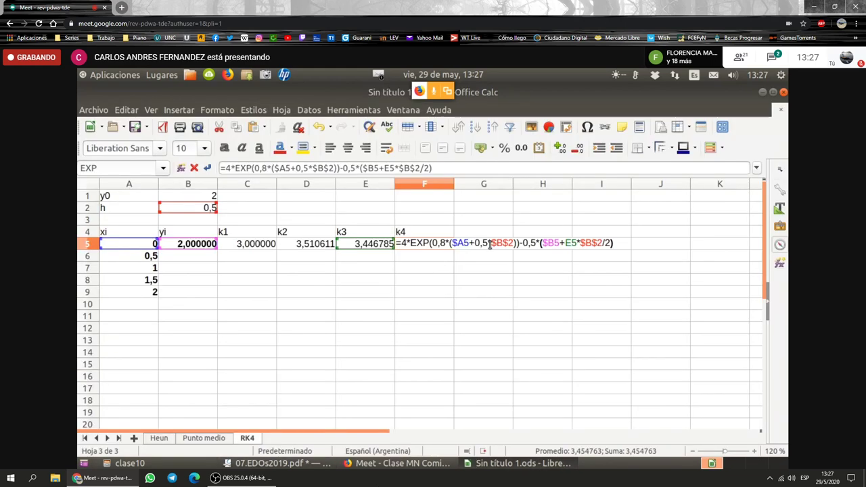
click(476, 244)
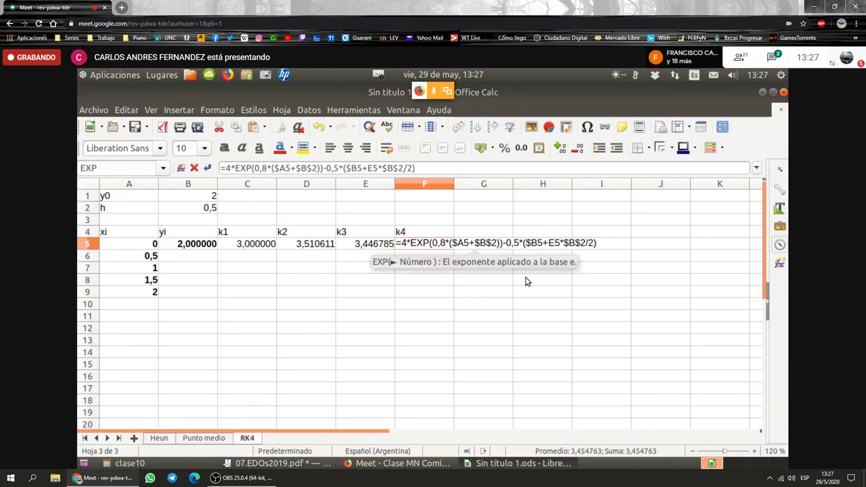
key(Escape)
key(Up)
key(Down)
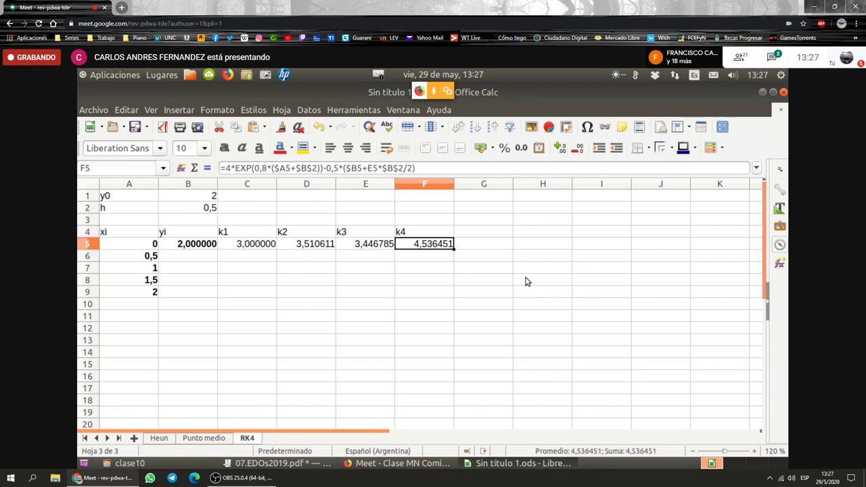
- Remove the division by 2 from F5's y term, giving =4*EXP(0,8*($A5+$B$2))-0,5*($B5+E5*$B$2)
key(F2)
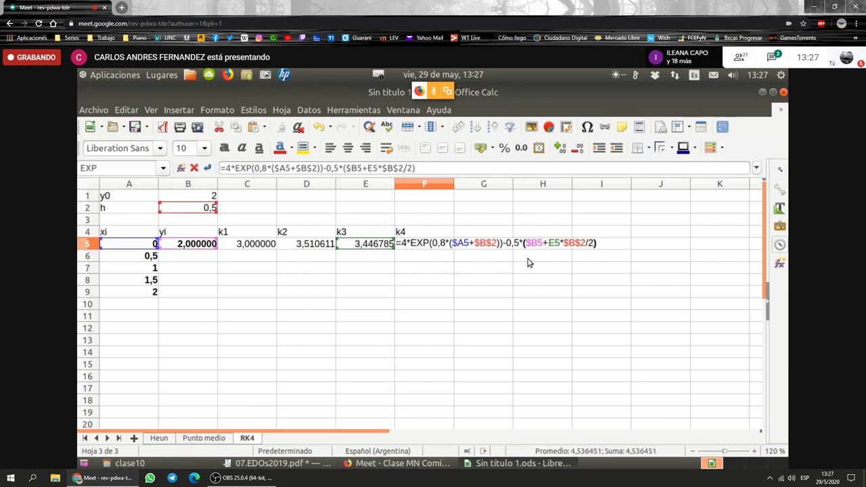
click(552, 464)
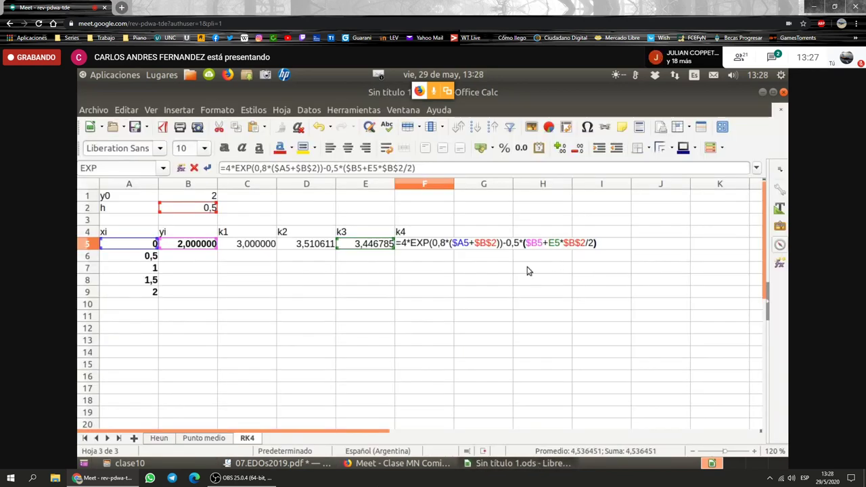
click(587, 242)
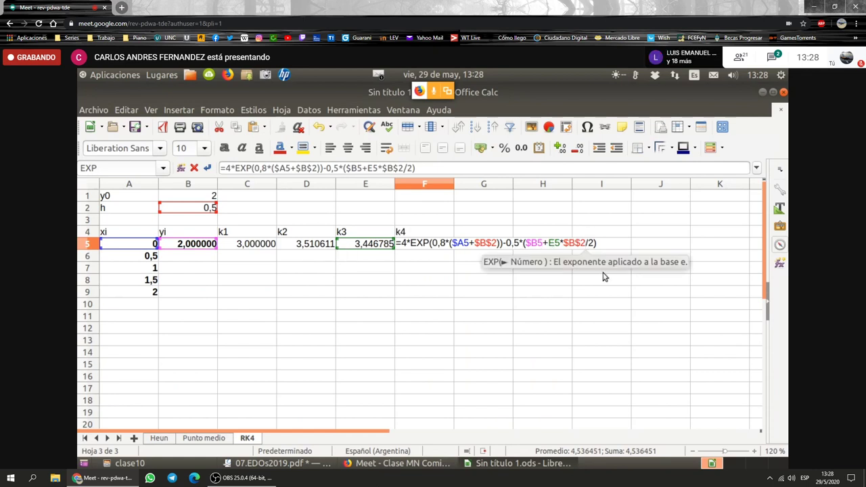
key(Delete)
key(Delete)
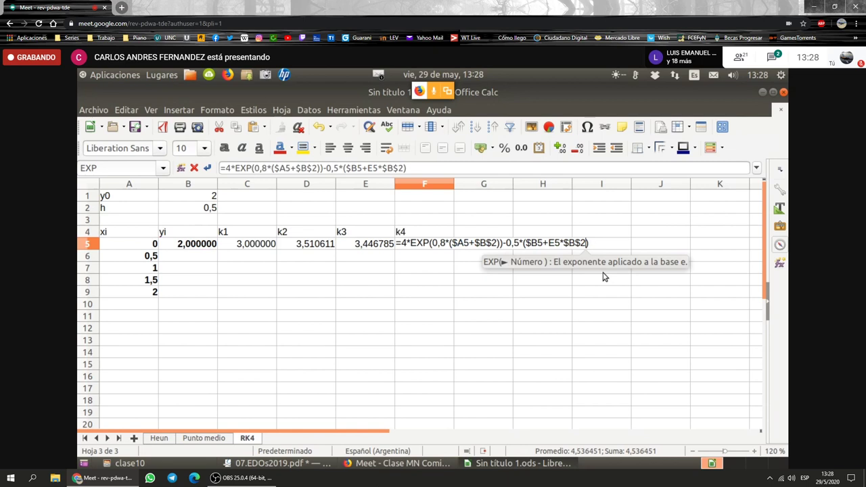
key(Return)
key(Up)
key(F2)
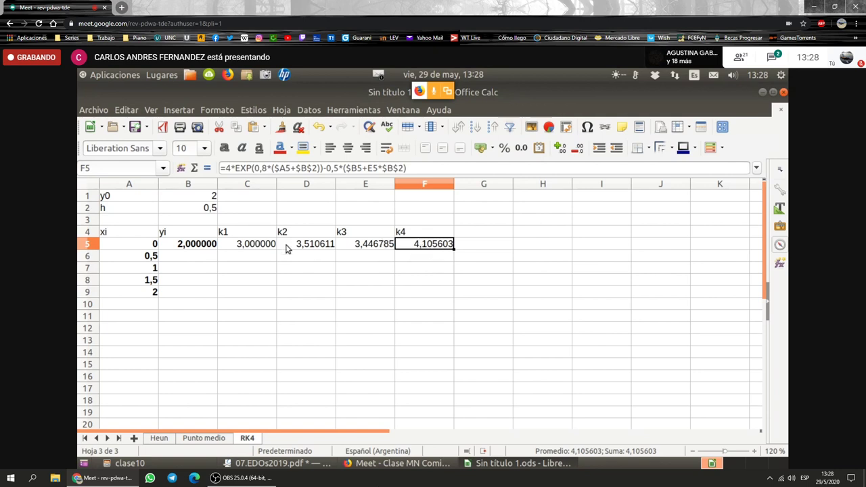
- Review the formulas for k1 to k4 in cells C5 to F5
click(264, 246)
click(331, 245)
click(378, 248)
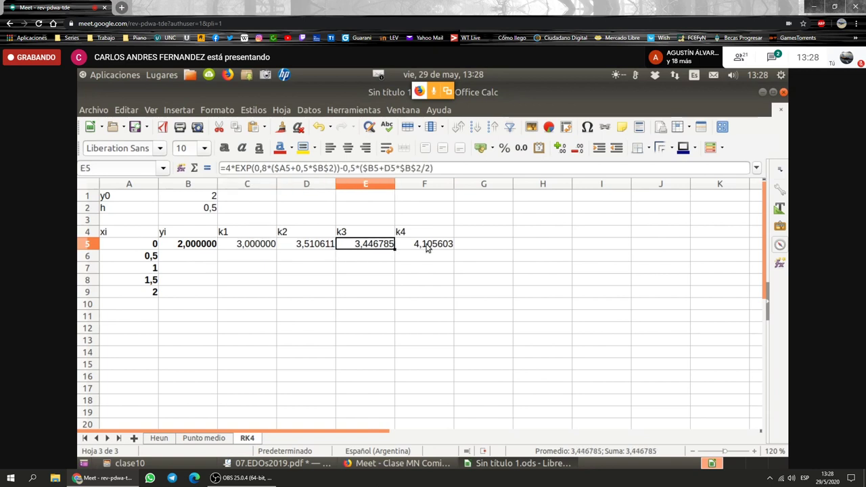
key(Right)
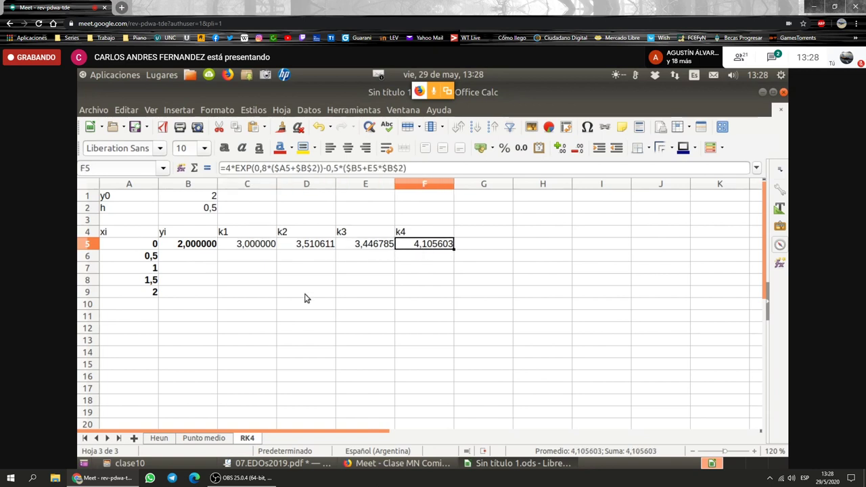
- Start the RK4 update formula in B6 with the previous y, k1 and double-weighted k2, as =B5+(C5+2*D5+2*
click(209, 257)
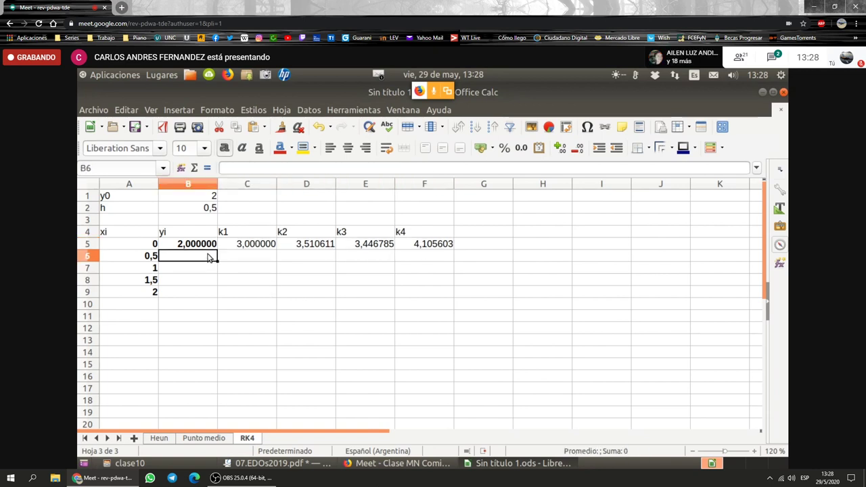
text(=)
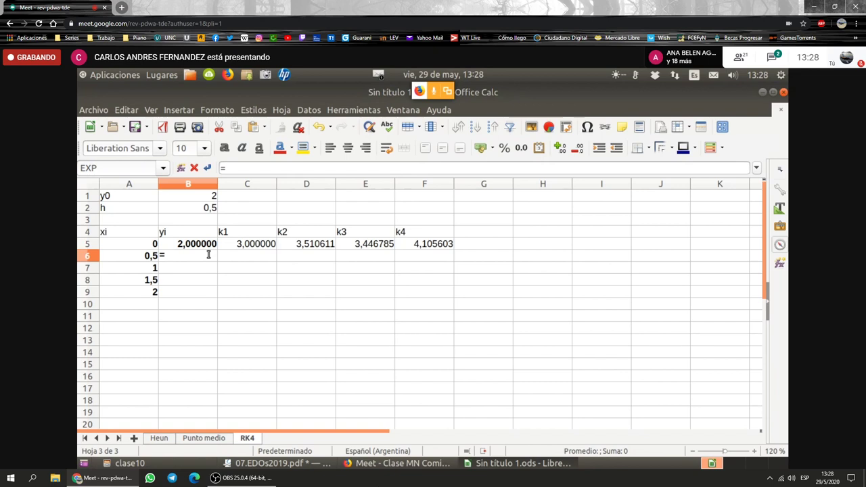
click(203, 244)
text(+()
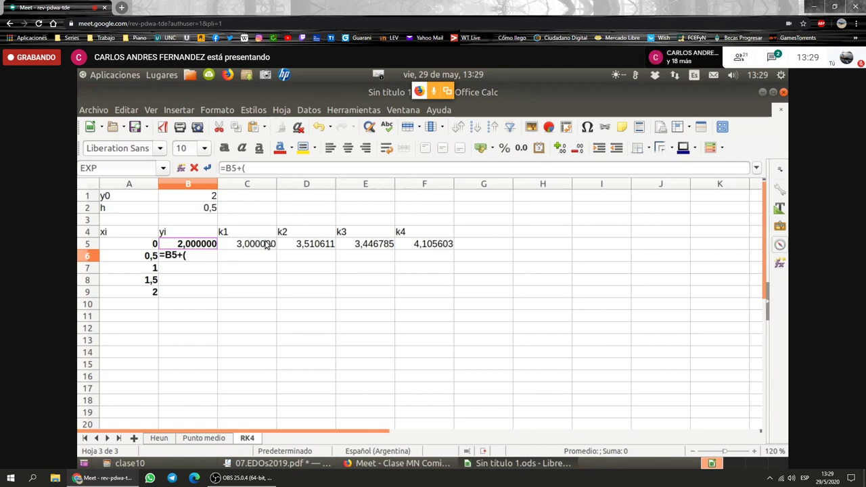
click(267, 245)
text(+2)
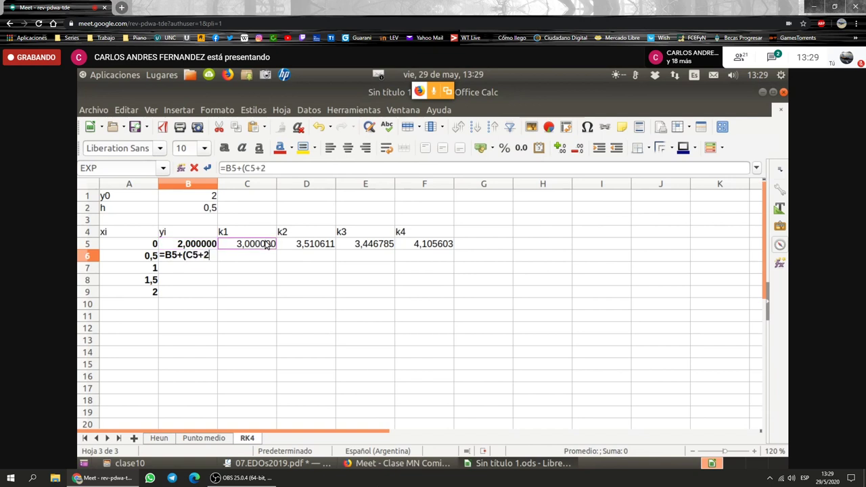
text(*)
click(291, 244)
text(+2*)
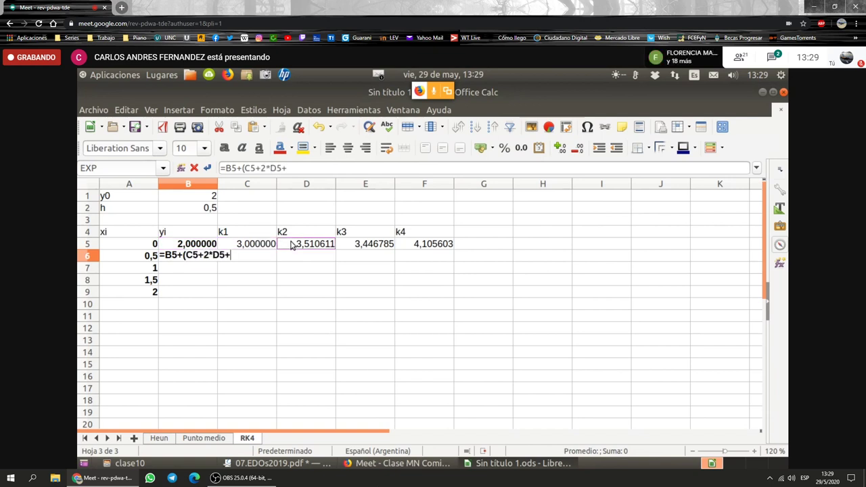
- Complete the RK4 update formula in B6 with double-weighted k3, k4, division by 6 and absolute h, giving =B5+(C5+2*D5+2*E5+F5)/6*$B$2
click(362, 247)
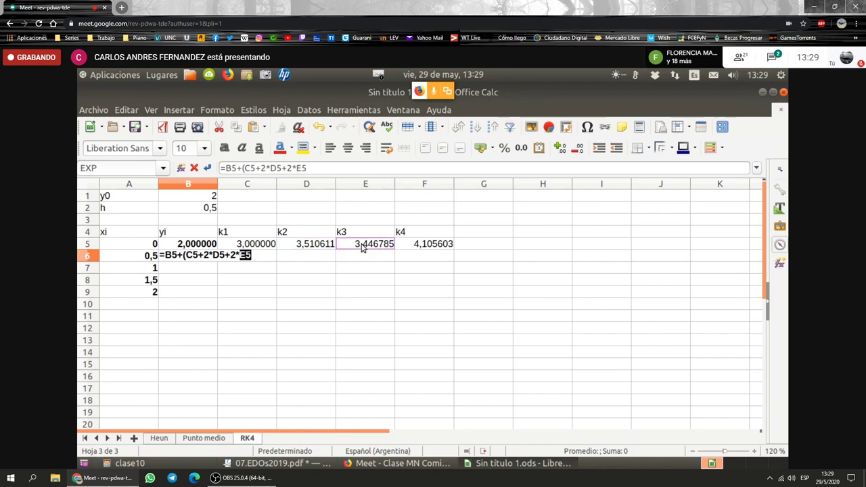
text(+)
click(424, 248)
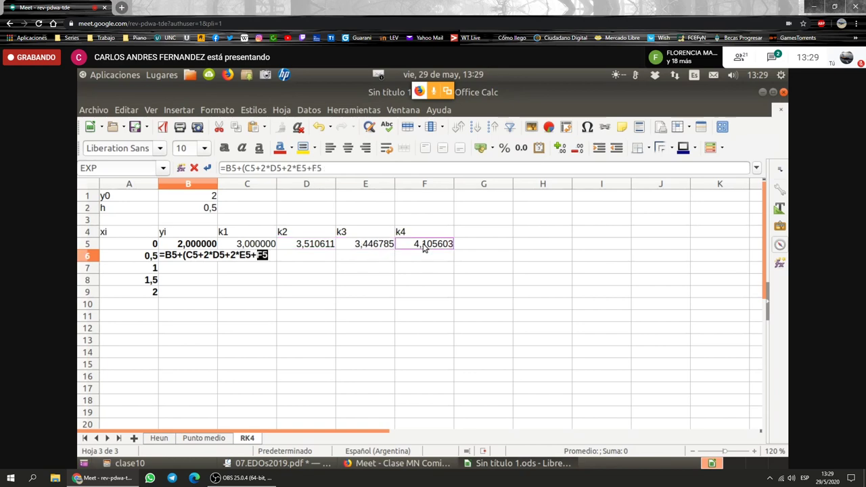
text()/)
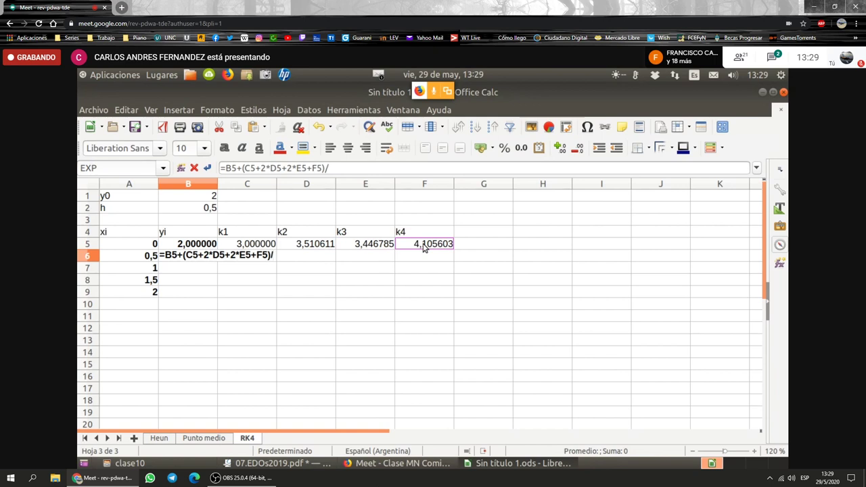
text(6)
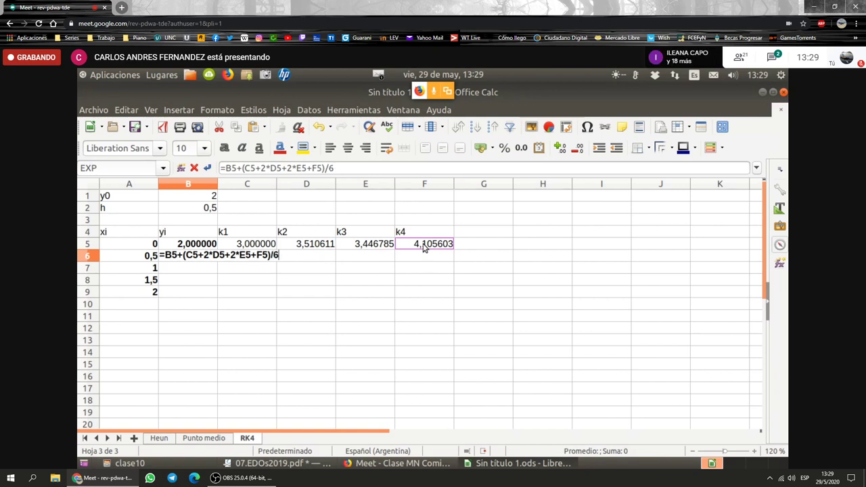
text(*)
click(197, 207)
key(F4)
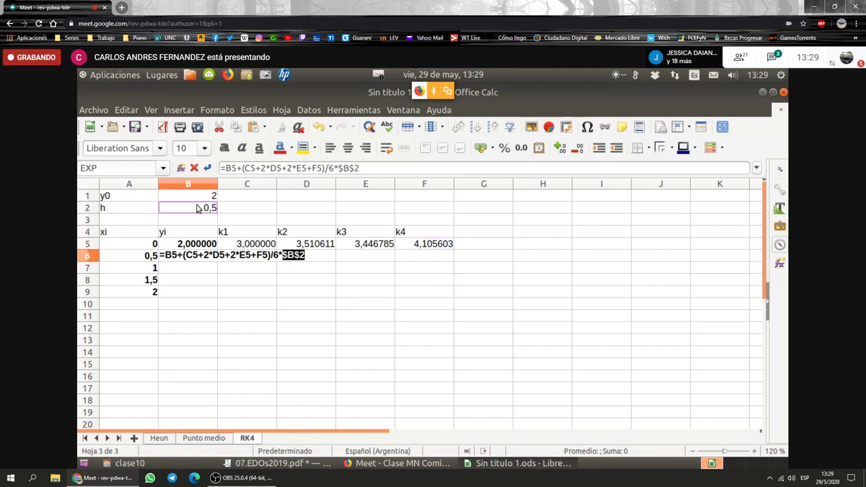
key(Return)
key(Up)
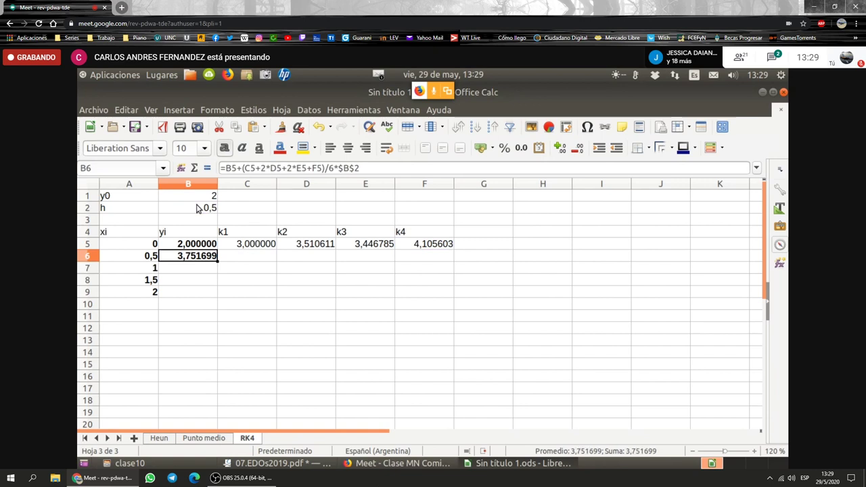
- Check the B6 update formula and its result against the worked RK4 example on page 29 of 07.EDOs2019.pdf in Okular
key(F2)
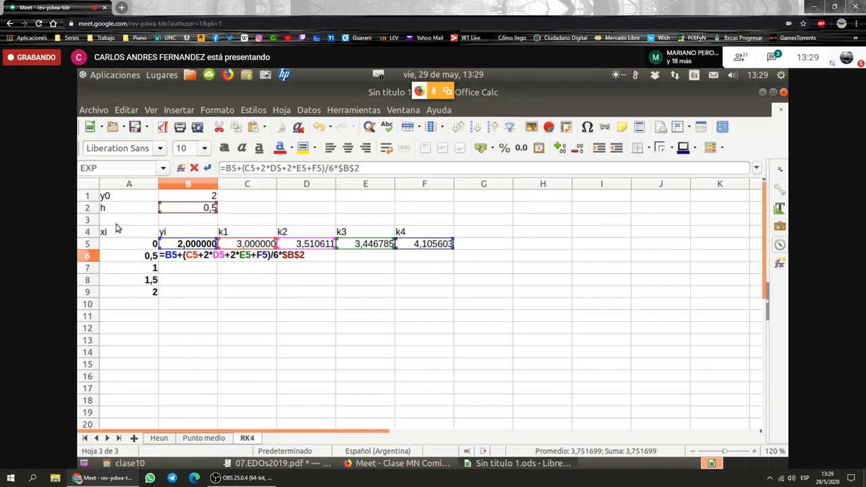
key(Return)
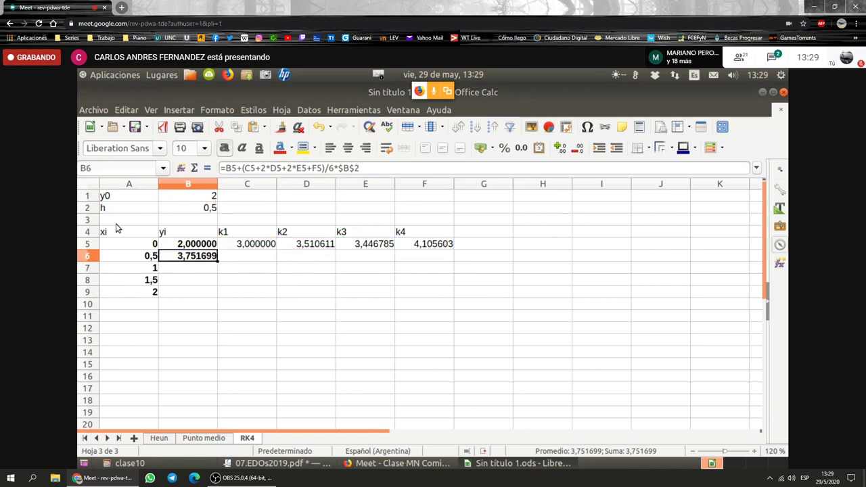
key(Right)
key(Up)
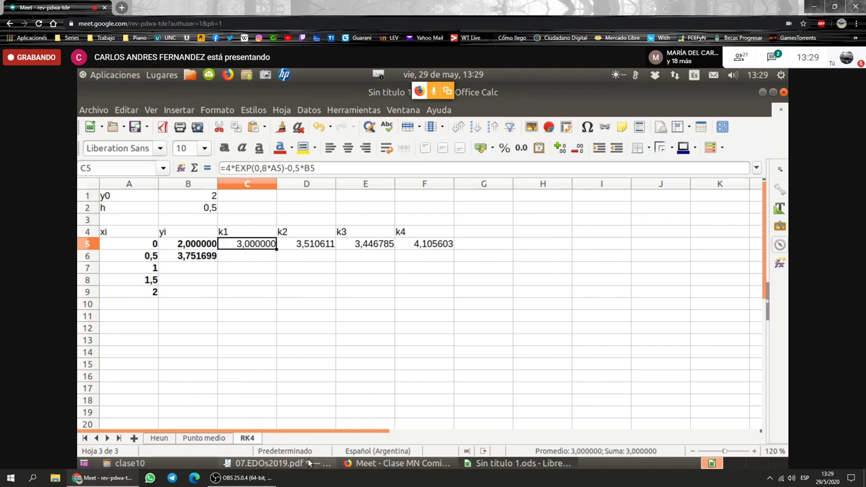
key(alt+Tab)
scroll(470, 344, down, 15)
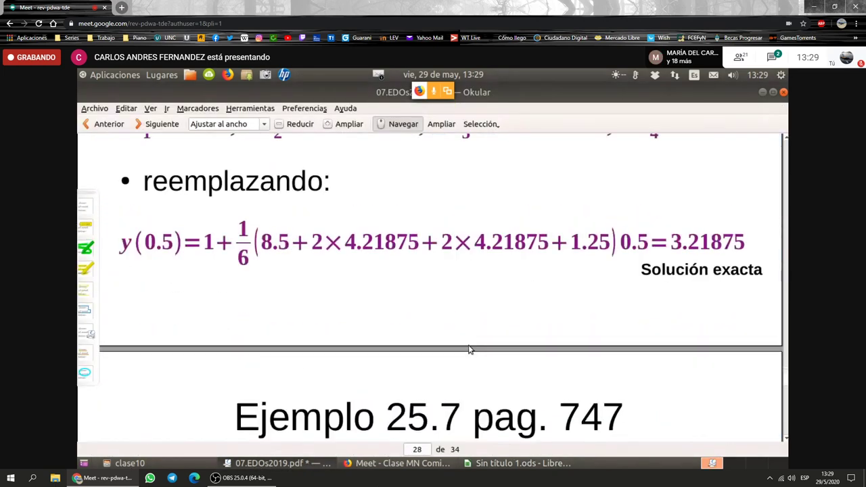
scroll(470, 344, down, 5)
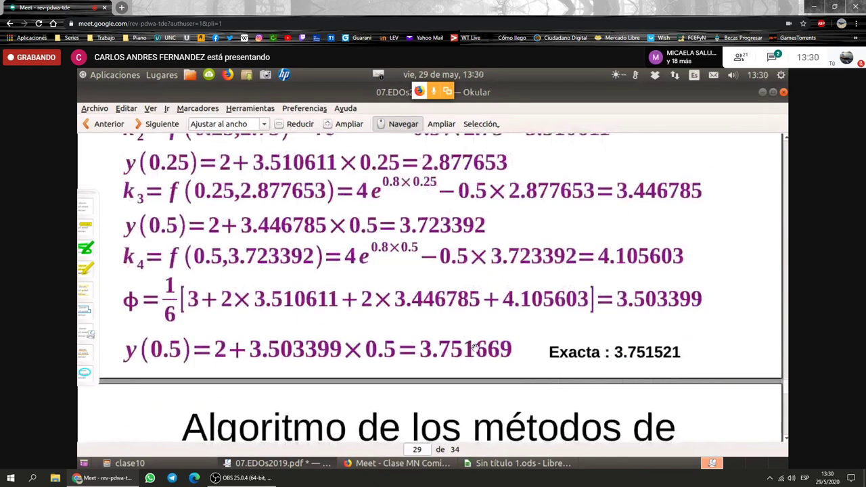
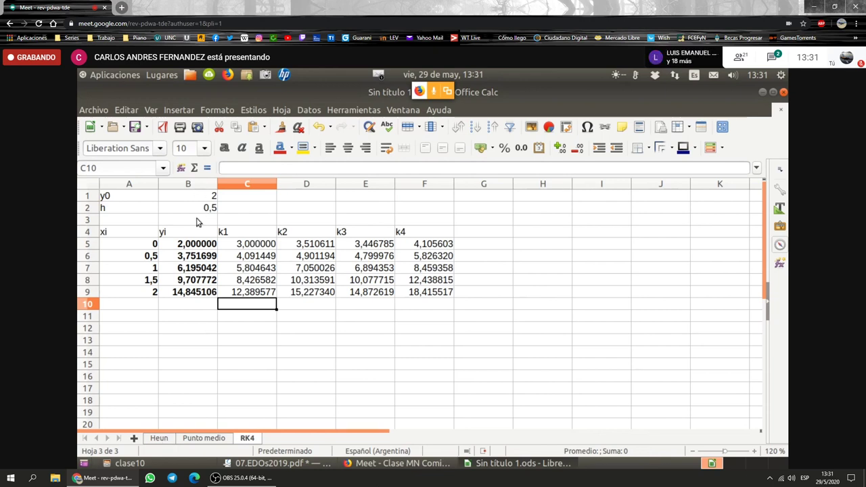
- Set the step size h in B2 of the RK4 sheet to 1
click(199, 210)
text(1)
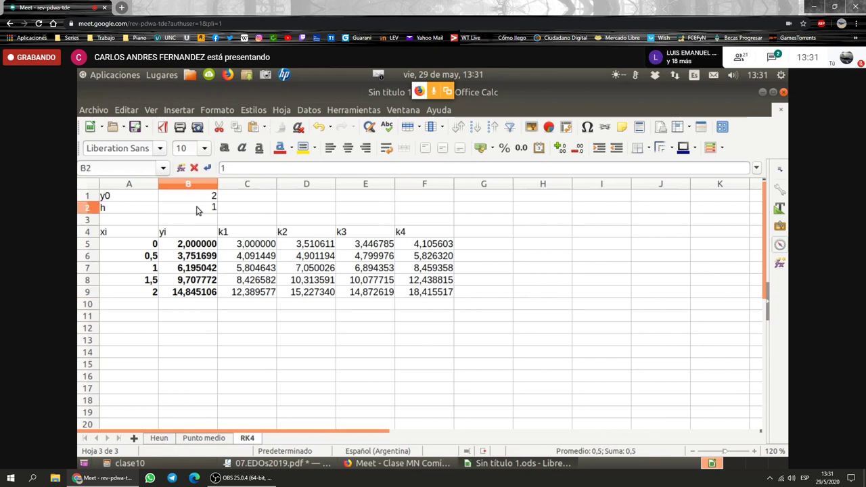
key(Return)
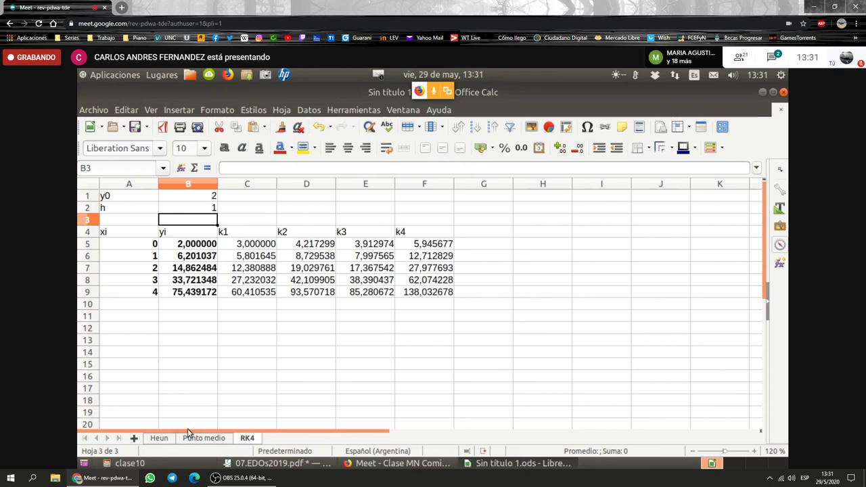
- Compare the yi results for step size 1 across the Heun, Punto medio and RK4 sheets, and inspect the RK4 formula in B9
click(160, 439)
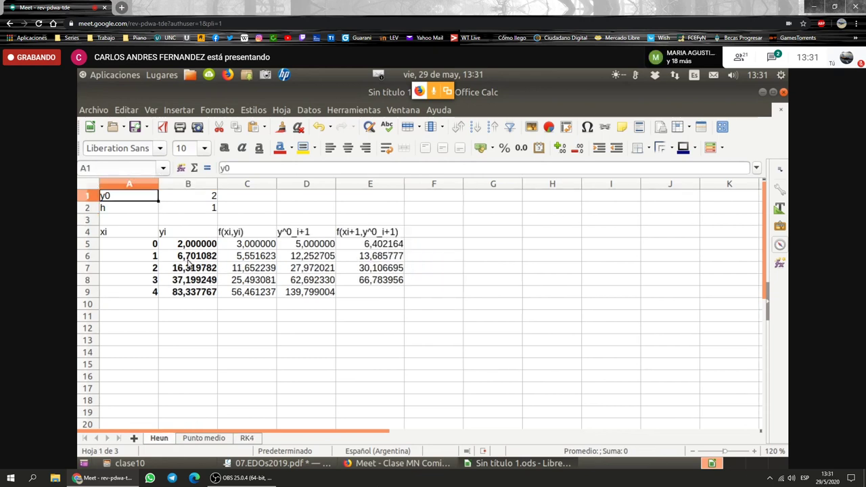
click(218, 440)
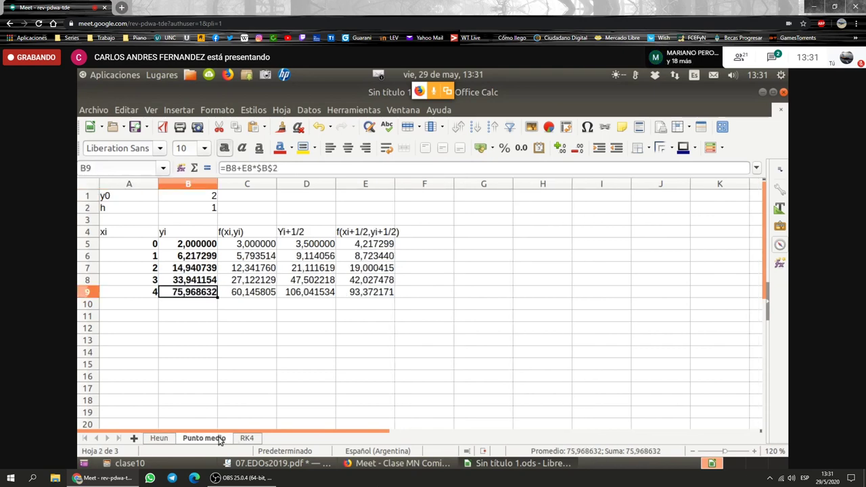
click(247, 440)
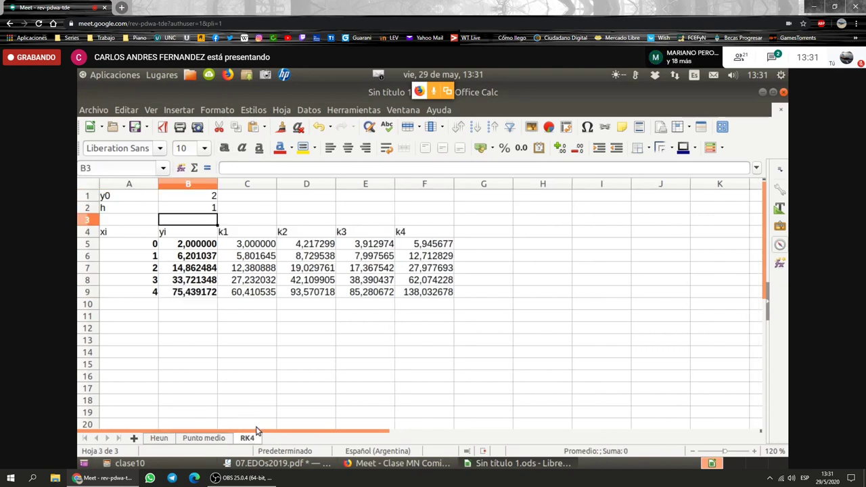
click(174, 293)
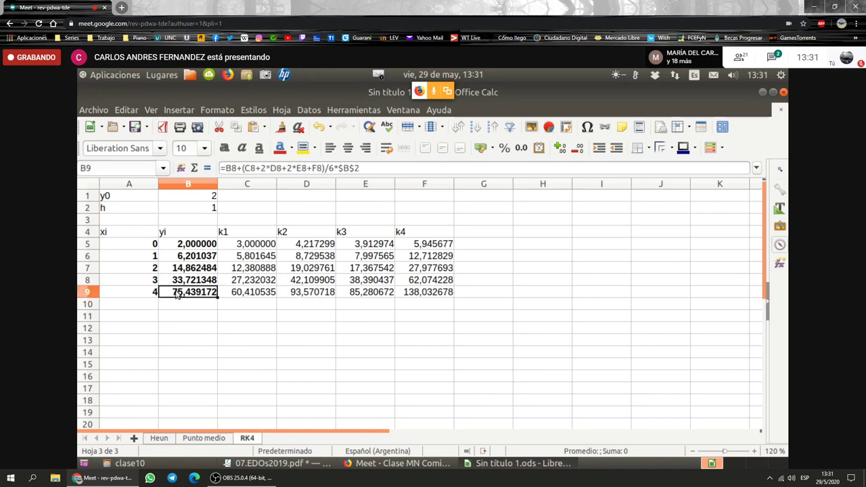
click(159, 438)
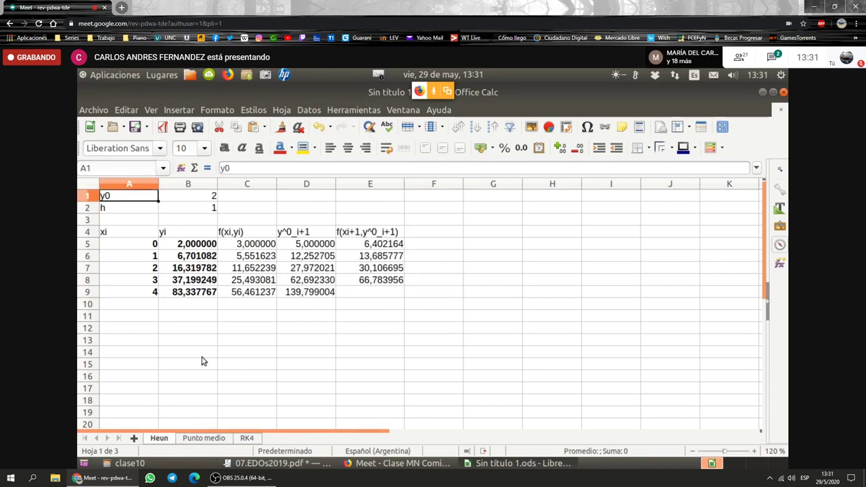
click(204, 438)
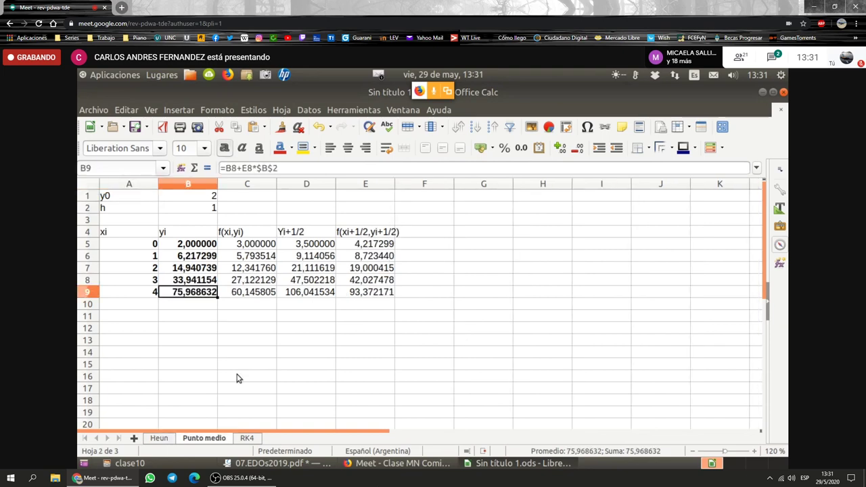
click(248, 438)
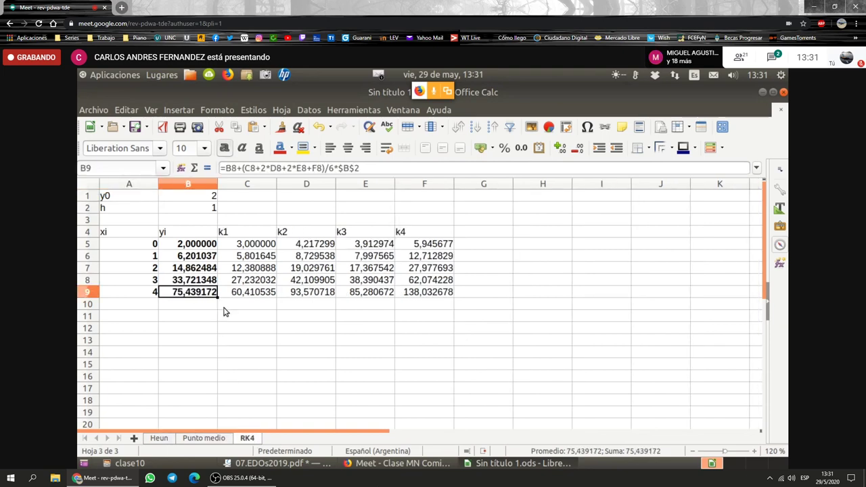
key(F2)
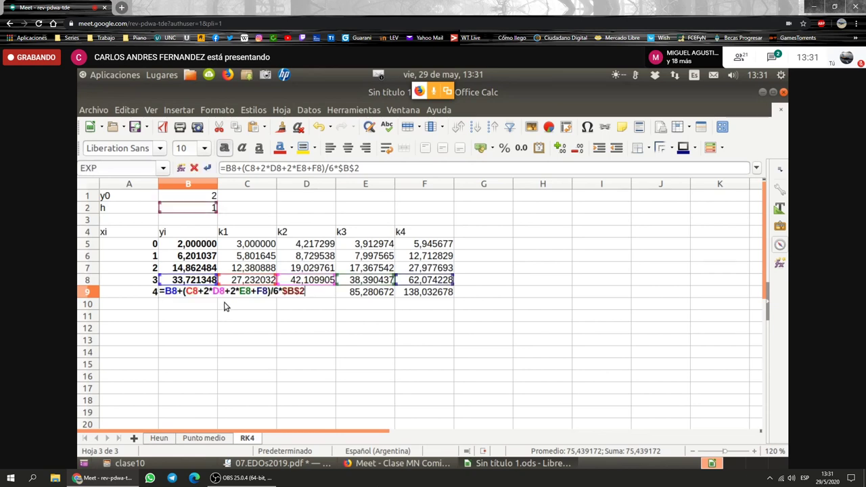
key(Escape)
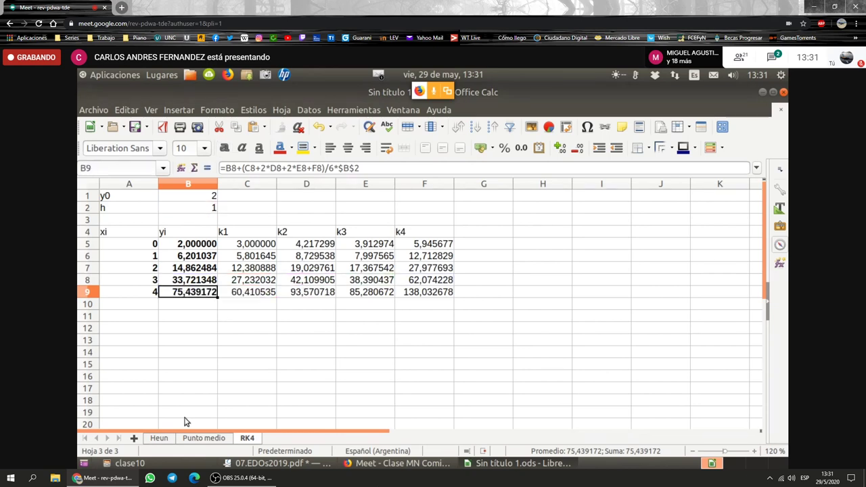
click(203, 438)
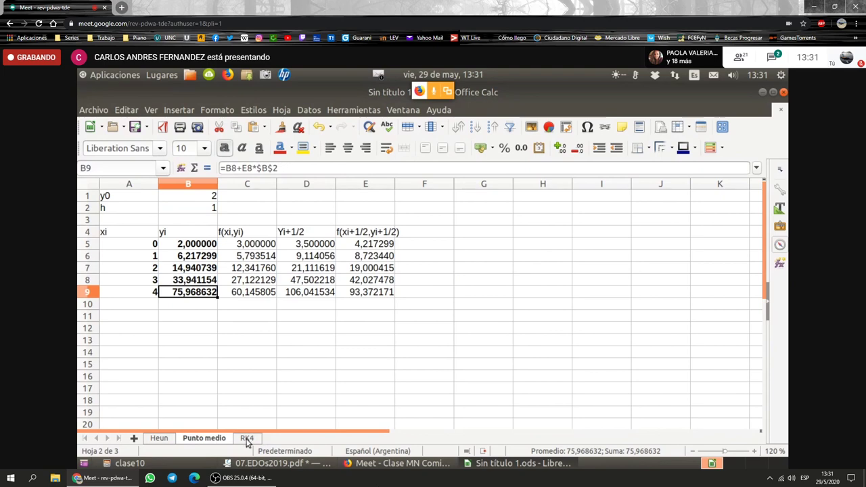
click(247, 438)
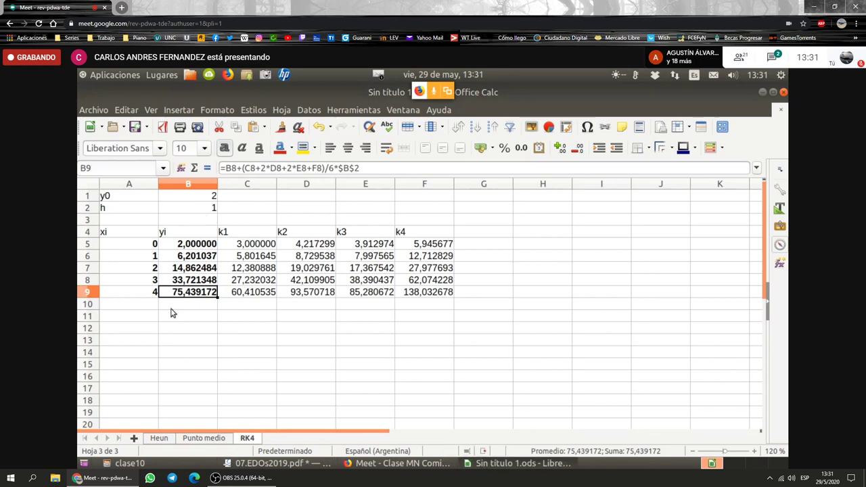
- Set the step size h in B2 of the Heun sheet to 0,5
click(159, 438)
click(196, 207)
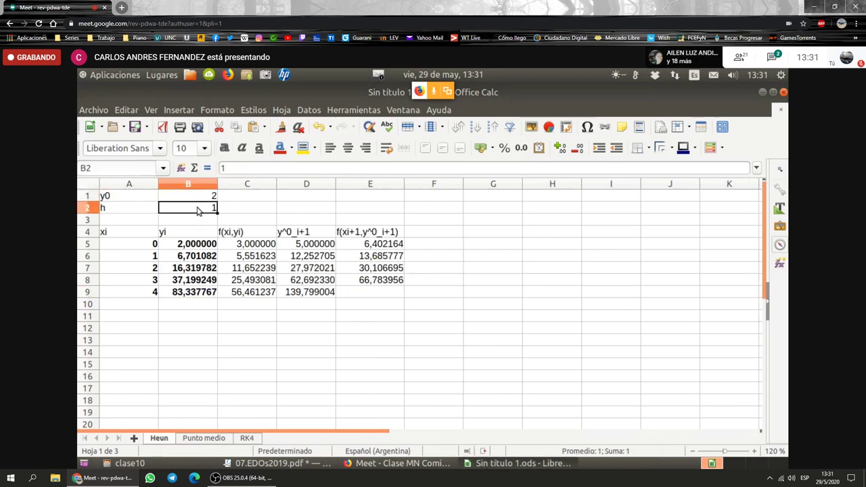
text(0,)
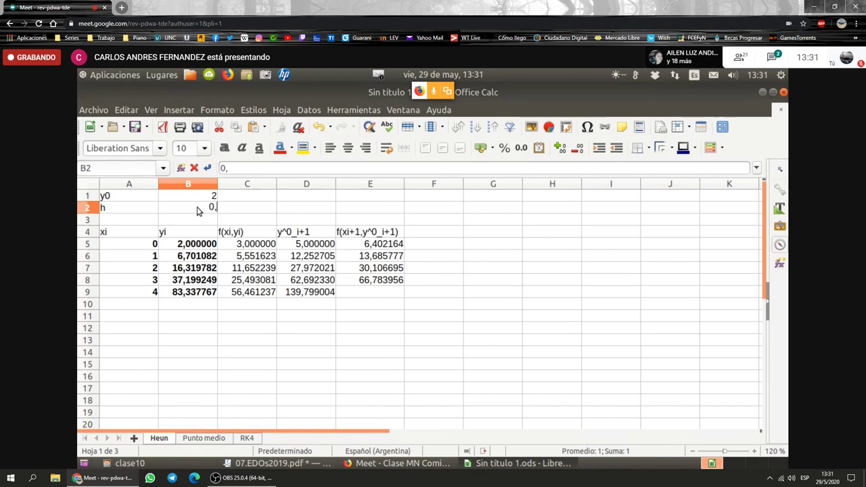
text(5)
key(Return)
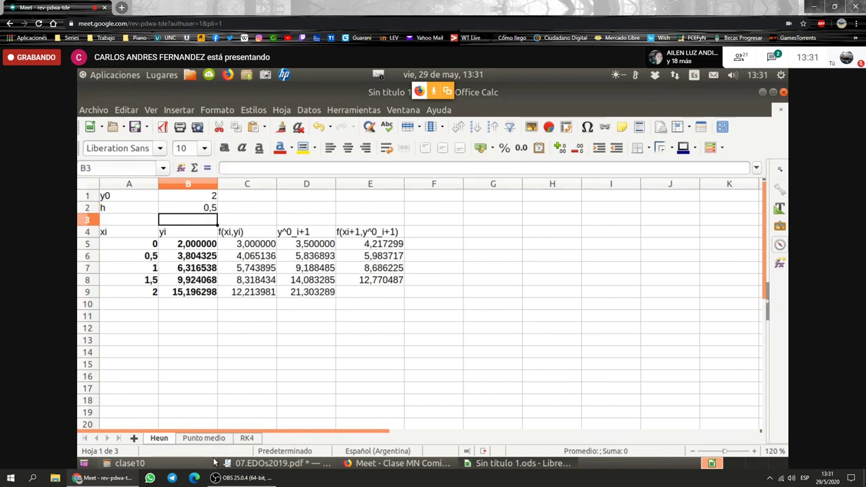
- Set the step size h in B2 of the Punto medio sheet to 0,5
click(205, 438)
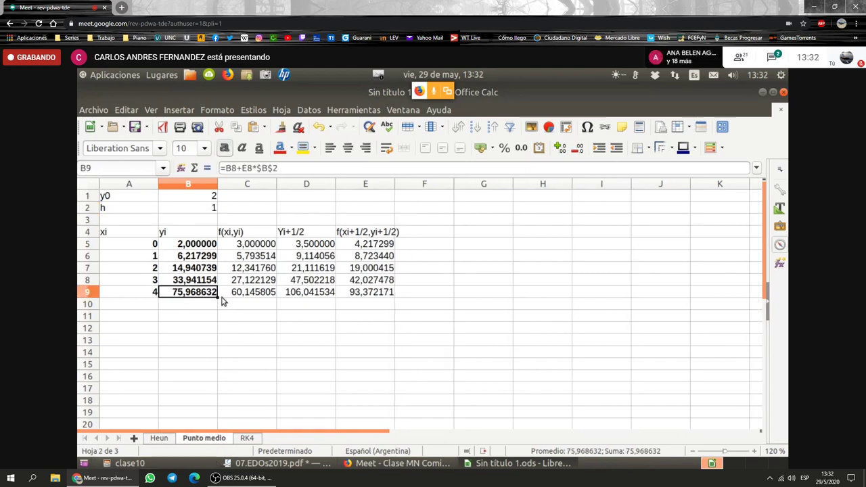
click(202, 207)
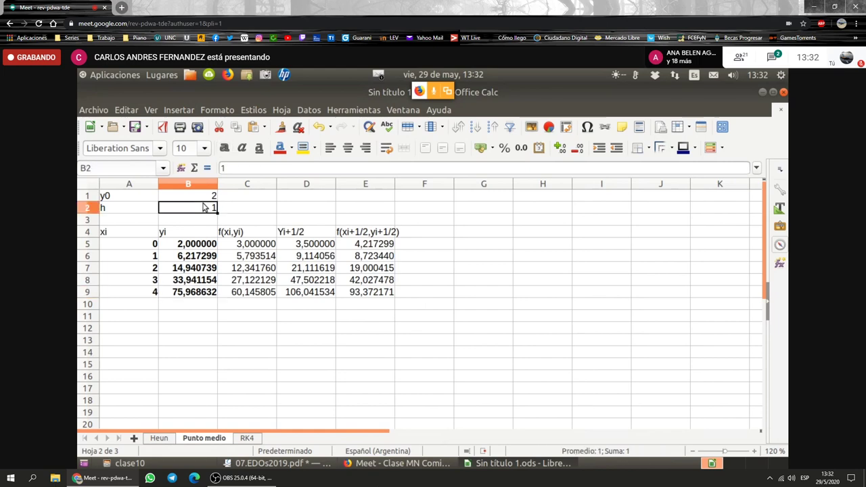
text(0,5)
key(Return)
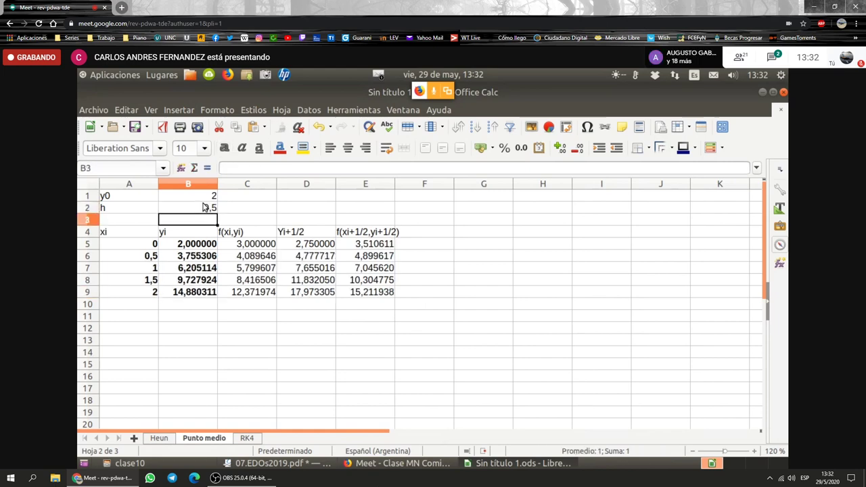
- Set the step size h in B2 of the RK4 sheet back to 0,5
click(248, 438)
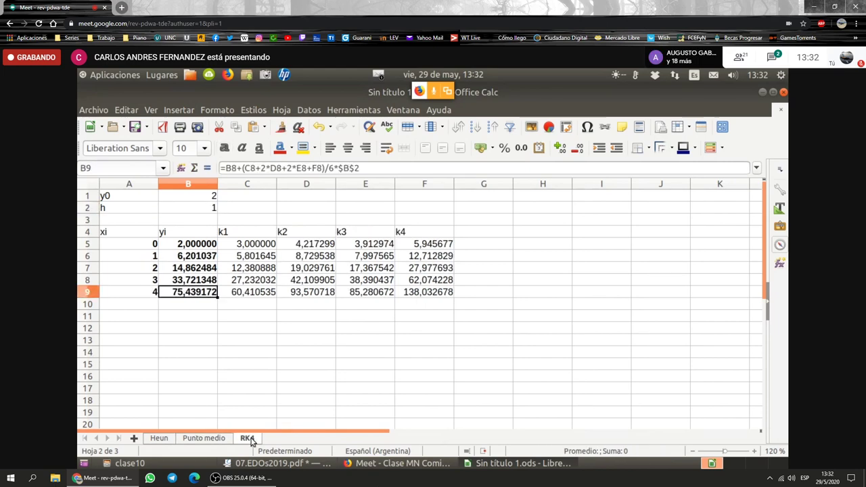
click(194, 212)
text(0,5)
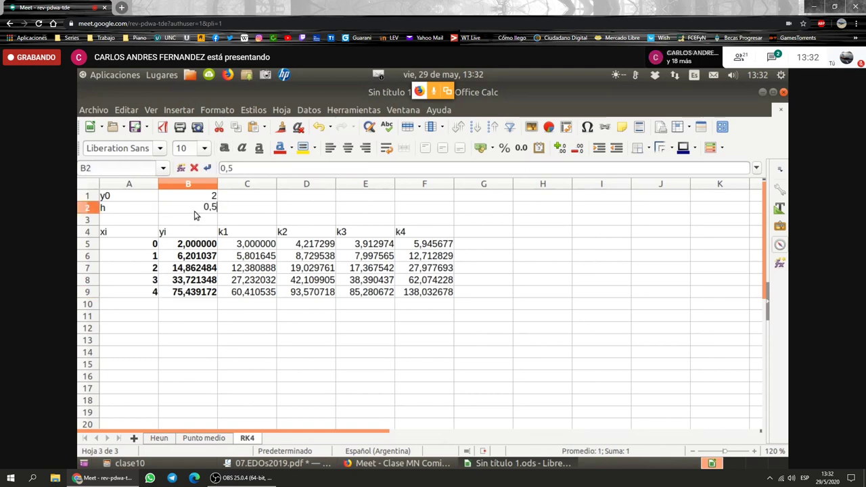
key(Return)
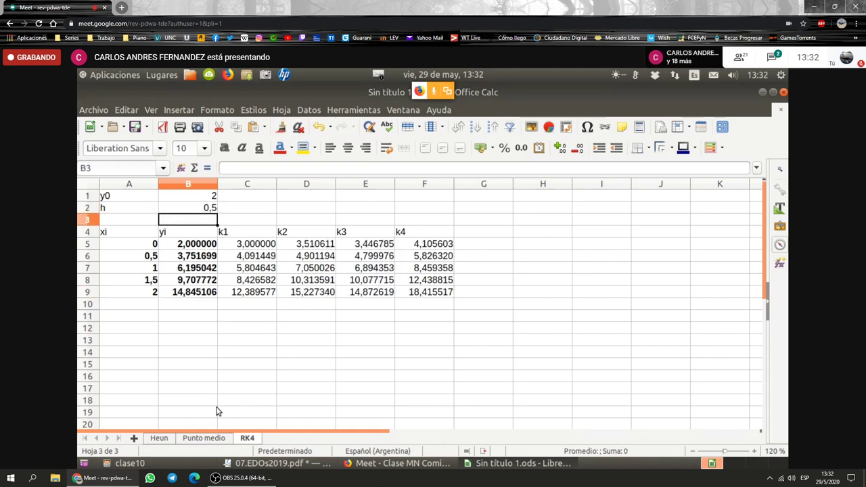
- Compare the yi results for step size 0,5 across the Heun, Punto medio and RK4 sheets and with the exact value in 07.EDOs2019.pdf
click(162, 437)
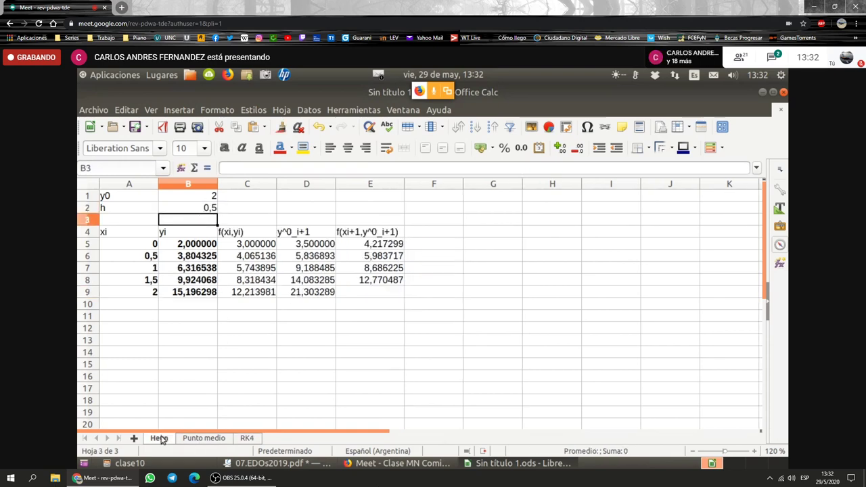
click(206, 439)
click(255, 440)
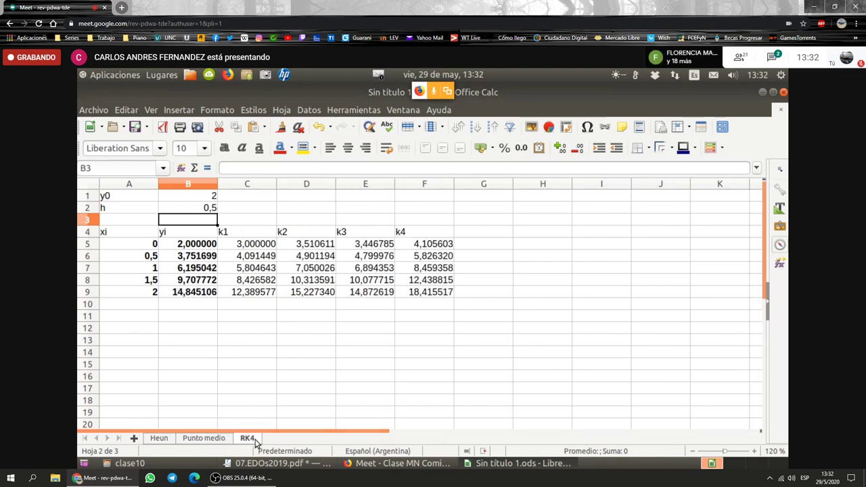
click(218, 439)
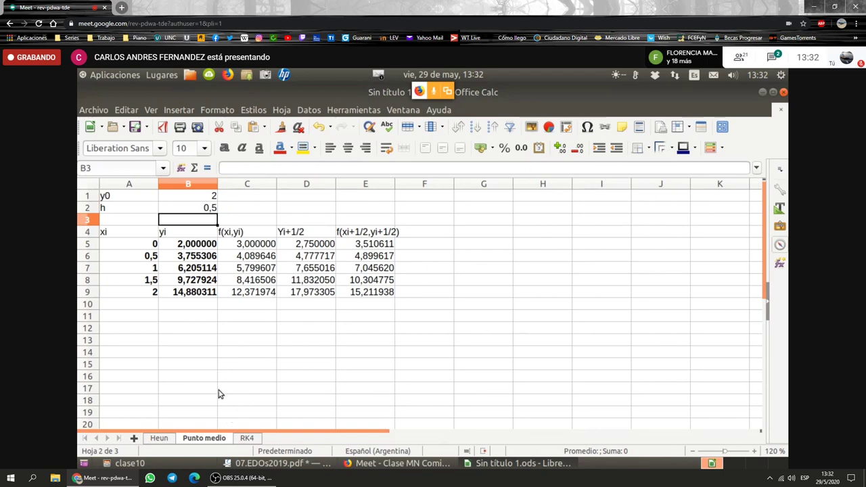
click(246, 439)
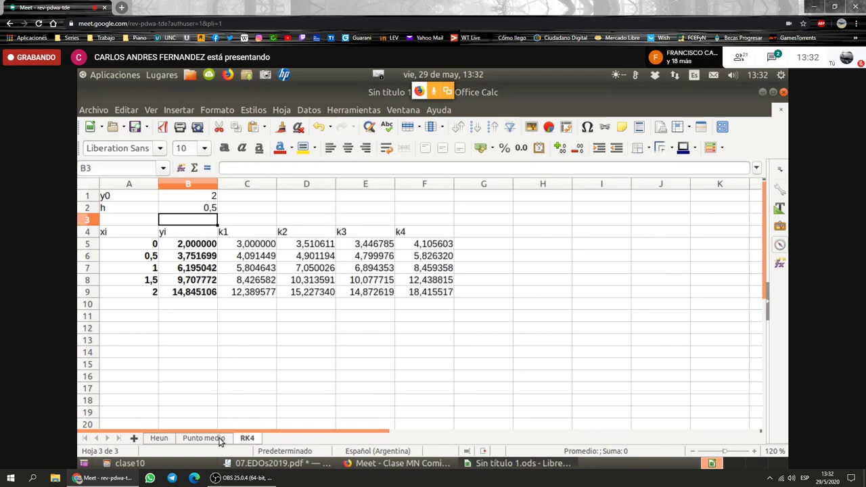
click(220, 440)
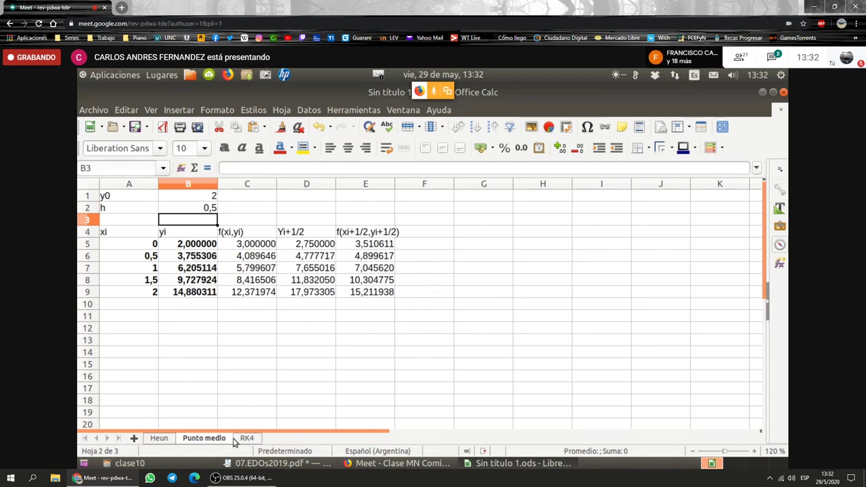
click(247, 439)
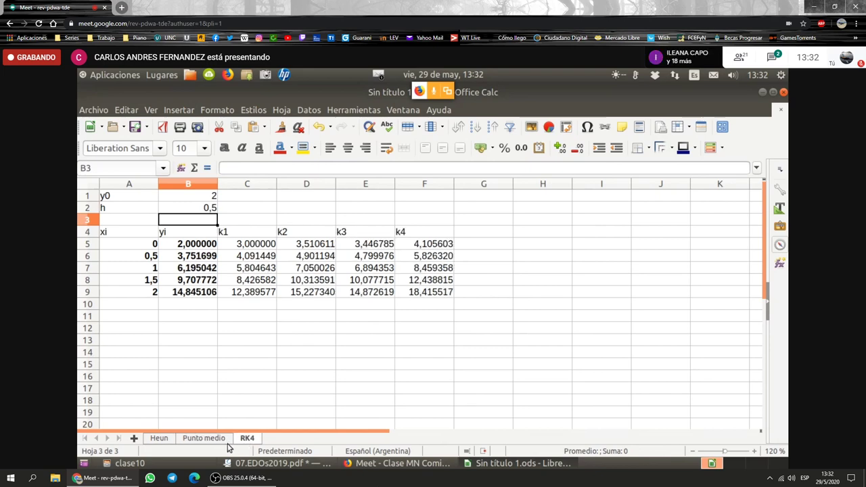
click(216, 440)
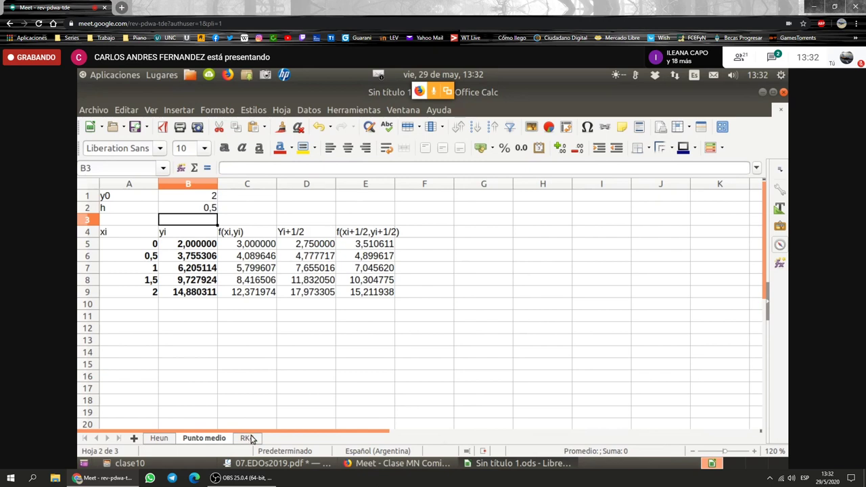
click(247, 438)
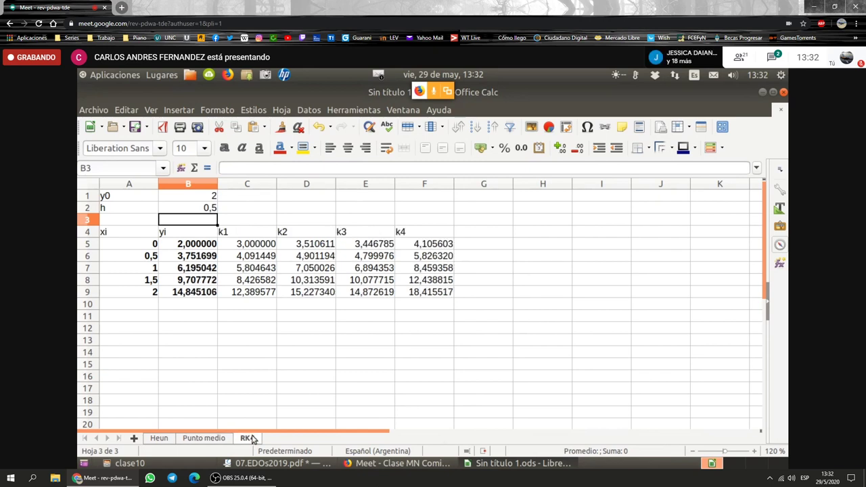
click(306, 464)
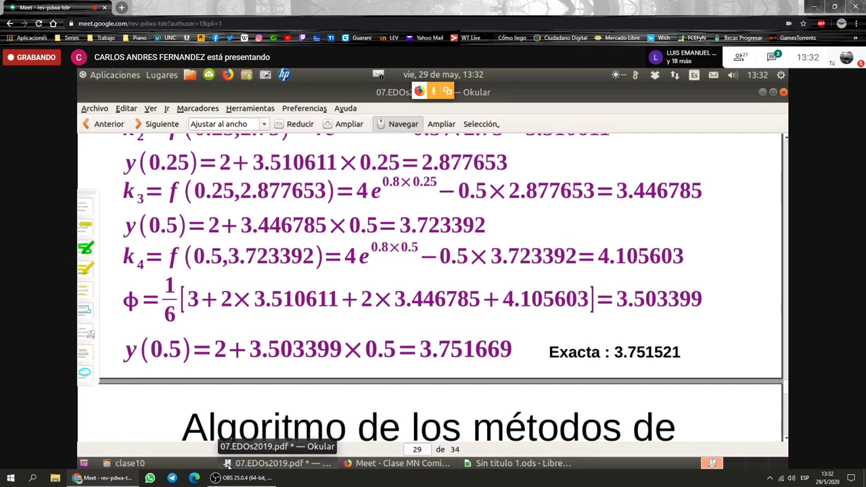
click(509, 462)
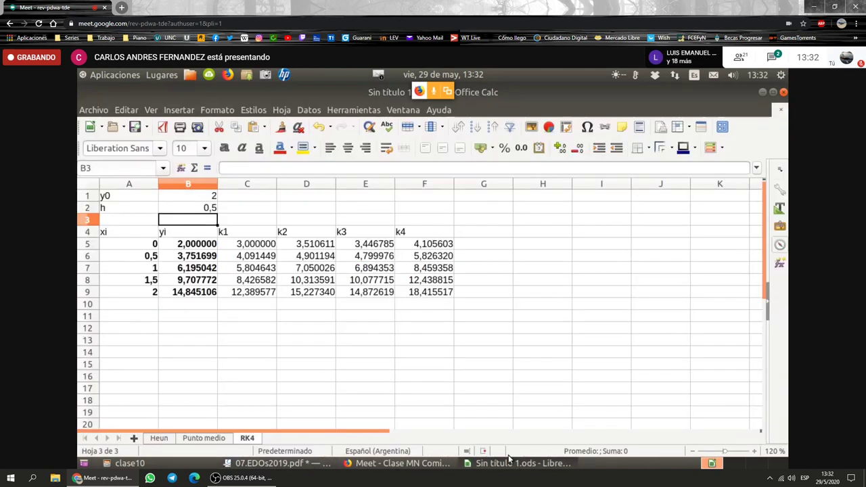
- Add the column heading y_ex in F4 of the Heun sheet
click(159, 439)
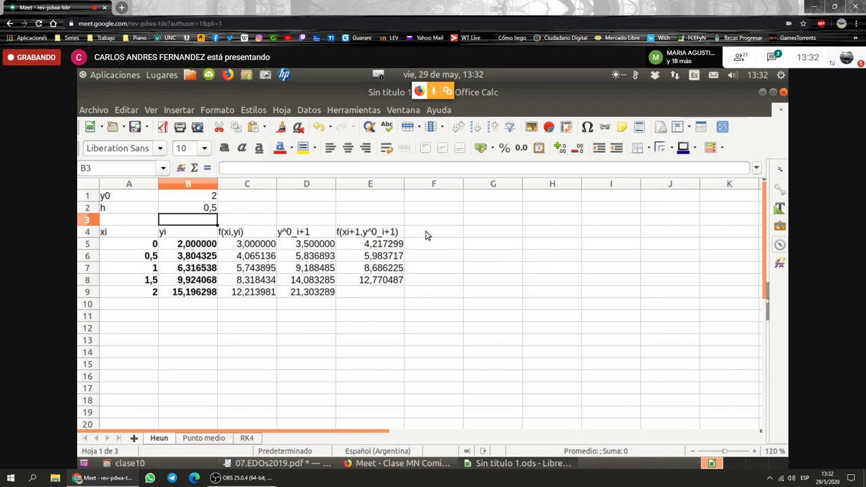
click(427, 234)
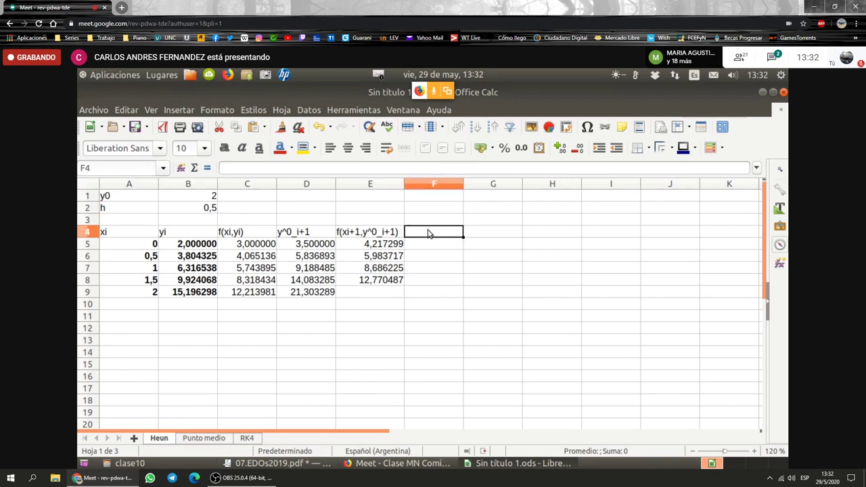
text(y_ex)
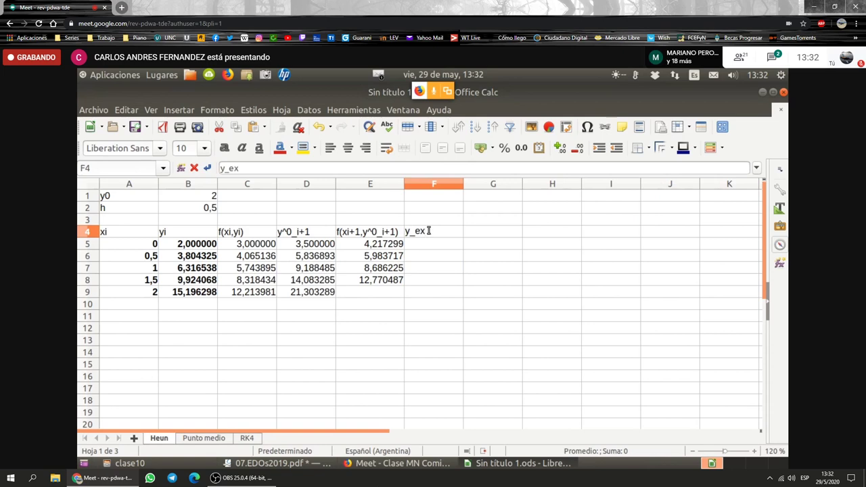
key(Return)
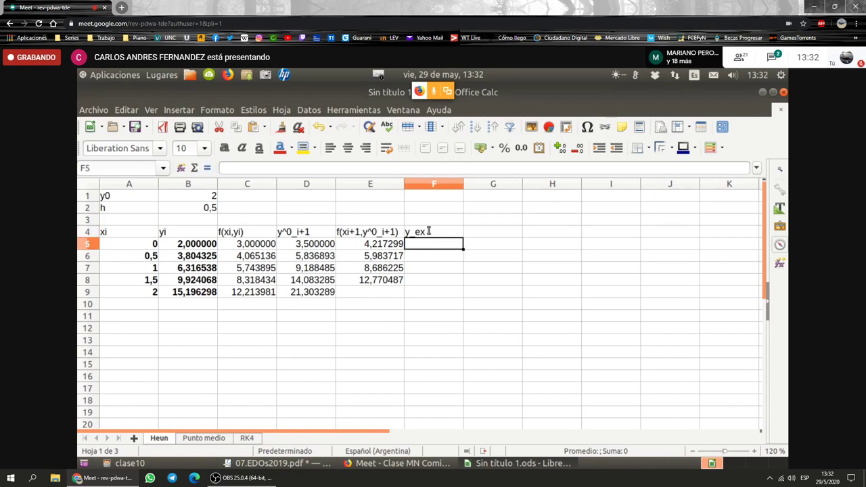
- Look for the exact solution in 07.EDOs2019.pdf, and open 25_5.ods from the clase10 folder
click(283, 463)
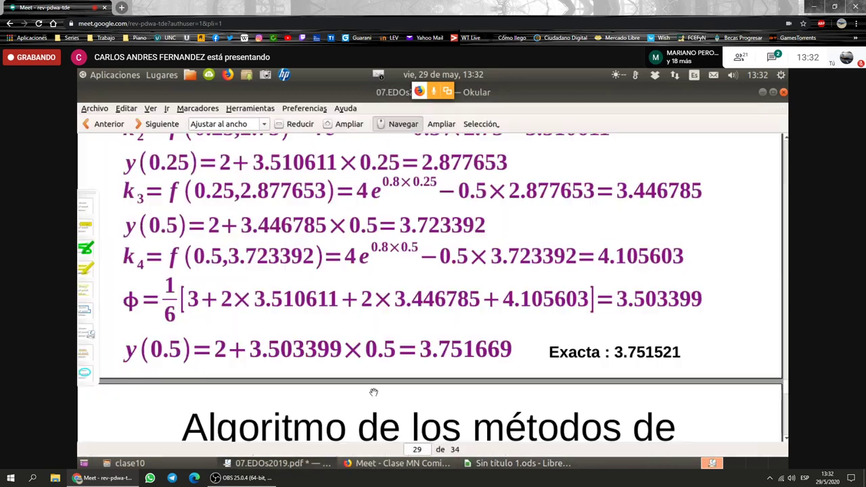
scroll(481, 301, up, 5)
scroll(481, 301, up, 3)
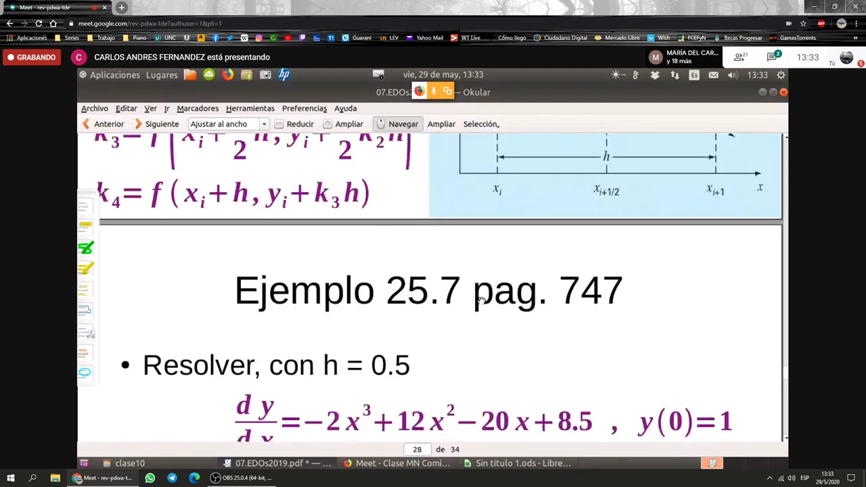
scroll(481, 301, down, 5)
scroll(480, 301, down, 10)
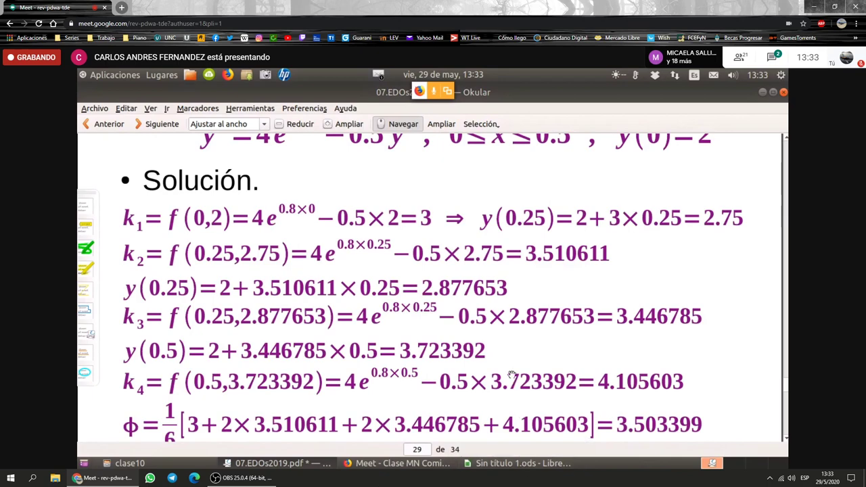
click(130, 463)
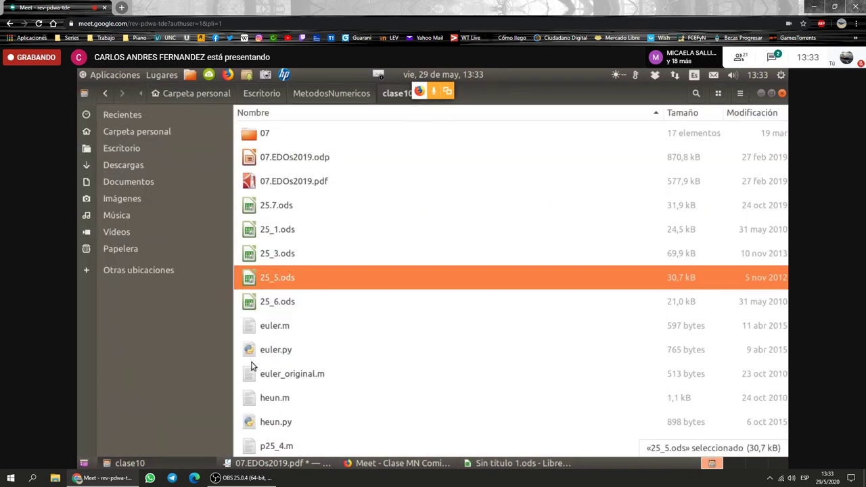
key(Return)
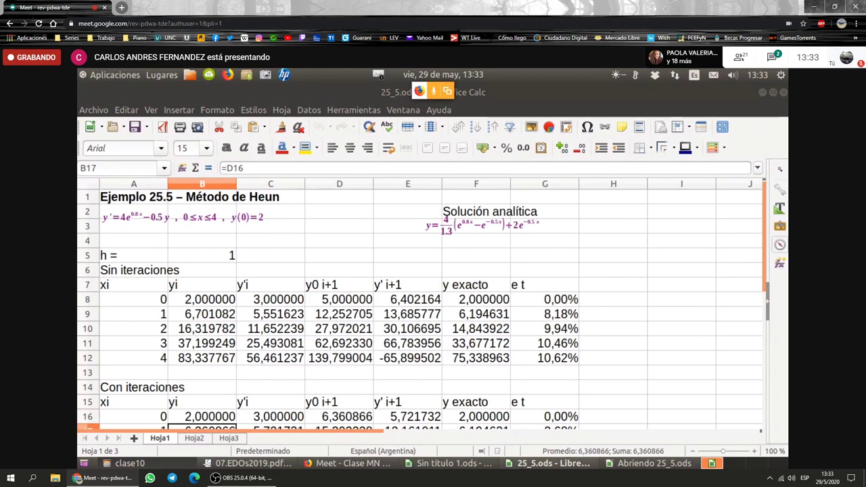
key(alt+Tab)
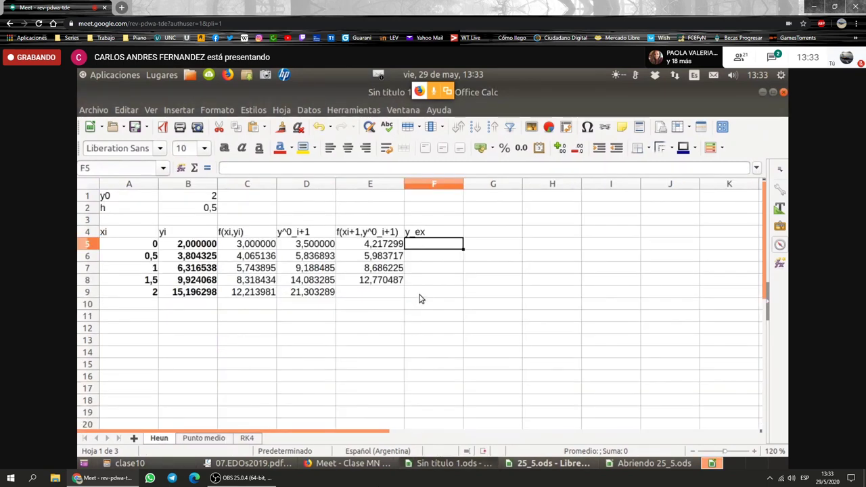
text(=4)
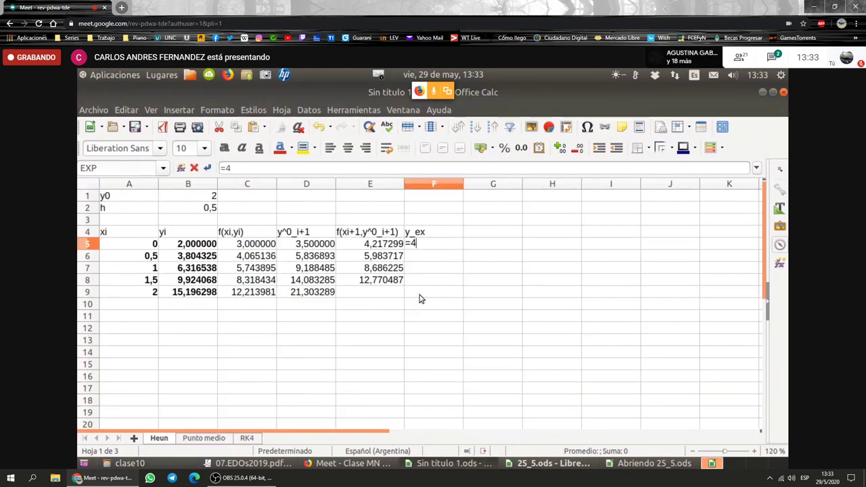
text(/1,3*)
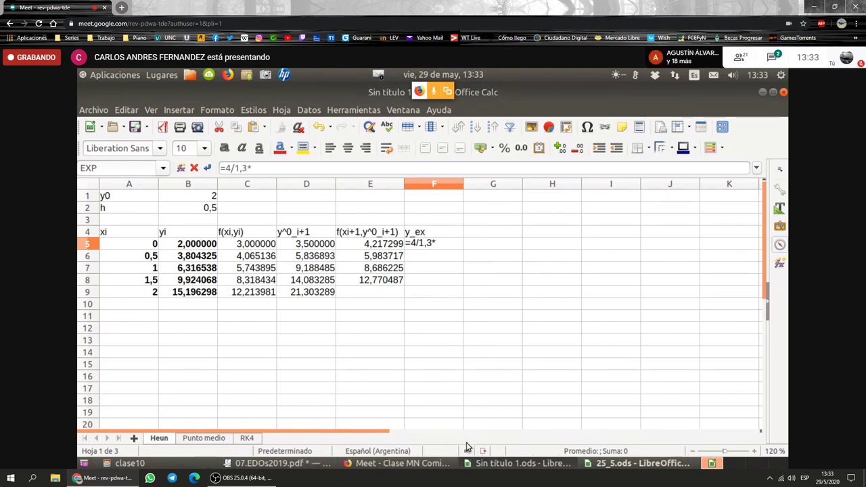
click(601, 463)
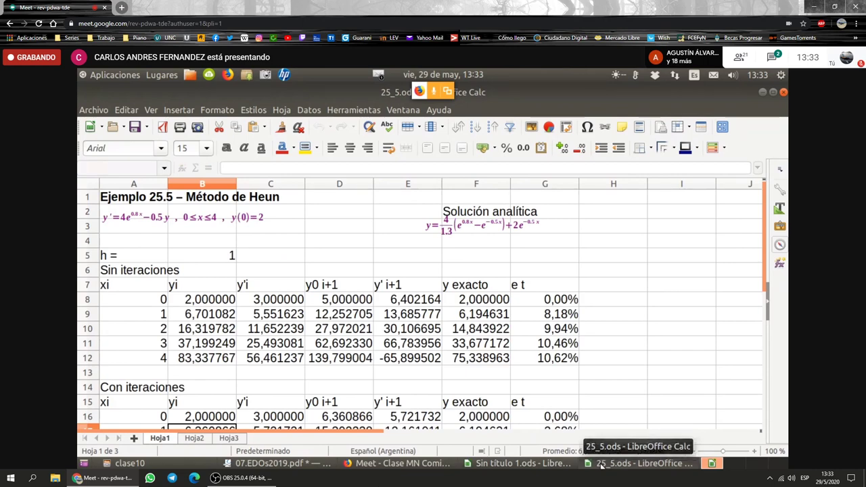
click(601, 464)
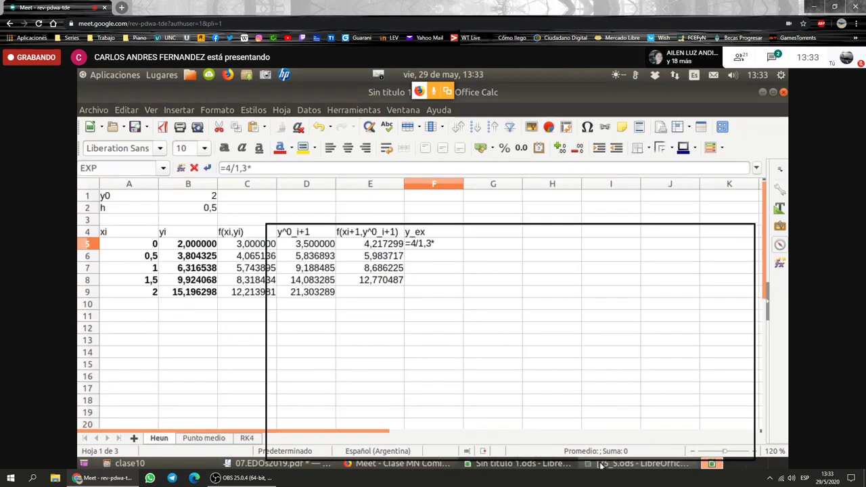
click(612, 464)
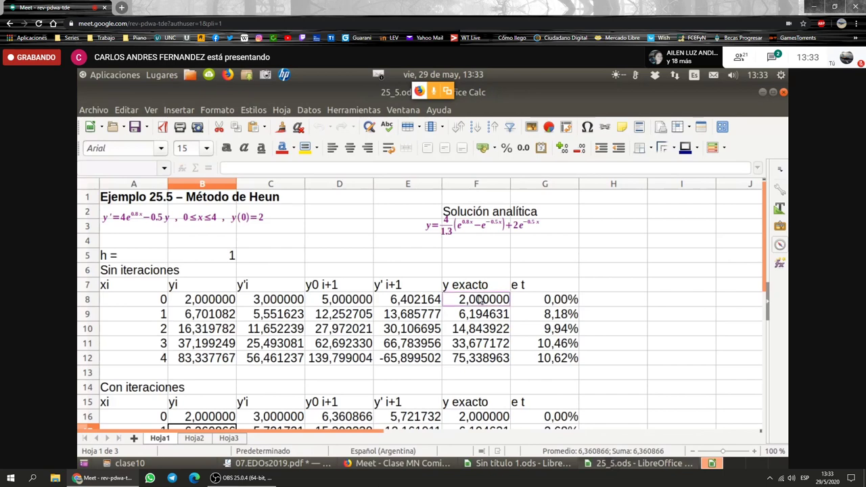
key(alt+Tab)
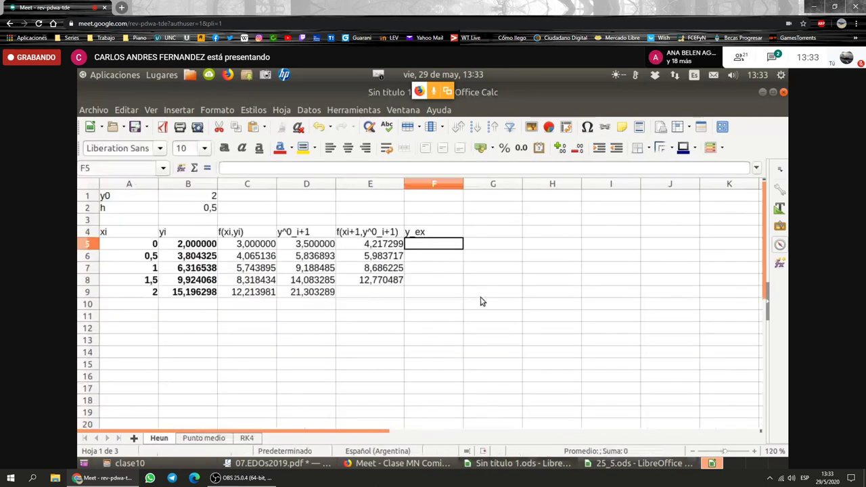
click(524, 463)
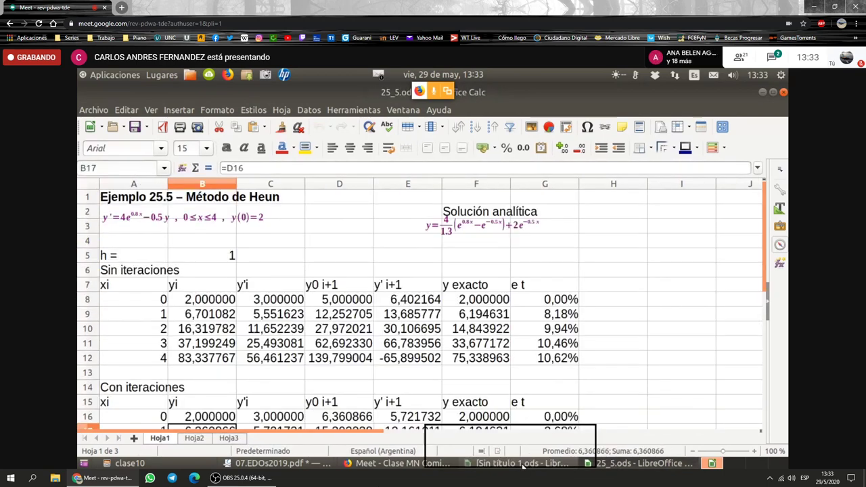
- Copy the y exacto formula from F8 of 25_5.ods into F5 of the Heun sheet in Sin título 1.ods
click(481, 305)
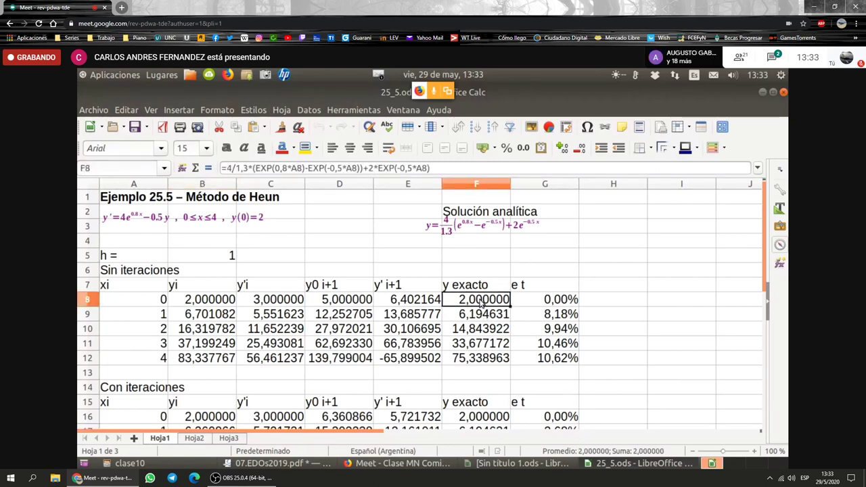
double_click(481, 304)
key(Escape)
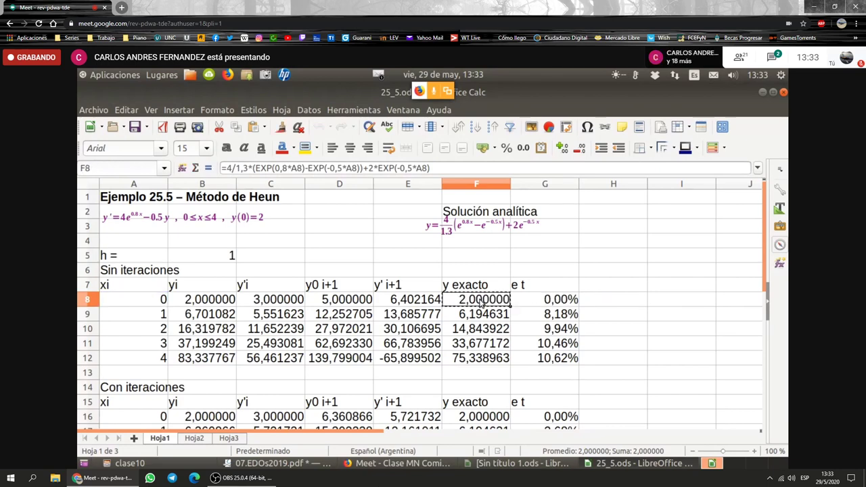
click(517, 463)
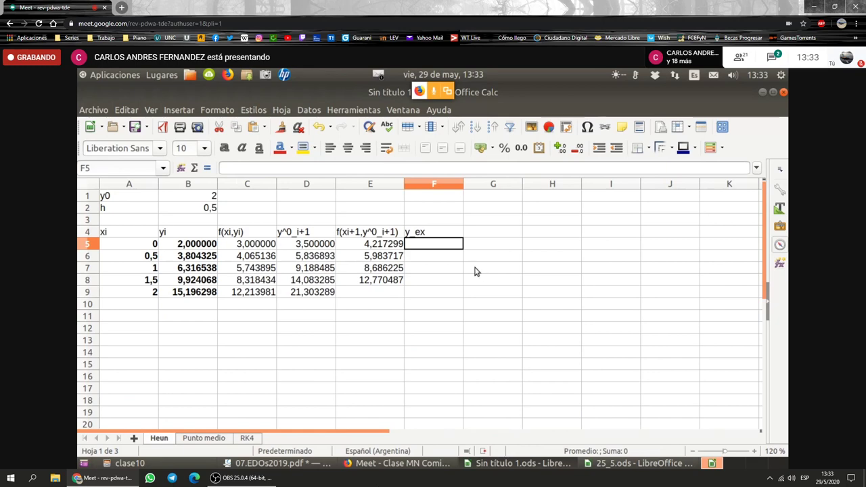
text(=4/1,3*(EXP(0,8*A5)-EXP(-0,5*A5))+2*EXP(-0,5*A5))
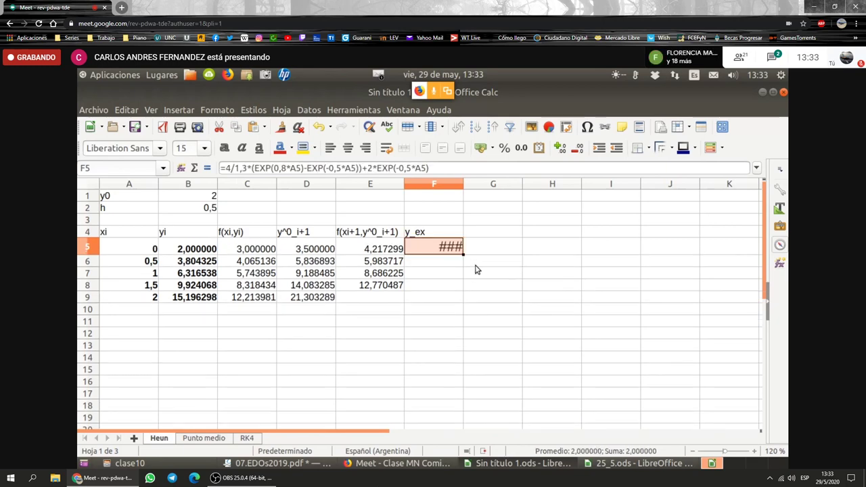
- Check the cell references of the formula in F5 and fit the width of column F to its content
key(F2)
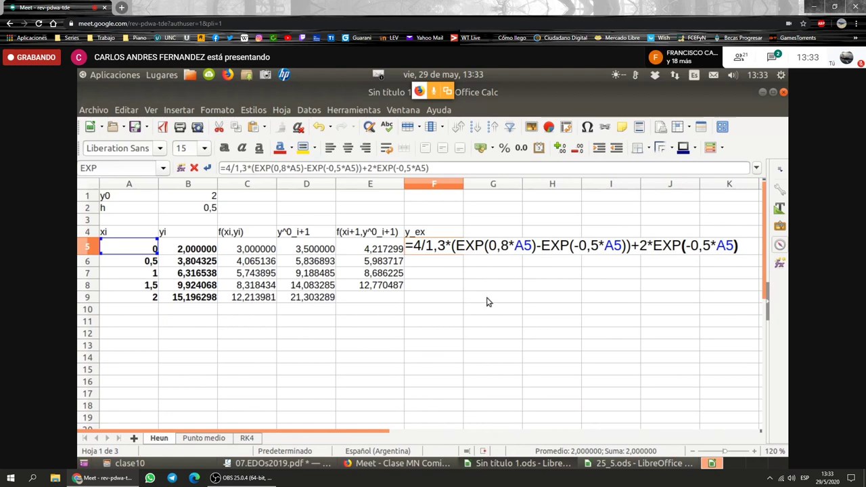
click(476, 332)
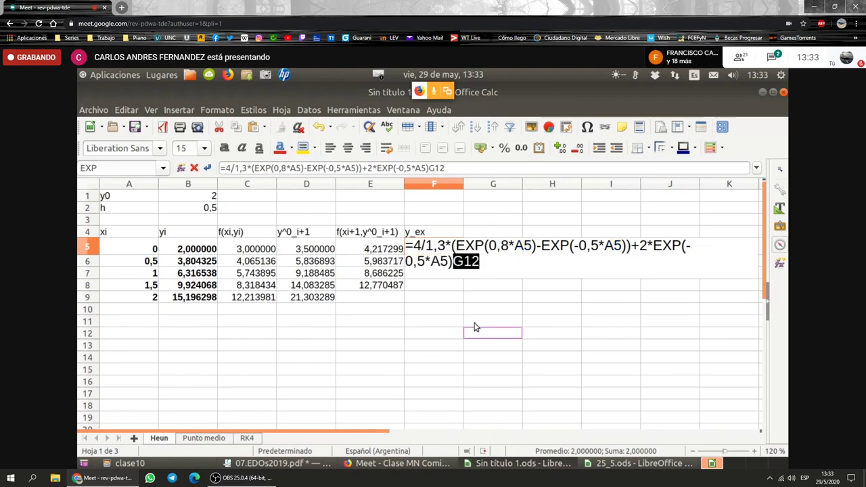
key(Escape)
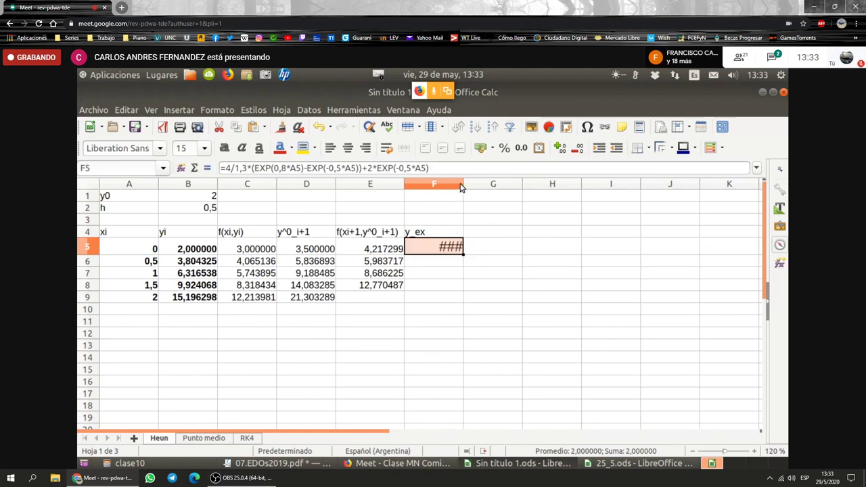
double_click(463, 185)
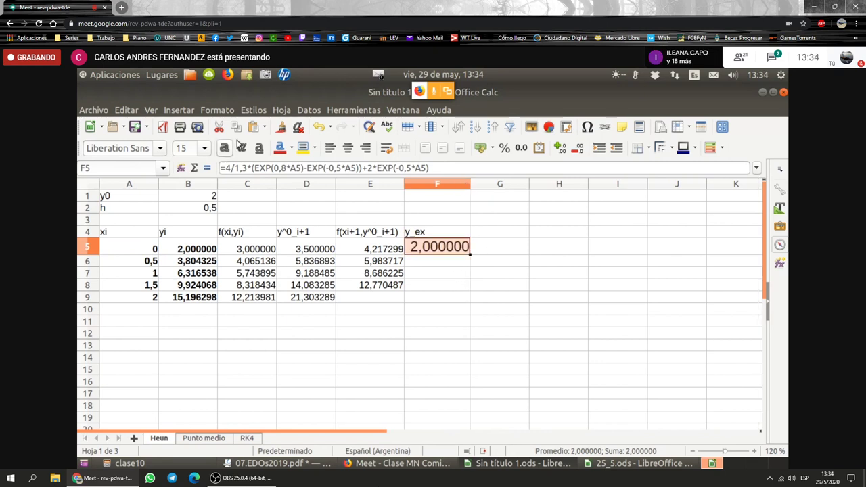
- Set the font size of the y_ex value in F5 to 10,5
click(205, 148)
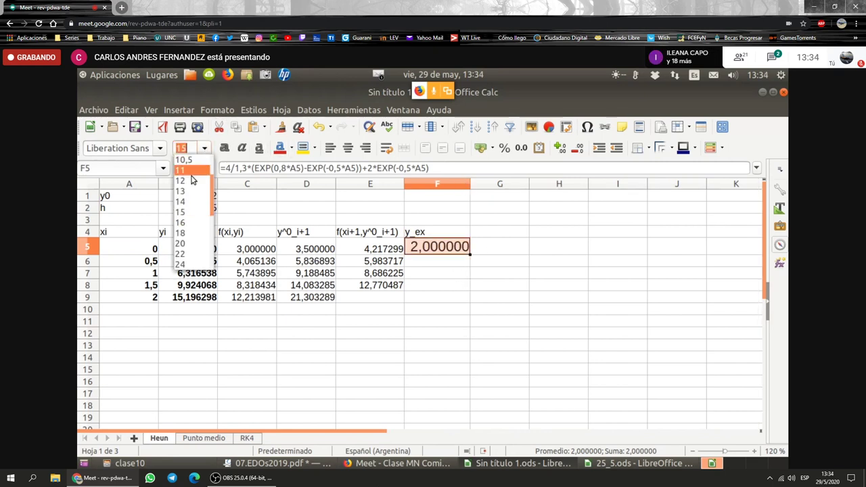
click(192, 212)
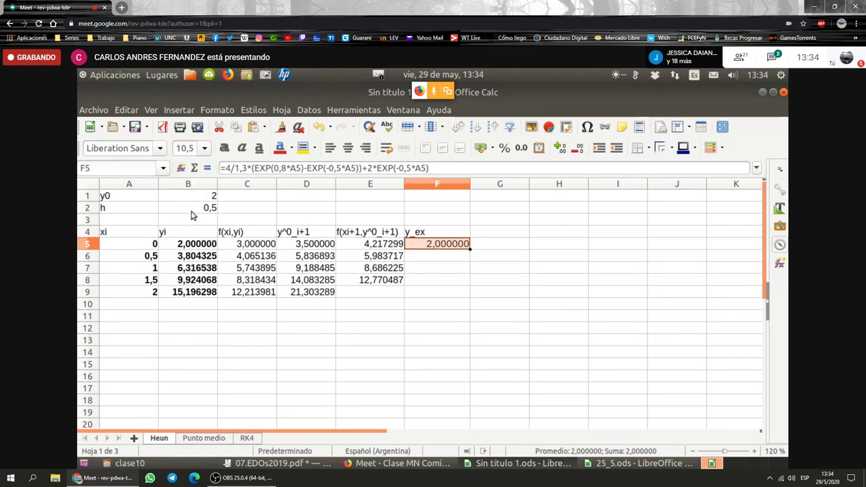
click(462, 321)
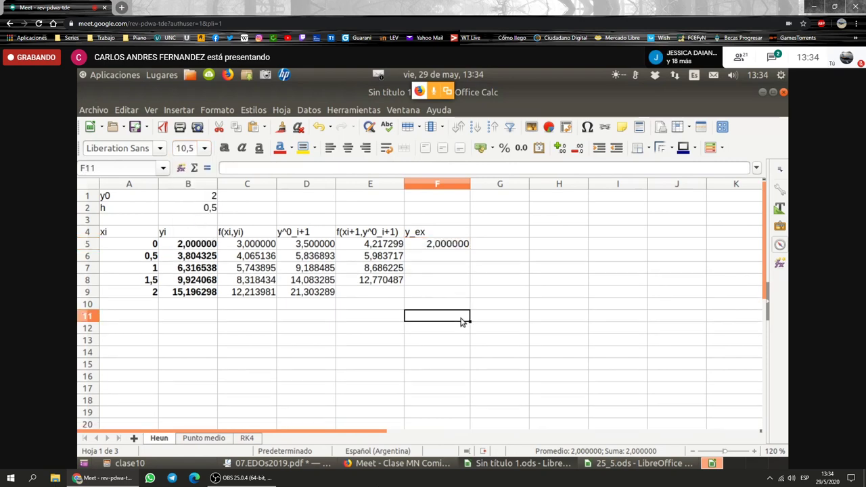
- Fill the y_ex formula from F5 down to F9 and check the cell references in F5
click(451, 247)
drag(469, 248, 463, 291)
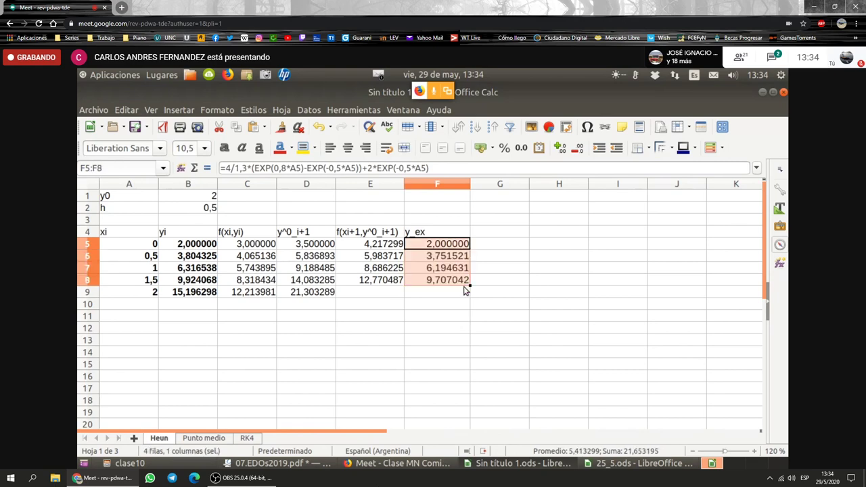
click(472, 284)
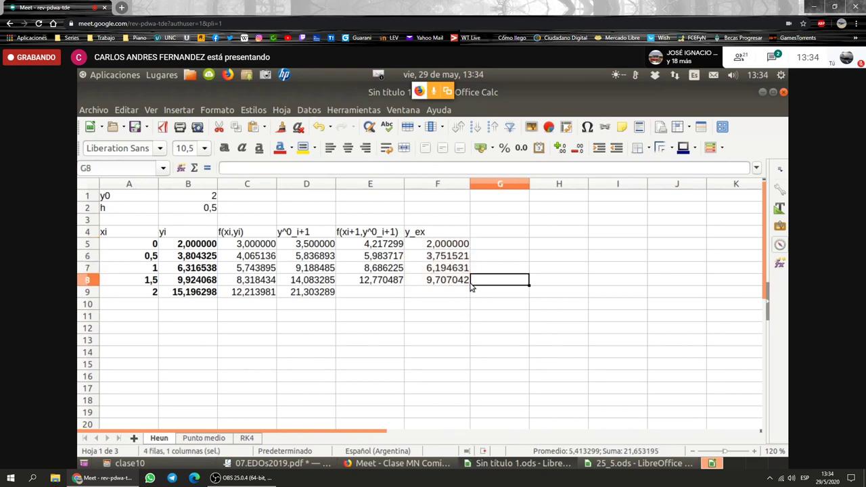
key(Left)
drag(469, 291, 466, 298)
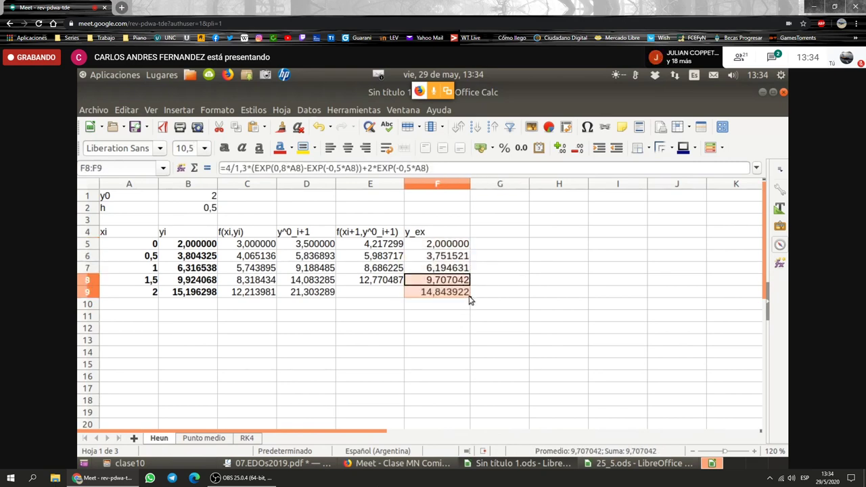
click(463, 296)
click(452, 247)
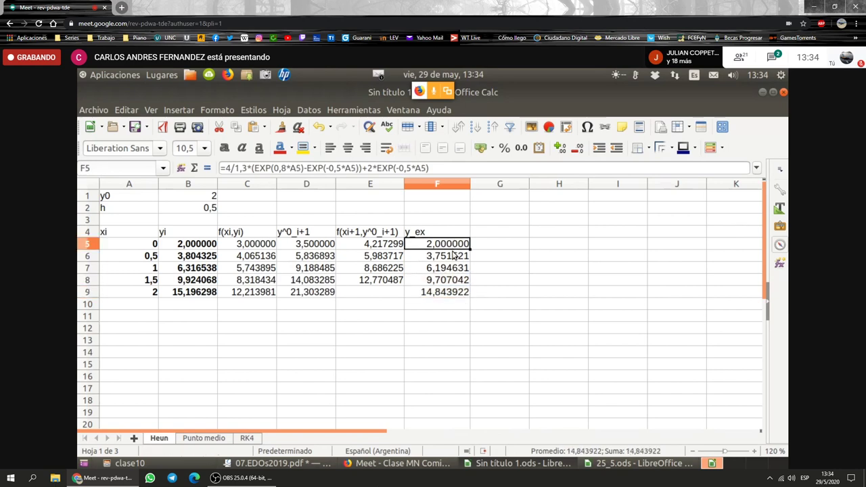
key(F2)
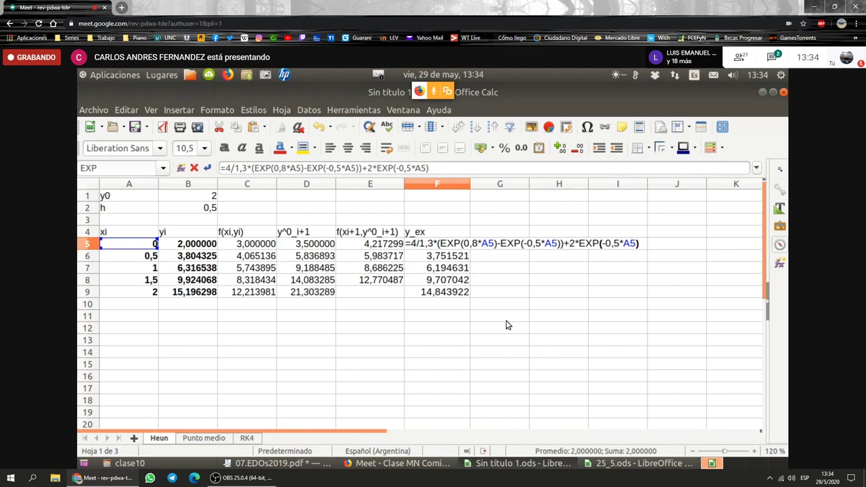
key(Escape)
- Add the column heading e_t in G4 of the Heun sheet
click(497, 236)
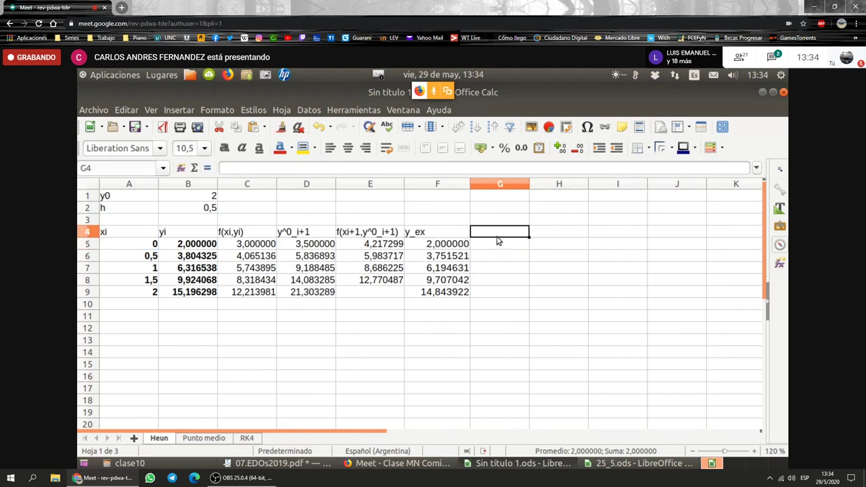
text(e_t()
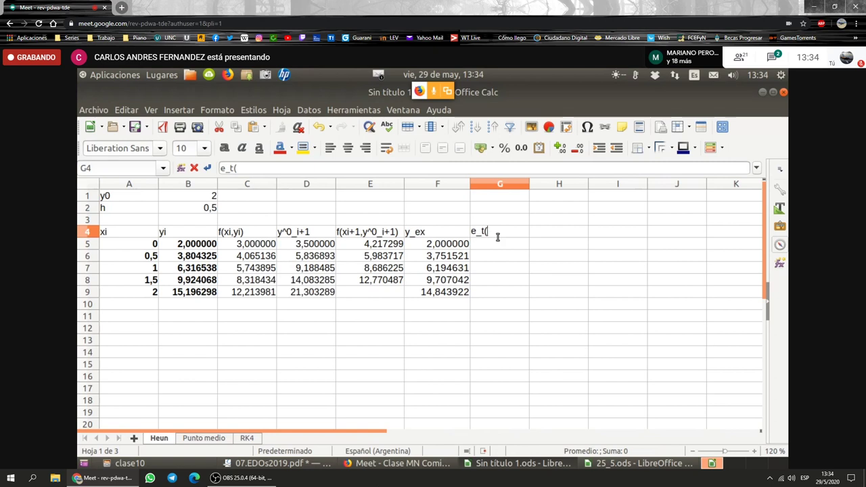
key(BackSpace)
key(Return)
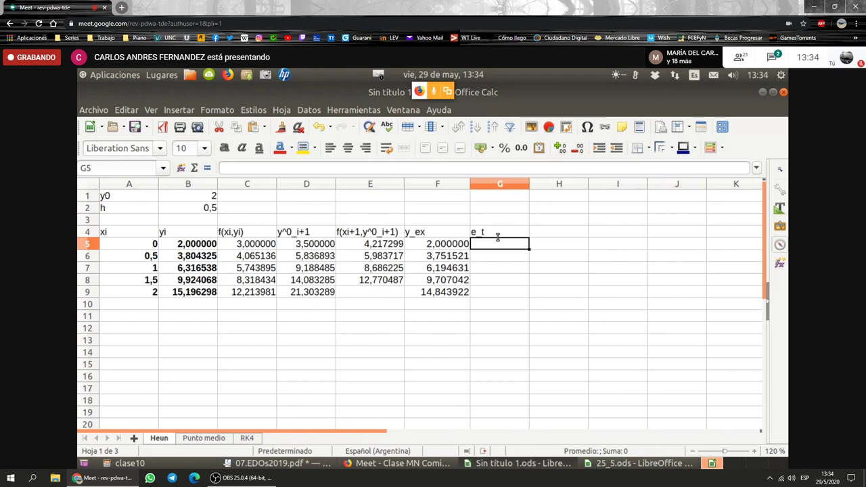
- Enter the relative error formula =ABS((F5-B5)/F5) in G5
text(=abs)
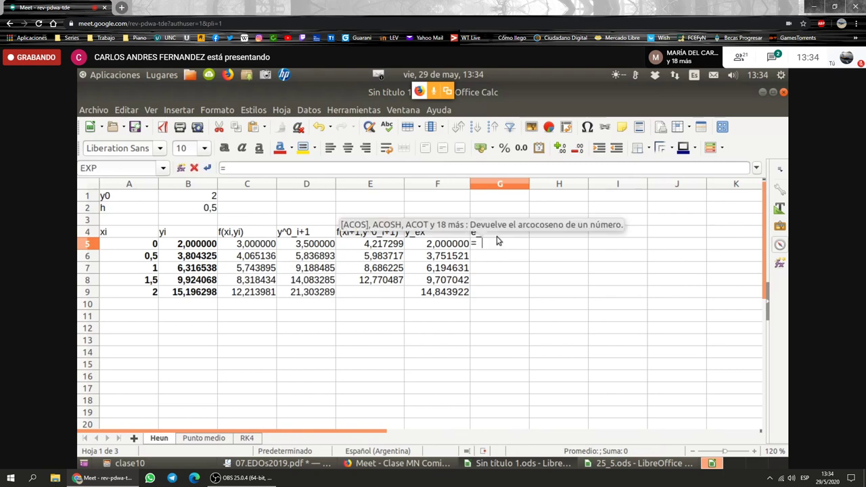
text((()
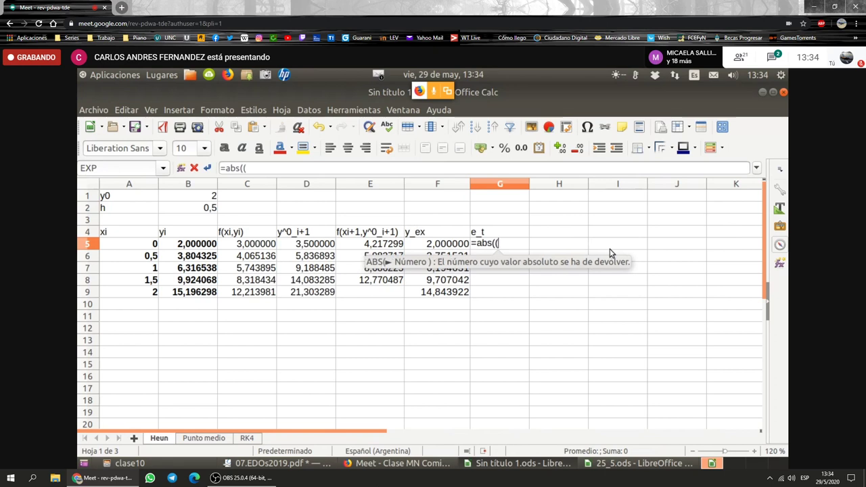
click(449, 246)
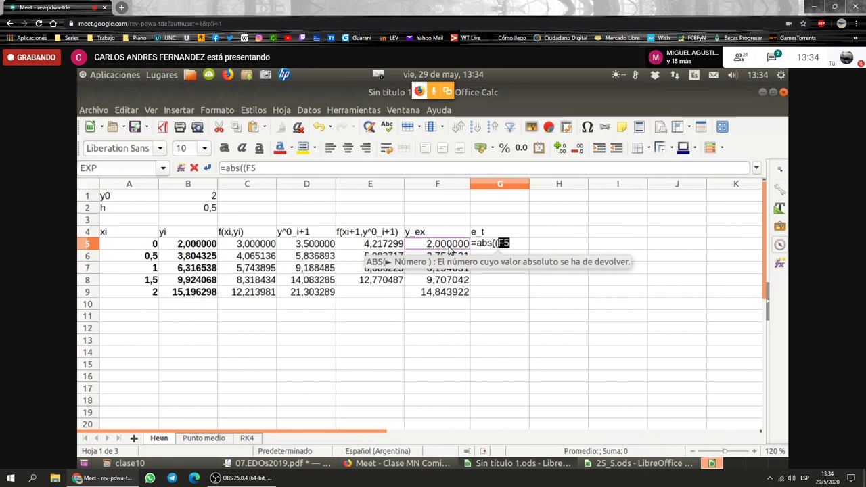
text(-)
click(194, 246)
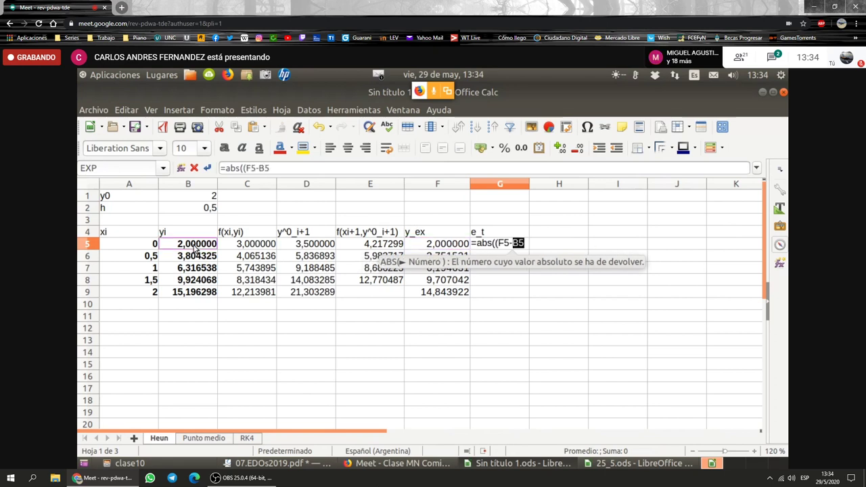
text()/)
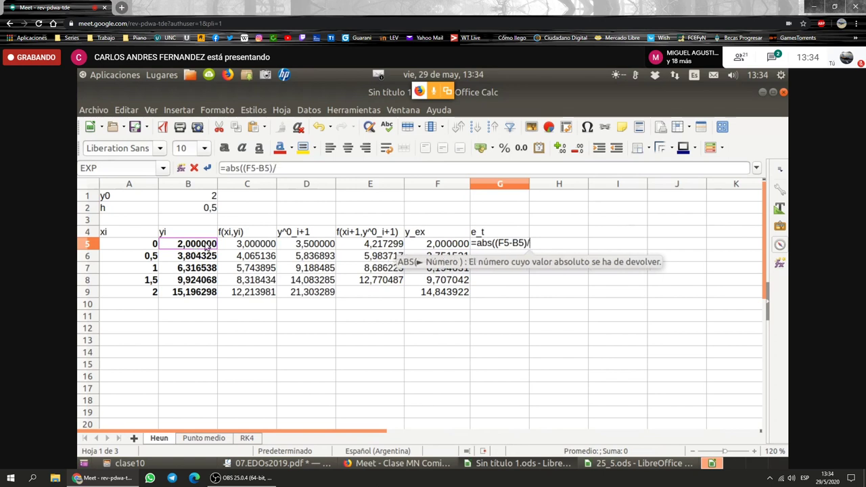
click(454, 247)
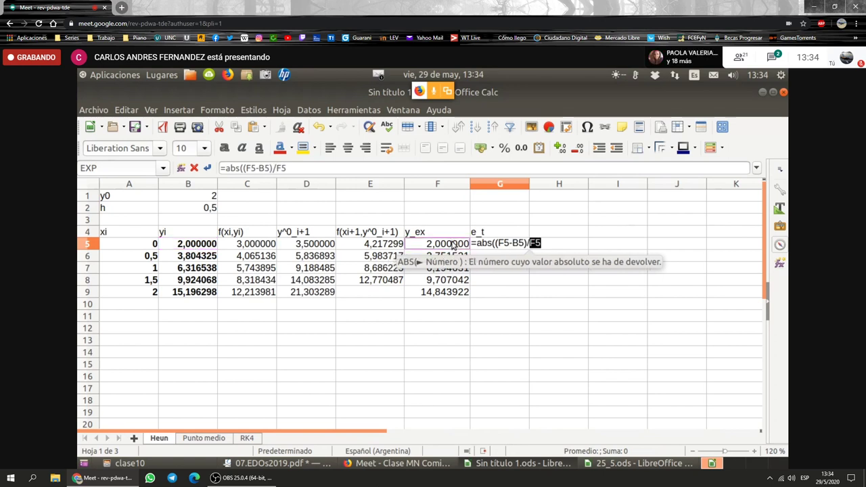
text())
key(Return)
- Fill the error formula from G5 down to G9 and format these cells as percentages
click(491, 245)
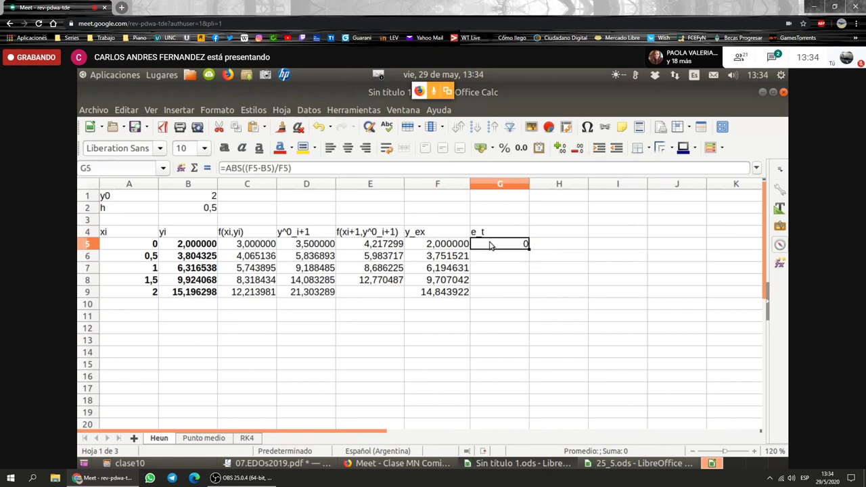
drag(529, 249, 523, 303)
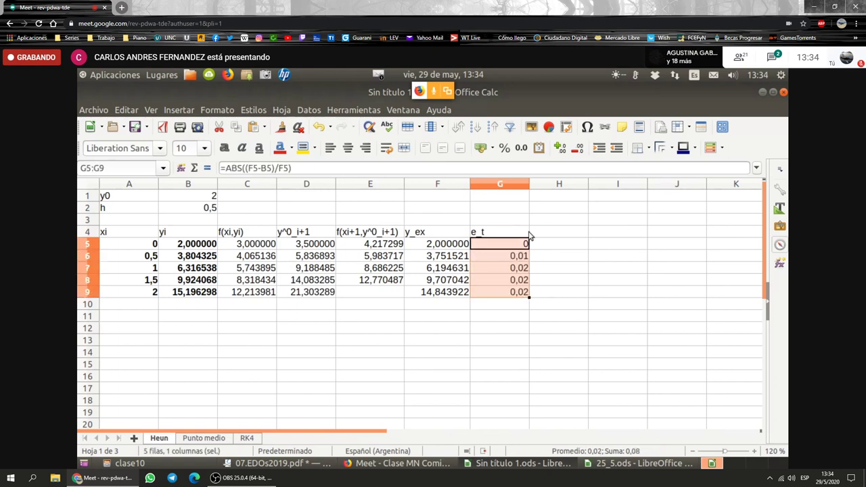
click(504, 148)
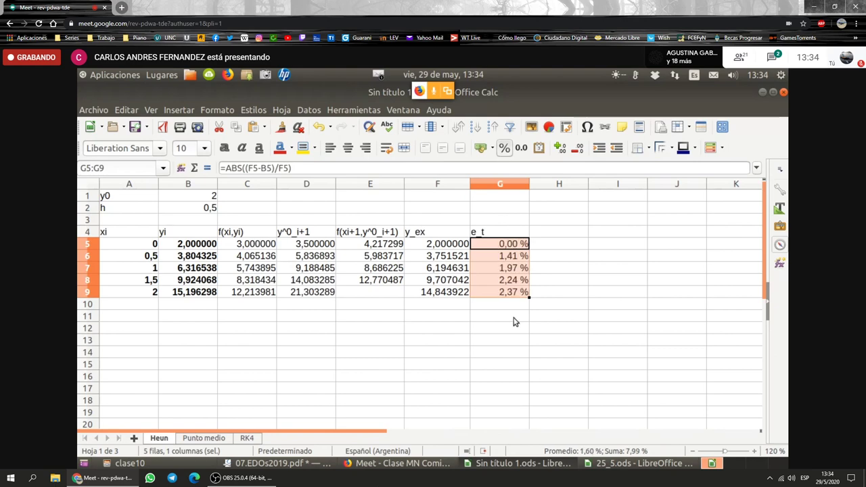
click(506, 329)
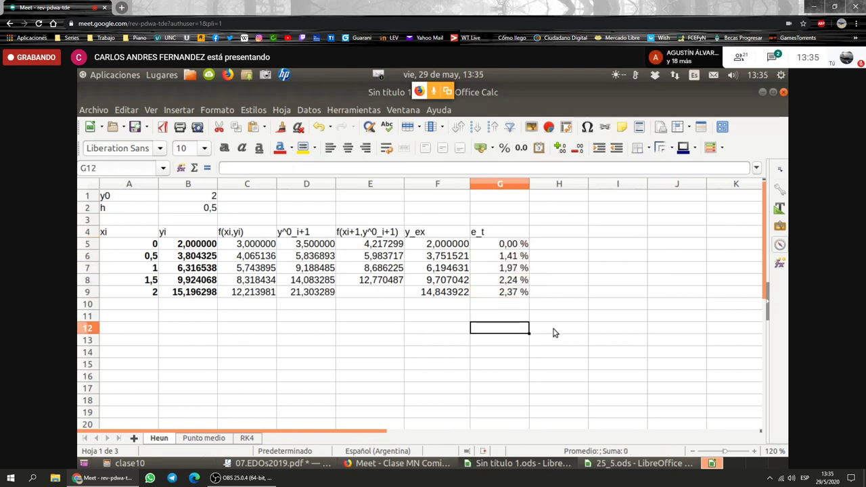
- Copy the block F4:G9 of the Heun sheet to F4 of the Punto medio sheet, widening column E to fit its heading
drag(438, 234, 499, 295)
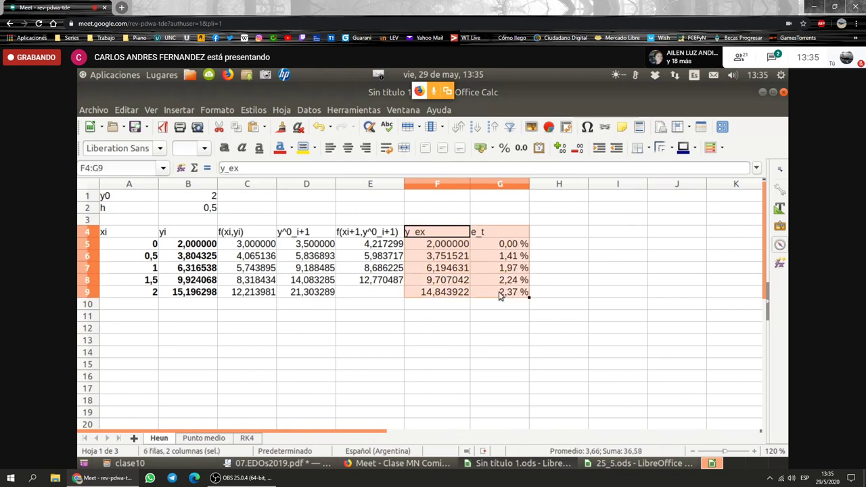
key(ctrl+c)
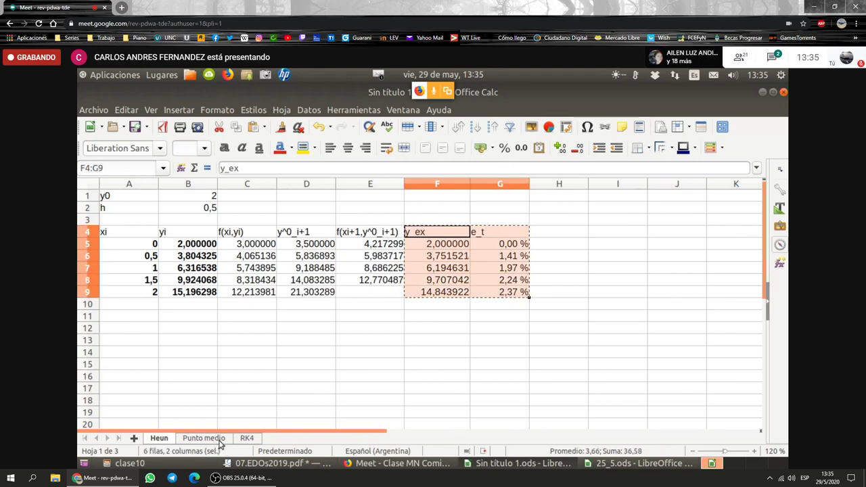
click(217, 439)
click(418, 237)
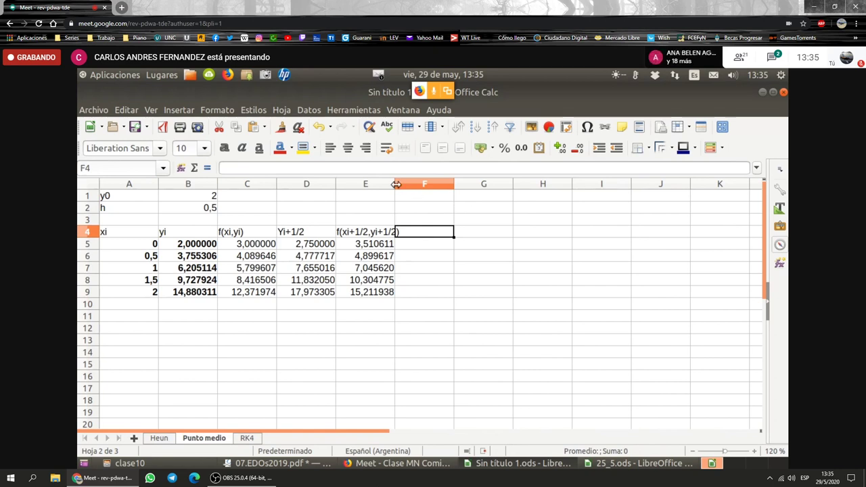
drag(394, 183, 405, 183)
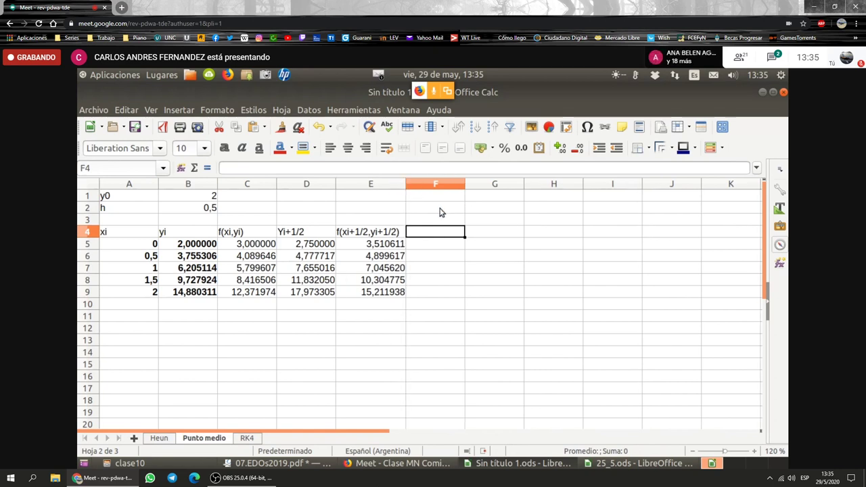
key(ctrl+v)
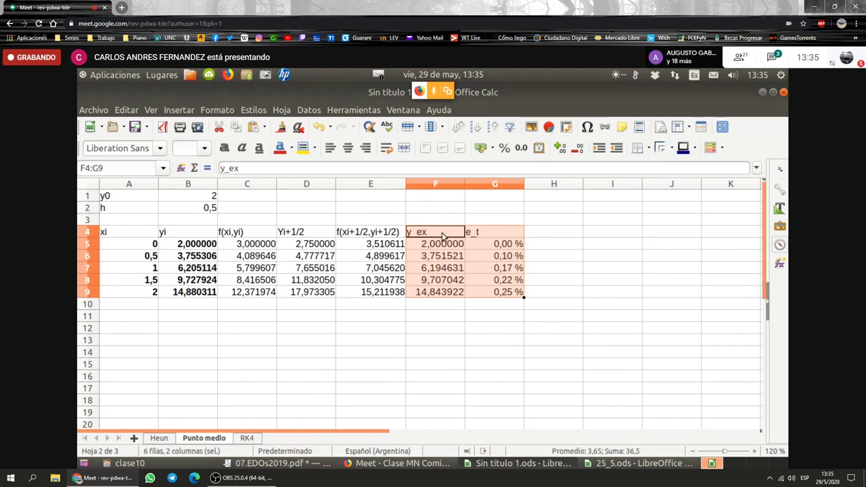
- Check the cell references of the pasted formulas in F5, F7 and G7 of the Punto medio sheet
double_click(447, 247)
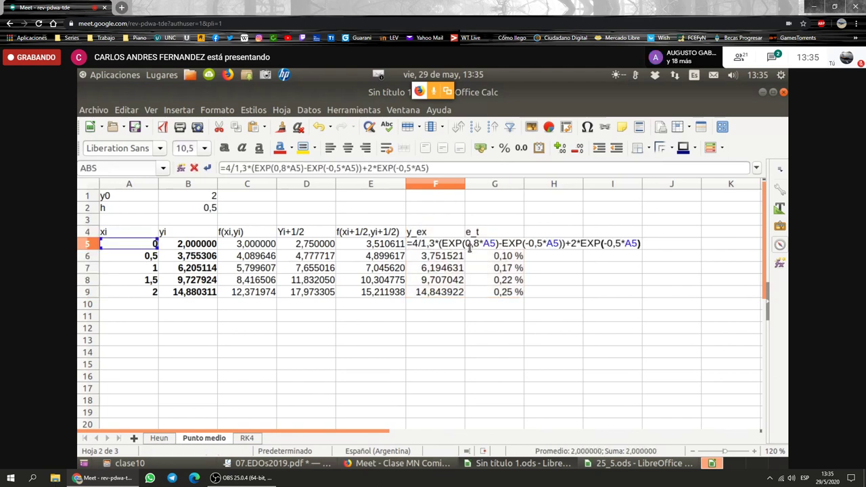
click(461, 269)
key(Escape)
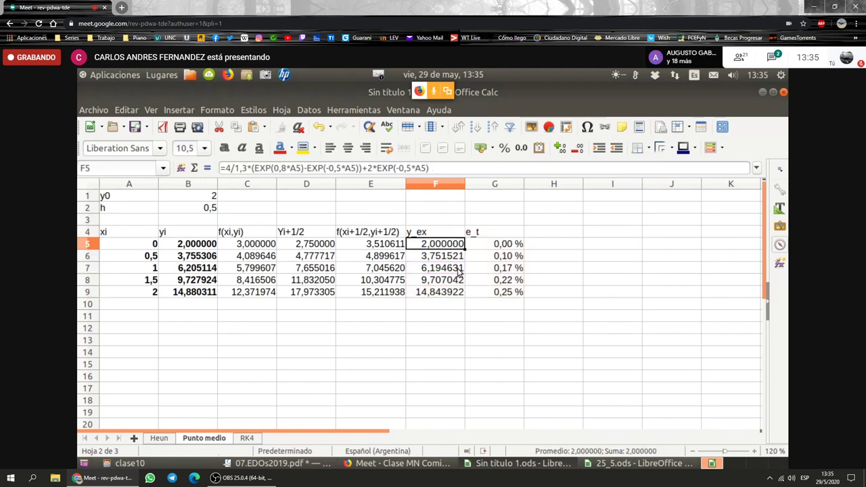
click(460, 271)
double_click(480, 267)
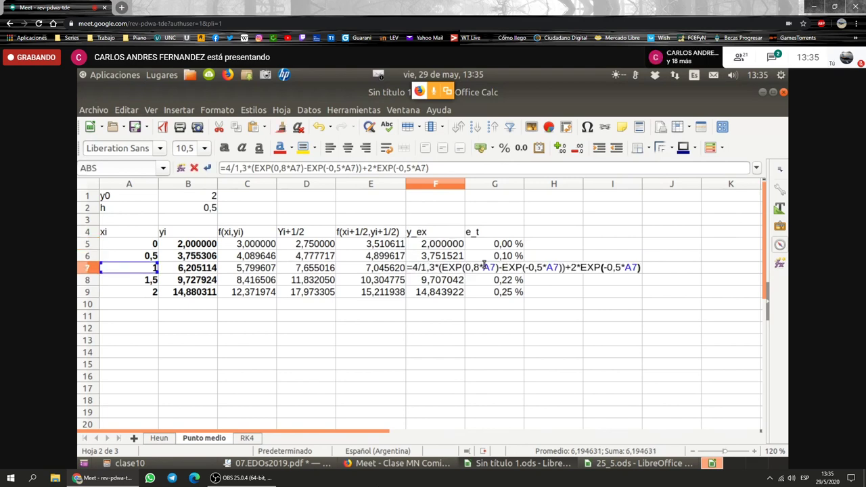
key(Escape)
click(514, 268)
double_click(515, 267)
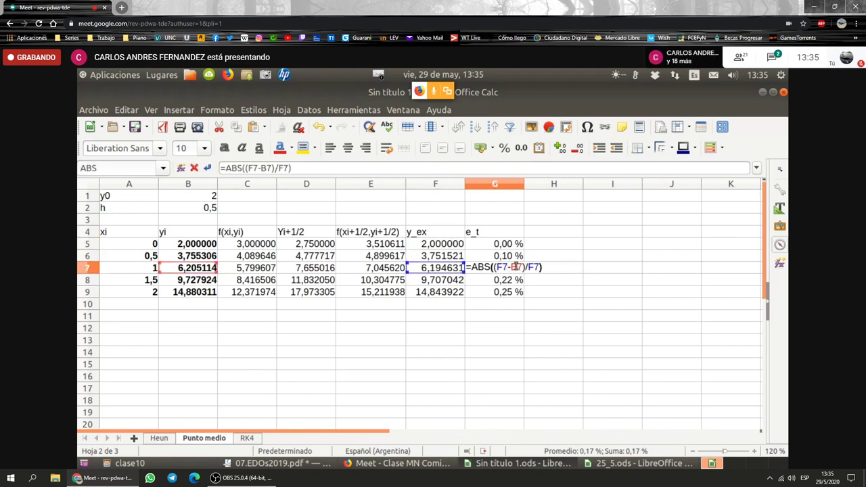
key(Escape)
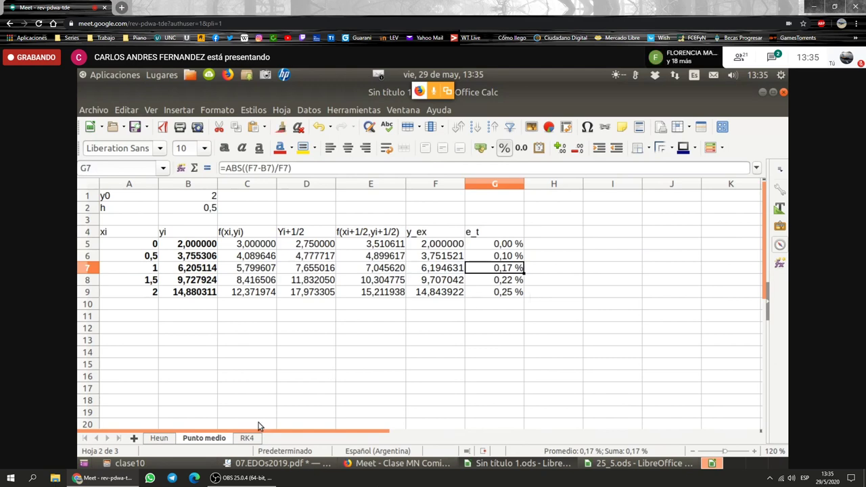
- Paste the copied y_ex and e_t columns at G4 of the RK4 sheet
click(247, 438)
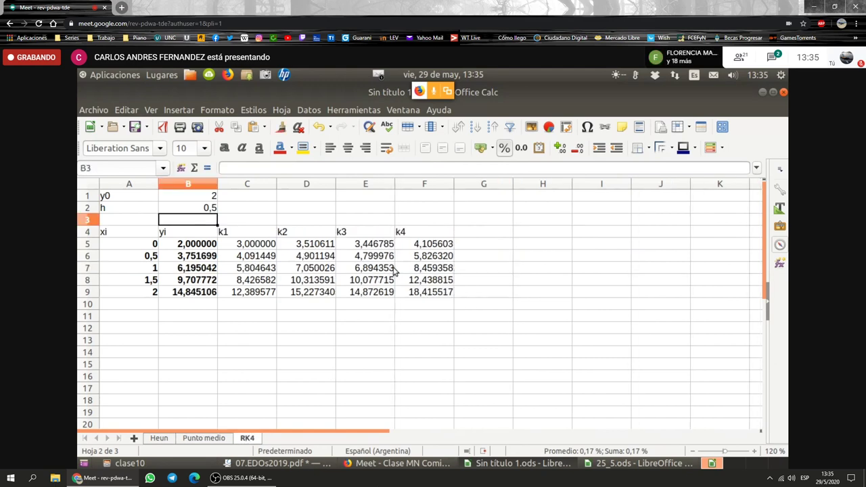
click(483, 233)
key(ctrl+v)
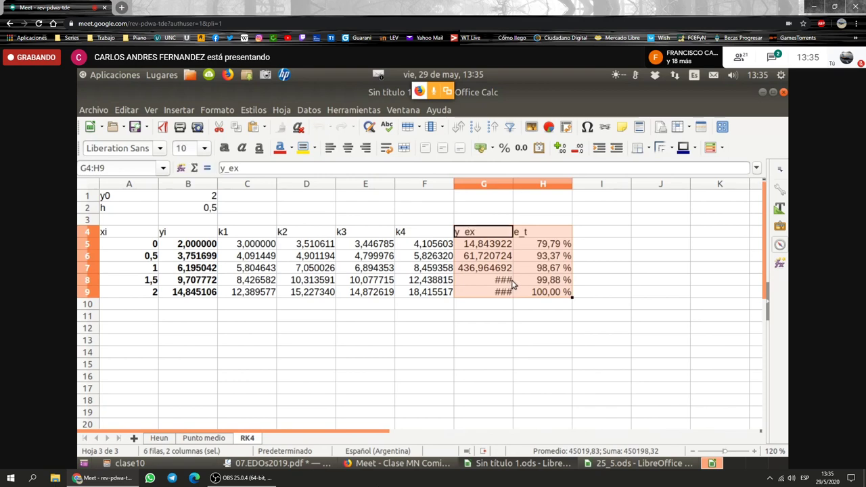
click(492, 248)
double_click(491, 248)
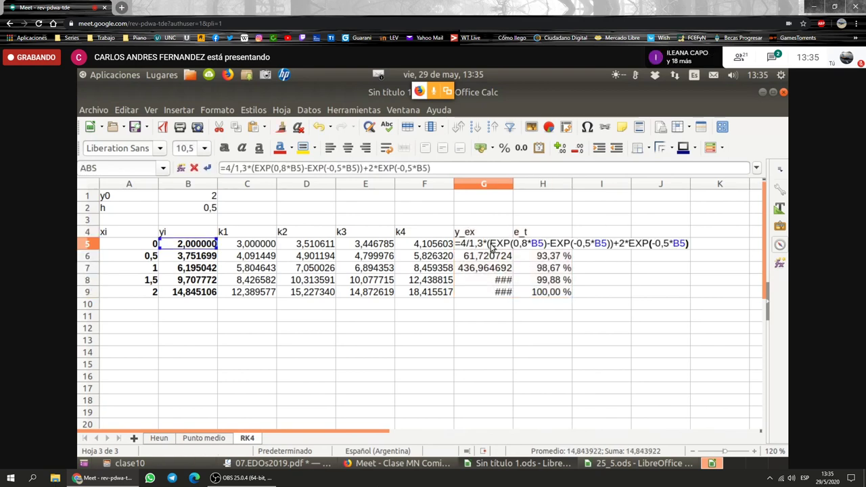
click(151, 244)
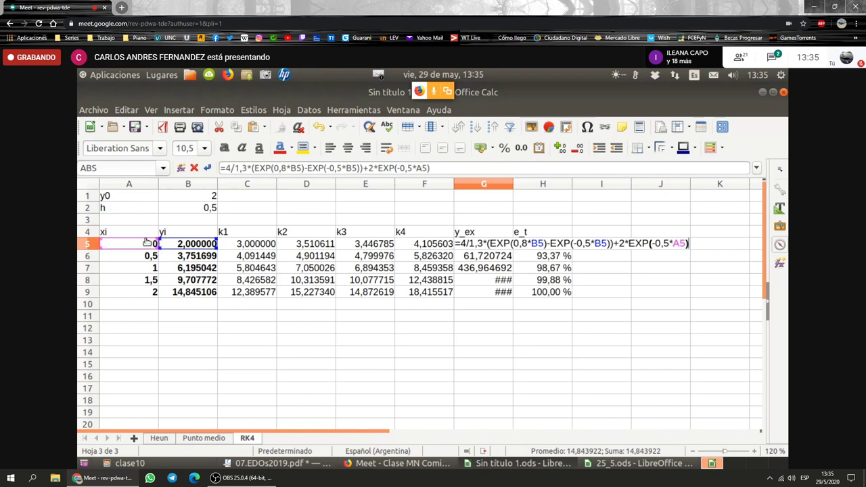
key(Escape)
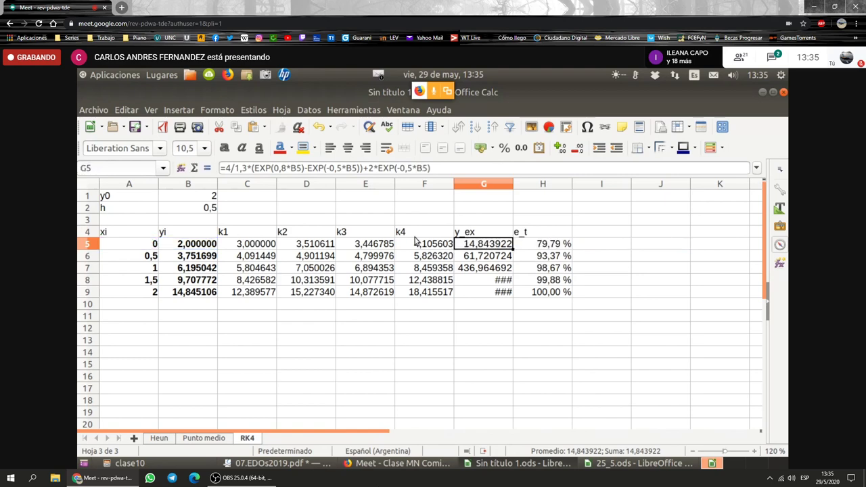
- Point every x reference in the G5 exact-solution formula to A5 and fill it down to G9
double_click(472, 249)
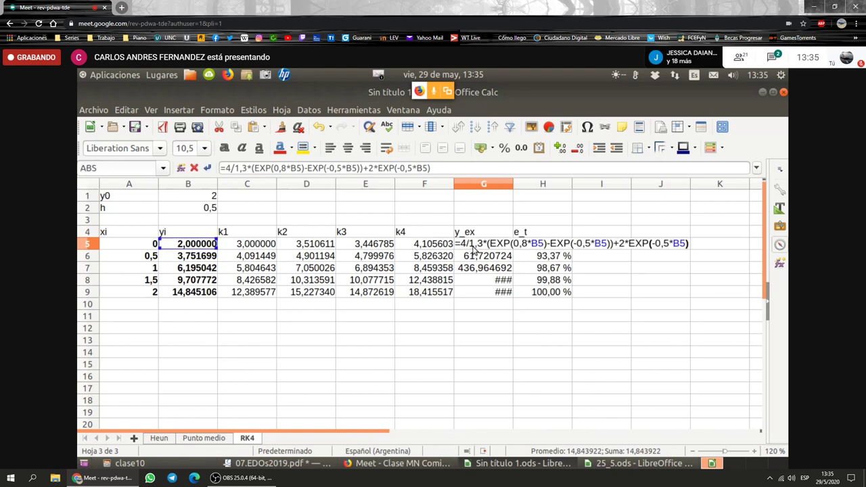
click(136, 244)
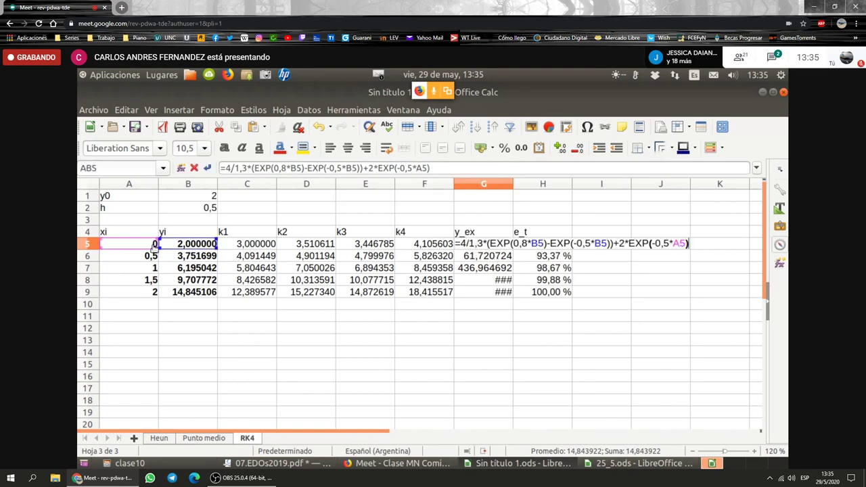
click(137, 242)
click(136, 243)
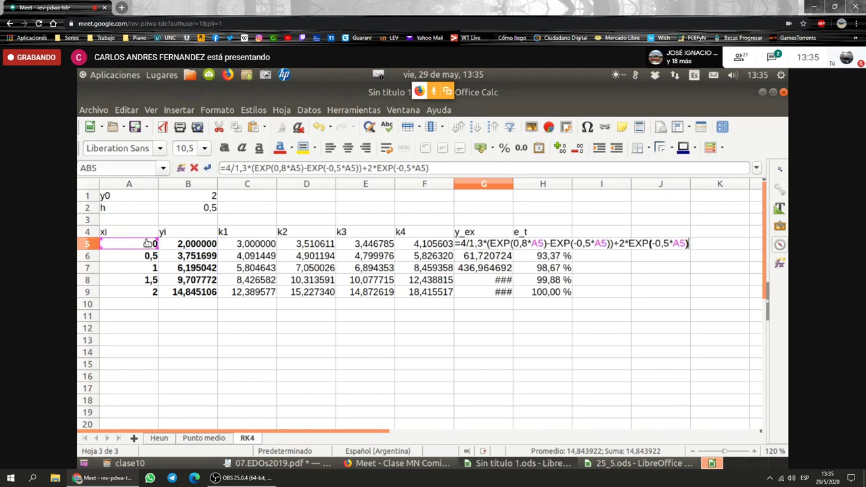
key(Return)
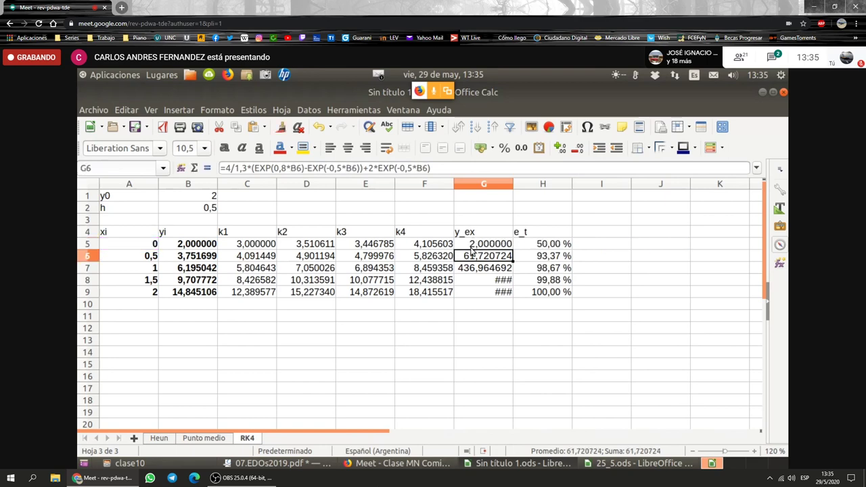
click(474, 245)
drag(512, 248, 517, 295)
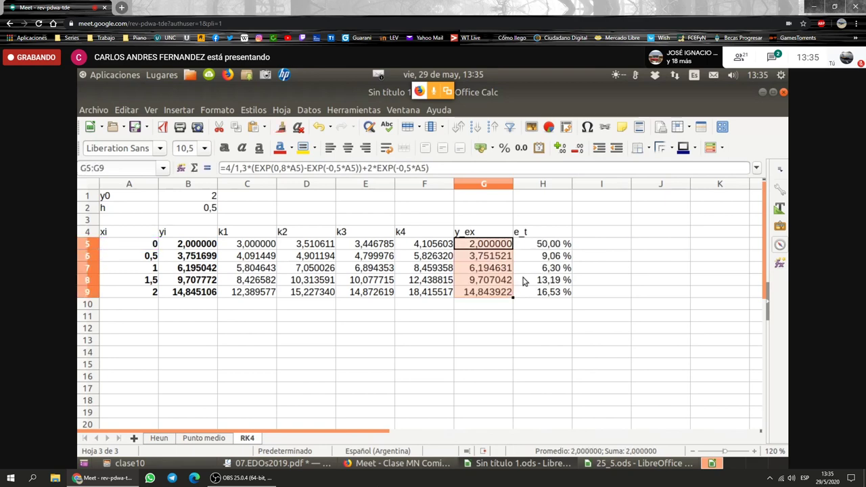
- Edit the error formula in H5 to =ABS((F5-B5)/F5), taking the approximation from the yi column
click(540, 245)
double_click(540, 245)
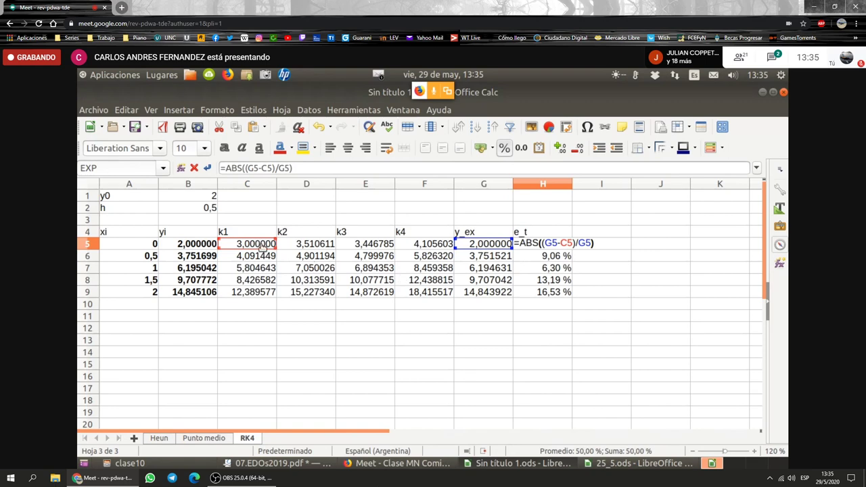
drag(263, 246, 205, 247)
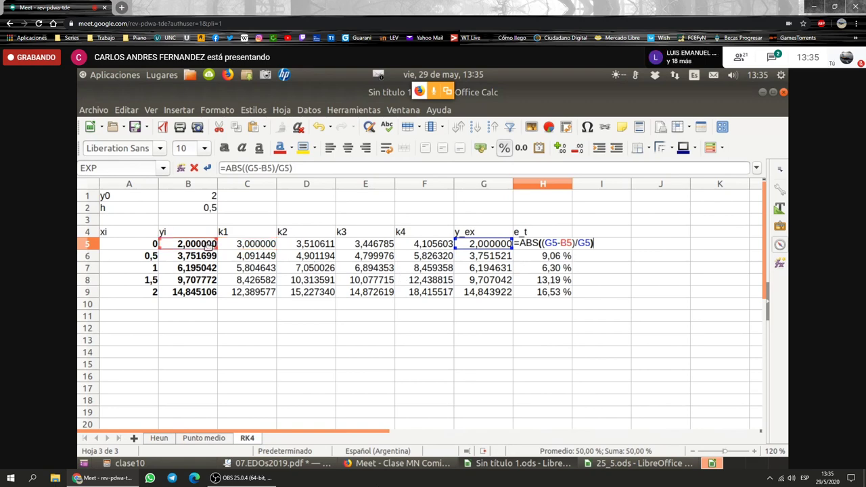
drag(497, 244, 441, 244)
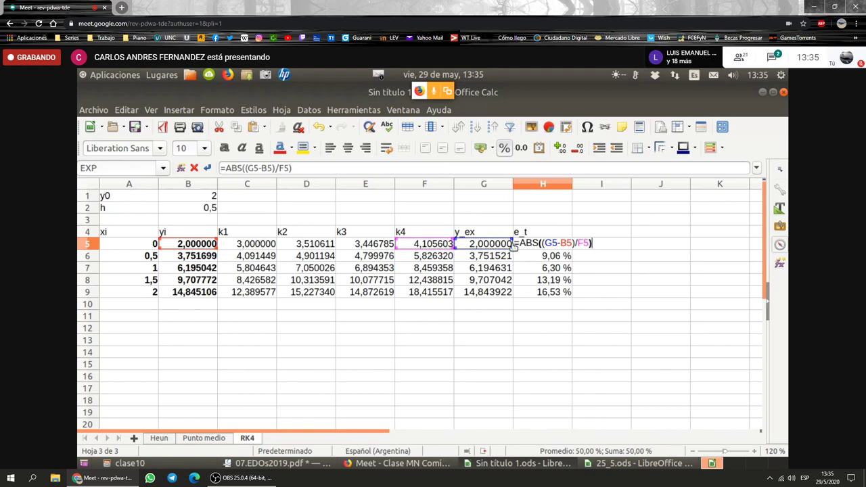
drag(513, 247, 440, 247)
key(Return)
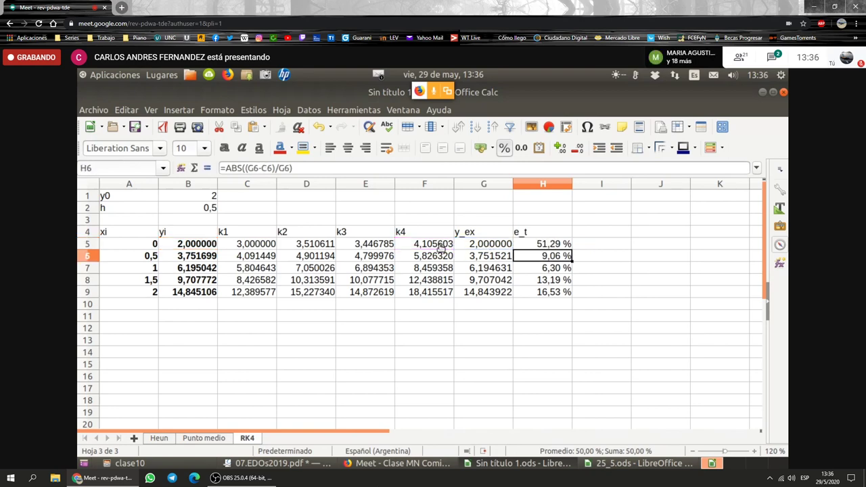
- Check the G5 formula and correct the H5 error formula to =ABS((G5-B5)/G5)
click(560, 247)
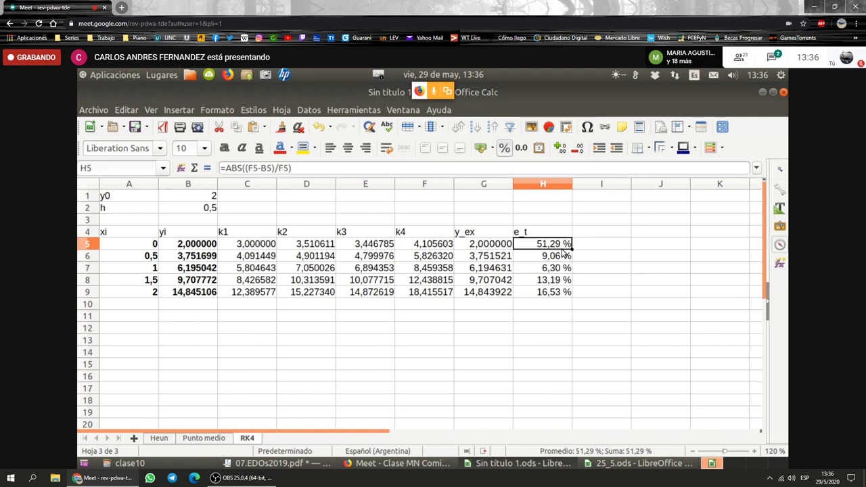
click(494, 248)
double_click(492, 248)
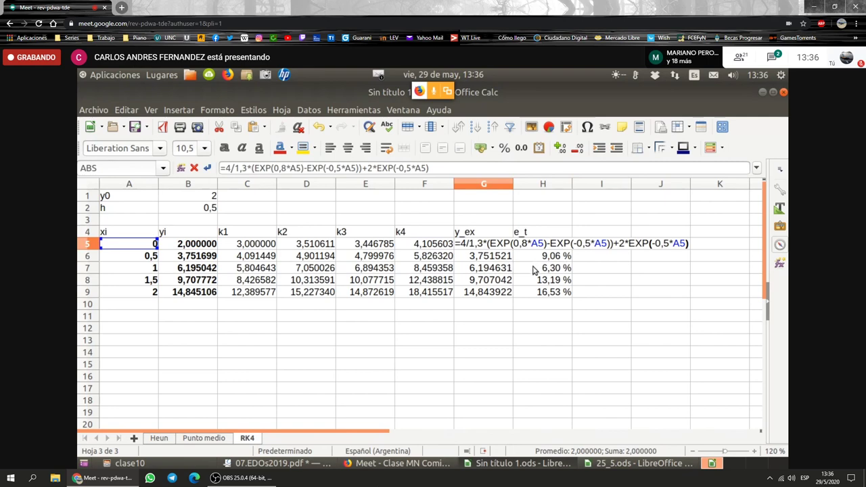
key(Tab)
key(F2)
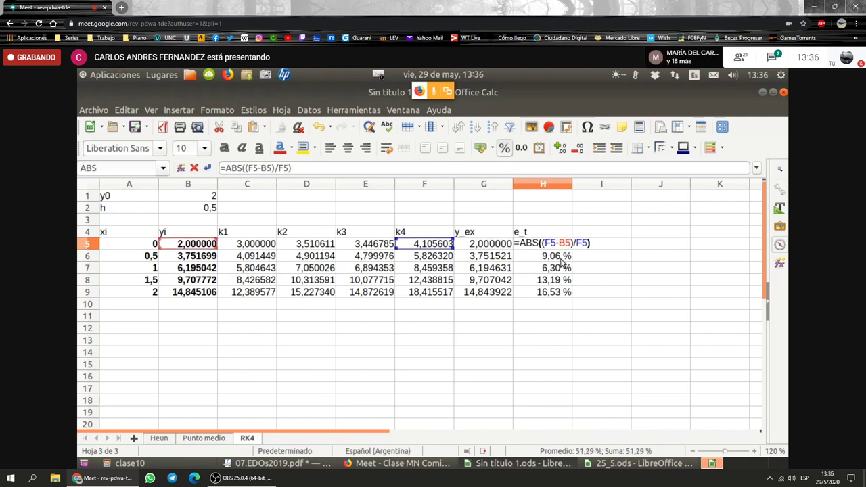
click(460, 248)
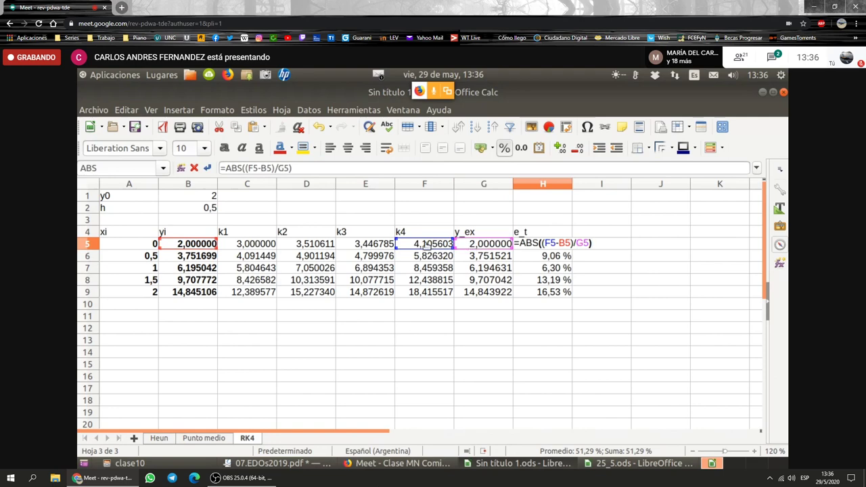
click(464, 246)
key(Return)
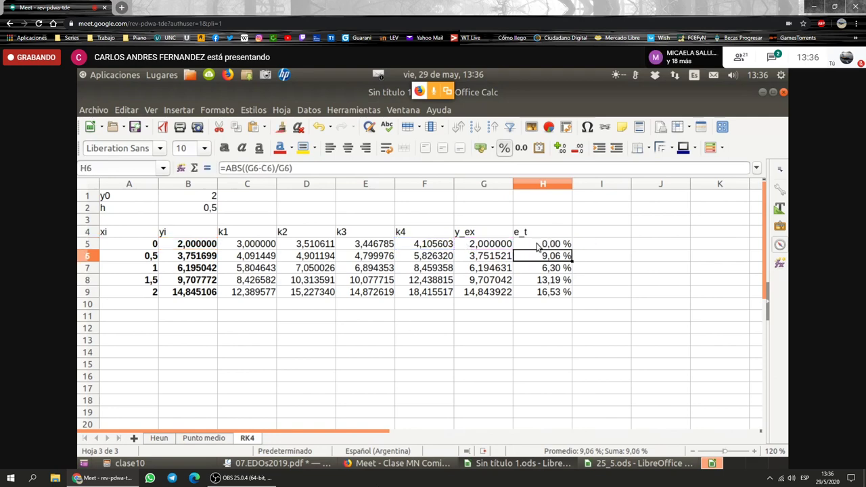
- Fill the H5 error formula down to H9 and show these percentages with three decimals
click(539, 248)
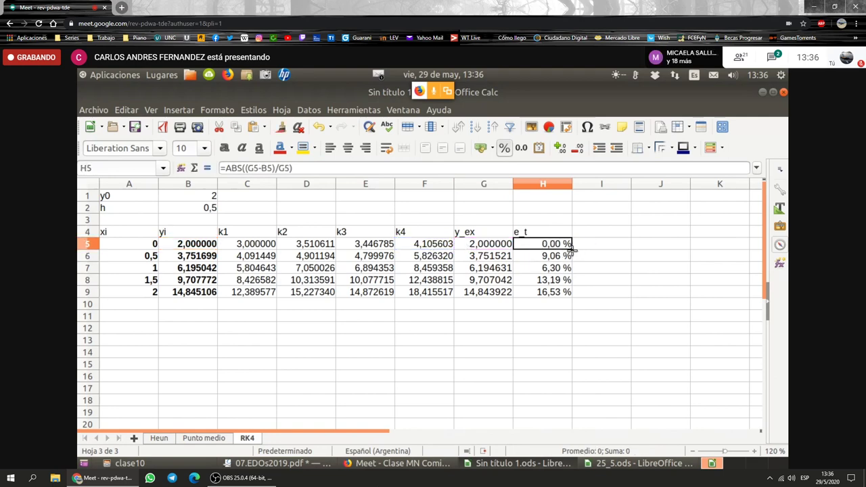
drag(570, 249, 572, 295)
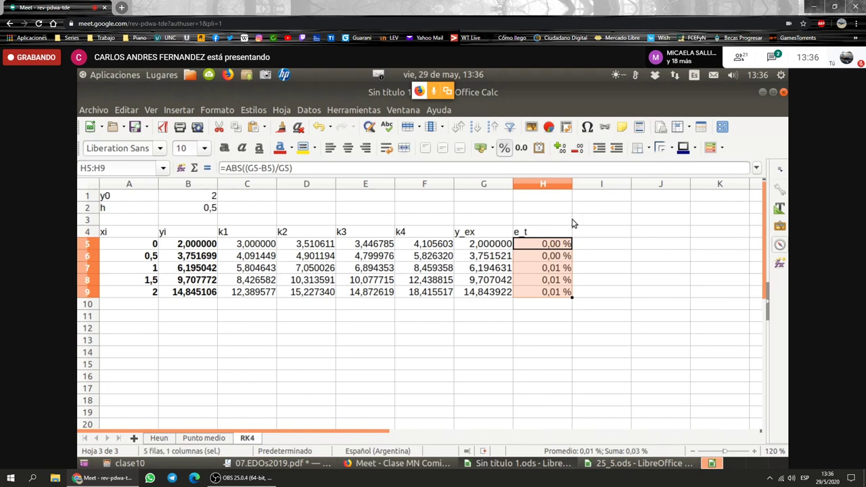
click(561, 148)
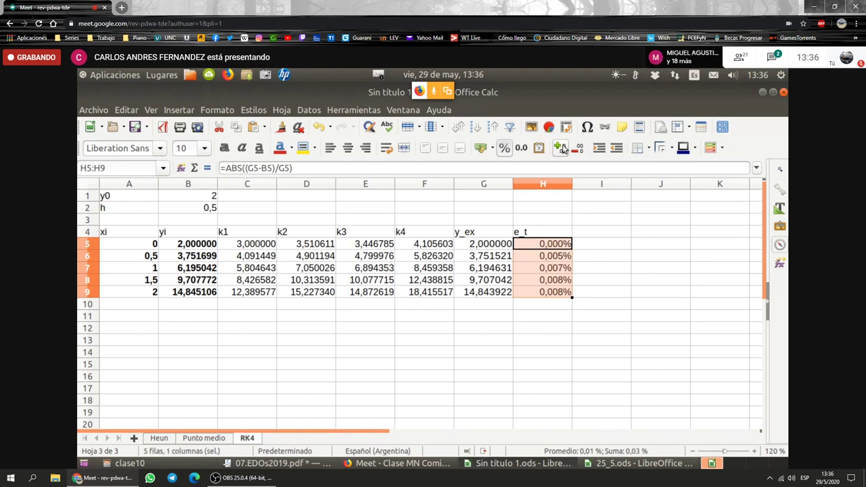
- Compare the e_t error columns of the Heun, Punto medio and RK4 sheets for the same step size h
click(219, 439)
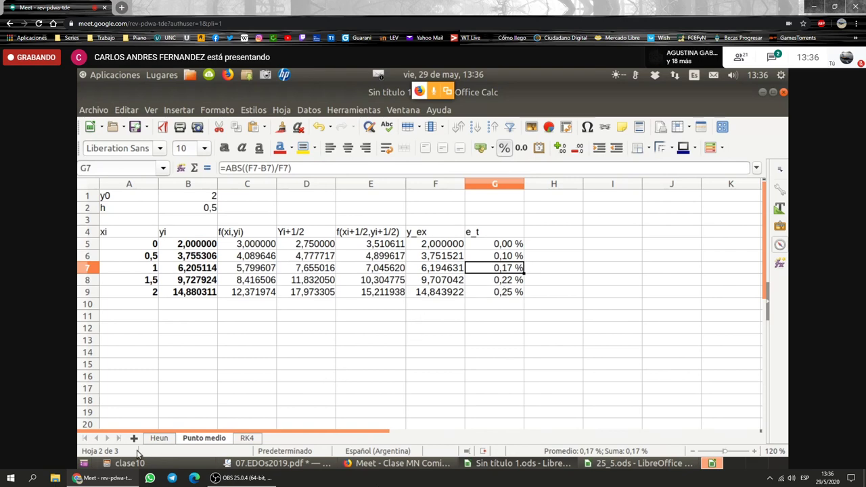
click(158, 438)
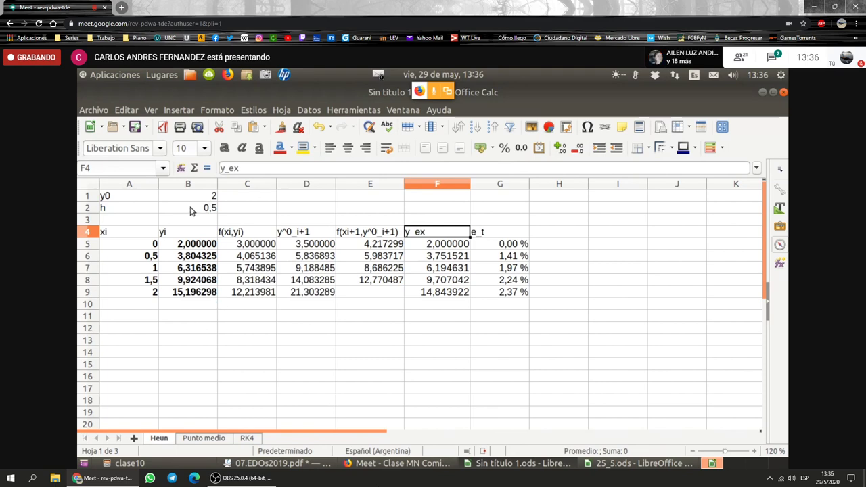
click(190, 211)
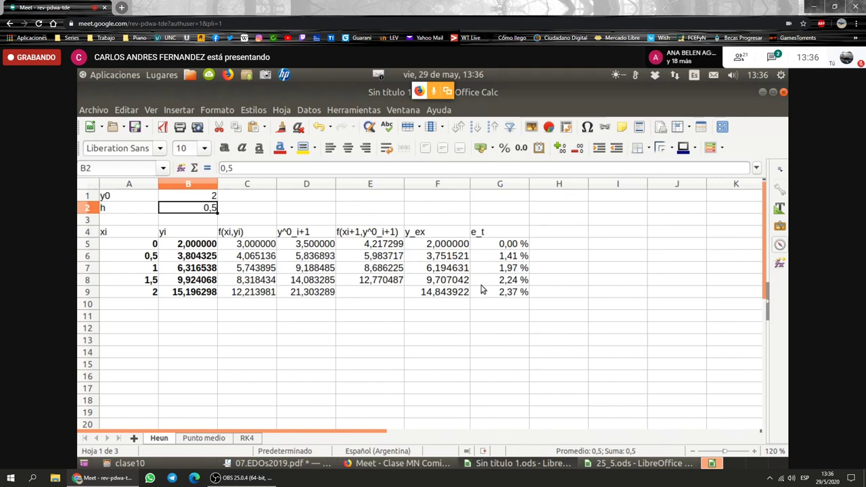
click(212, 438)
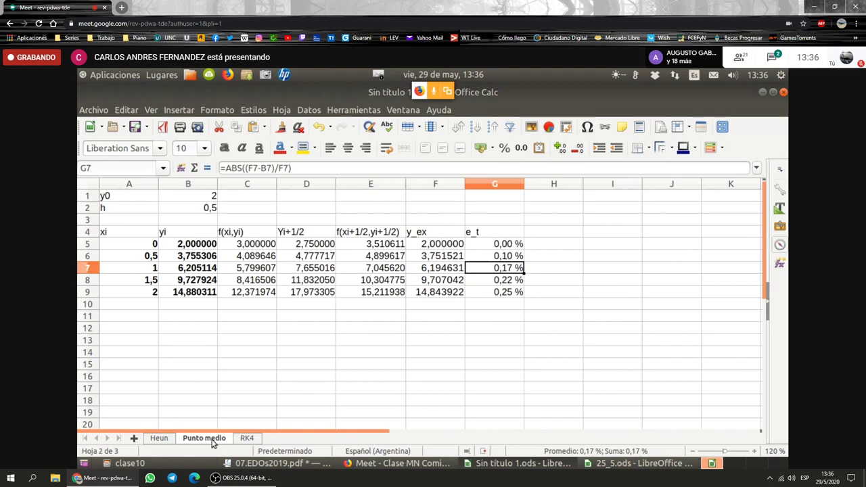
click(168, 440)
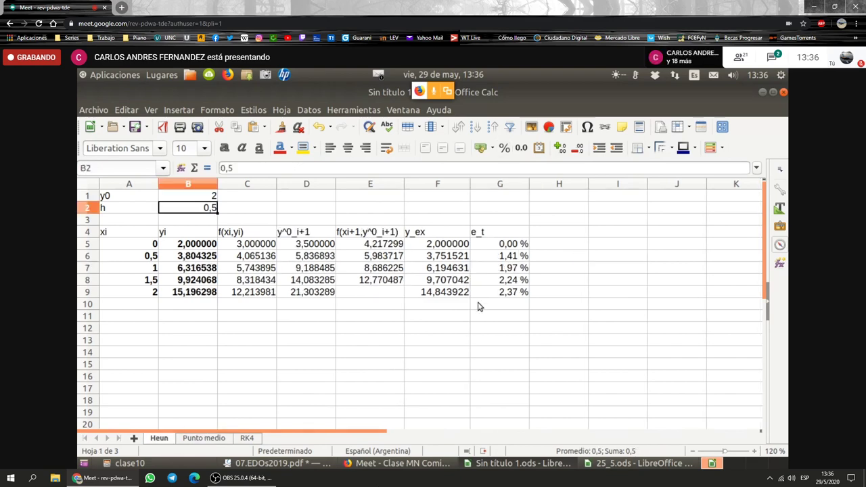
click(208, 439)
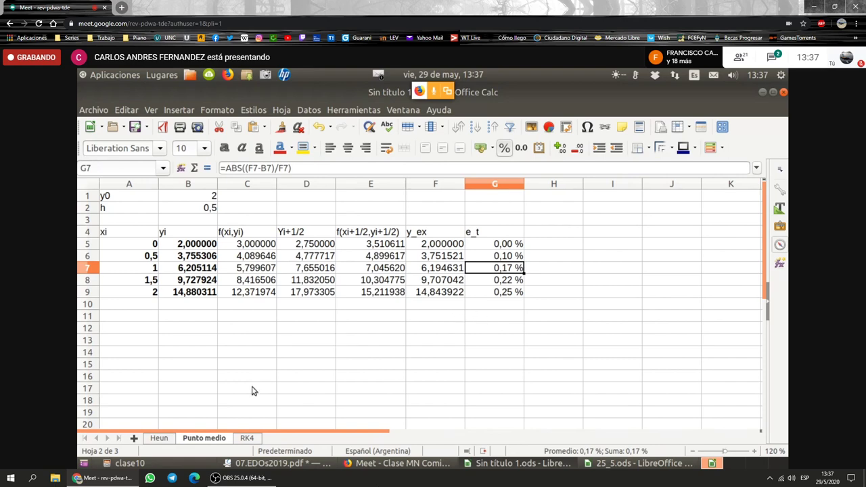
click(162, 439)
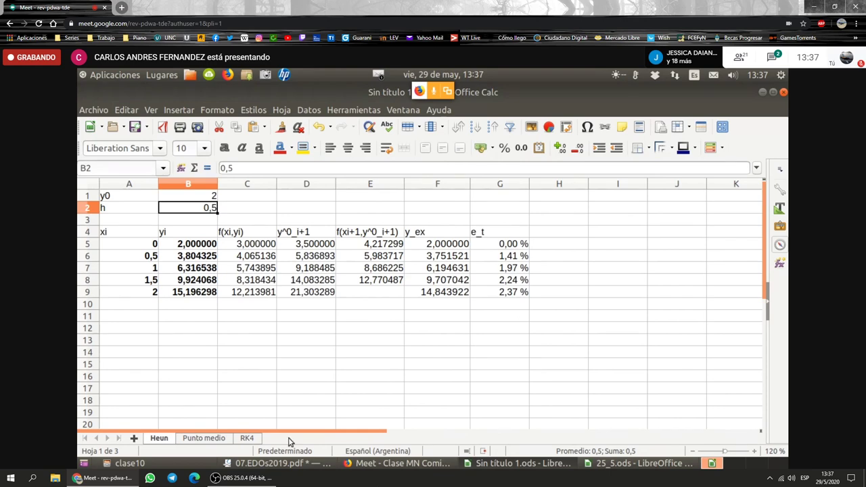
click(211, 439)
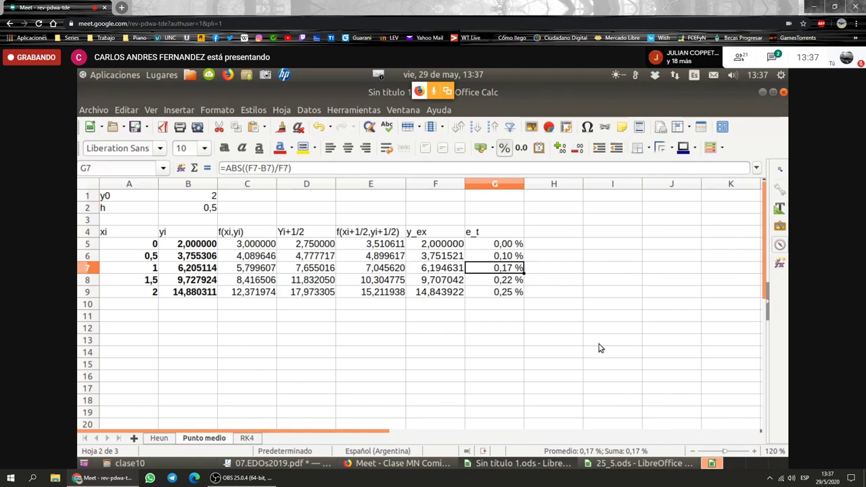
click(247, 438)
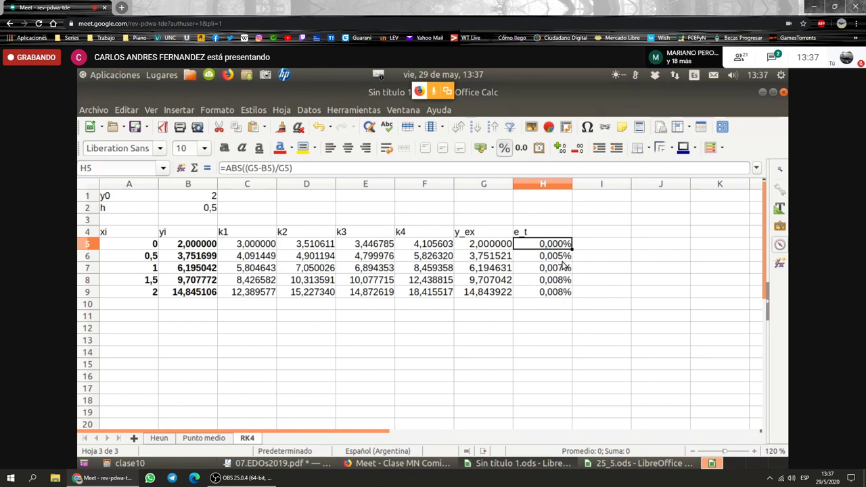
click(205, 438)
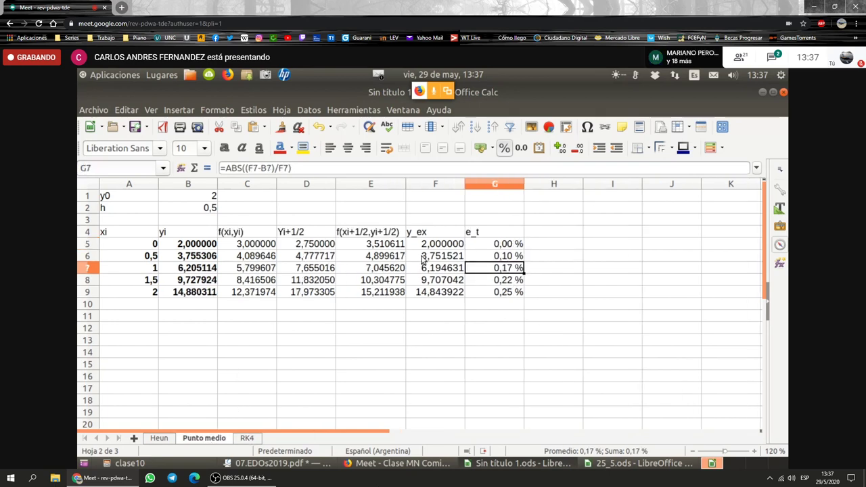
- Compare the k1 column of the RK4 sheet with the f(xi,yi) columns of the Punto medio and Heun sheets
click(252, 437)
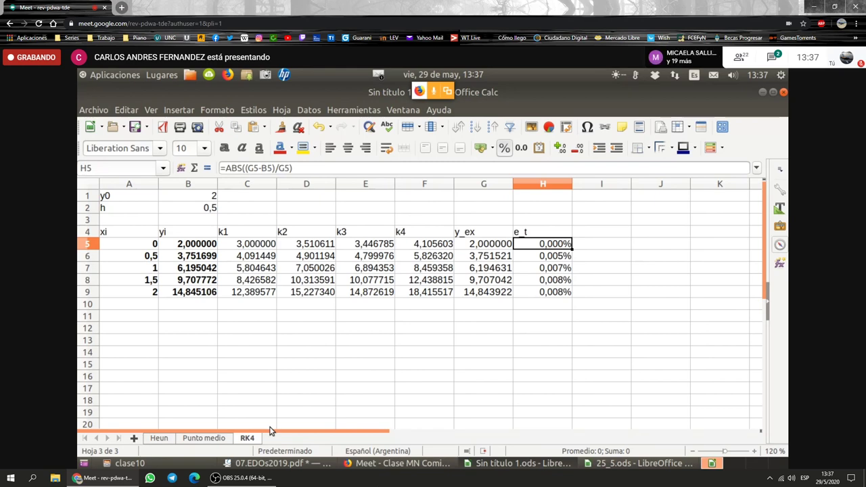
key(Left)
key(Left)
key(Left)
key(Left)
key(Left)
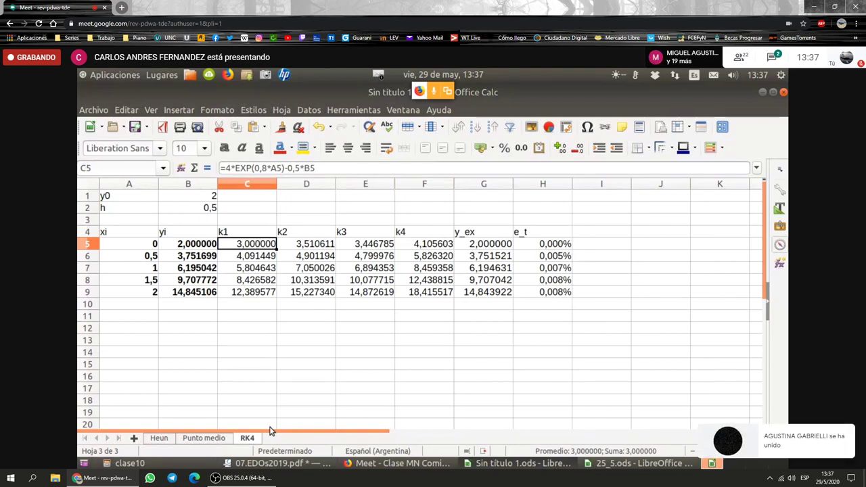
click(161, 438)
click(203, 438)
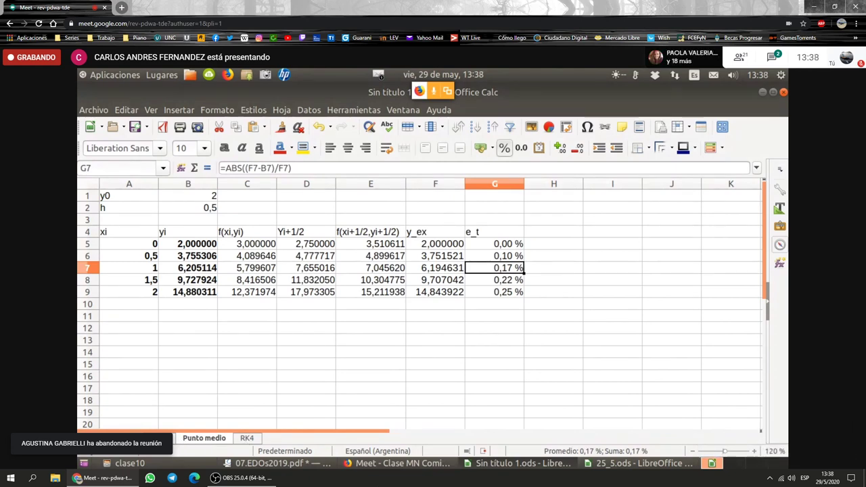
click(159, 438)
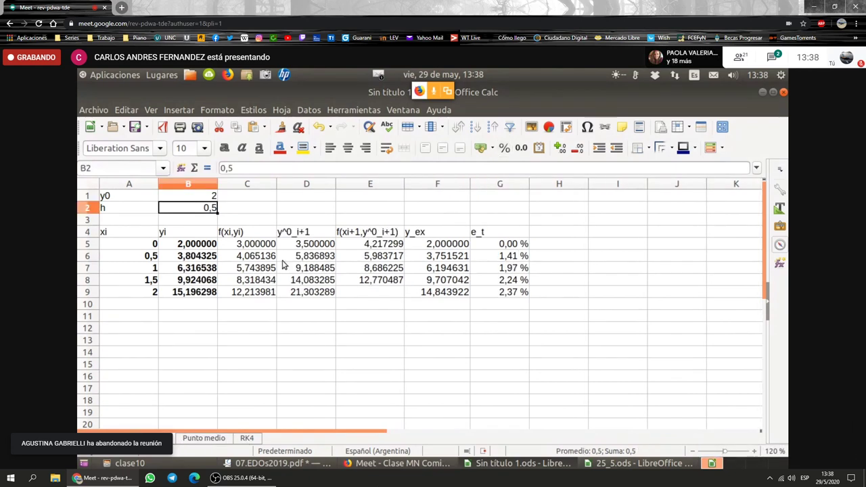
click(246, 233)
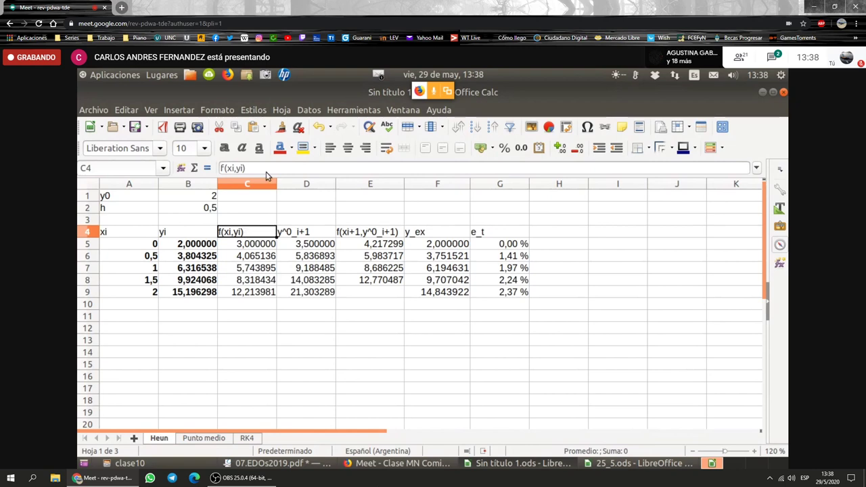
- Color the f(xi,yi) header on the Heun sheet red and label it k1 in cell C3
click(246, 221)
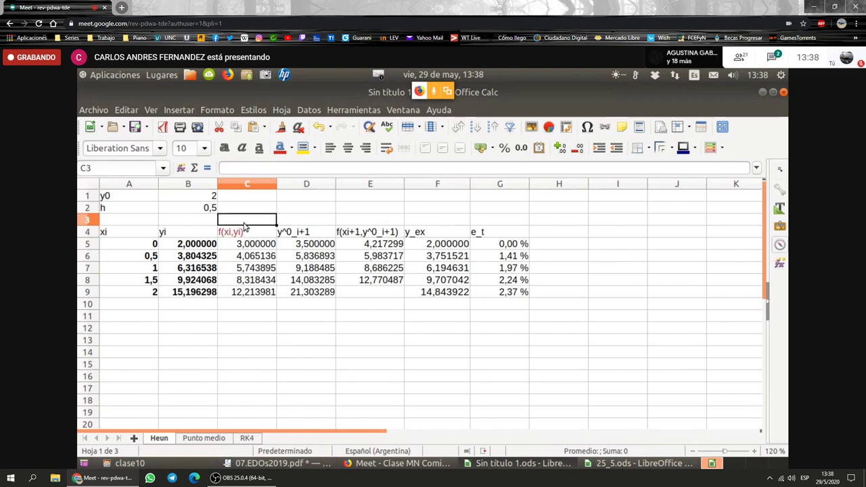
text(k1)
key(Return)
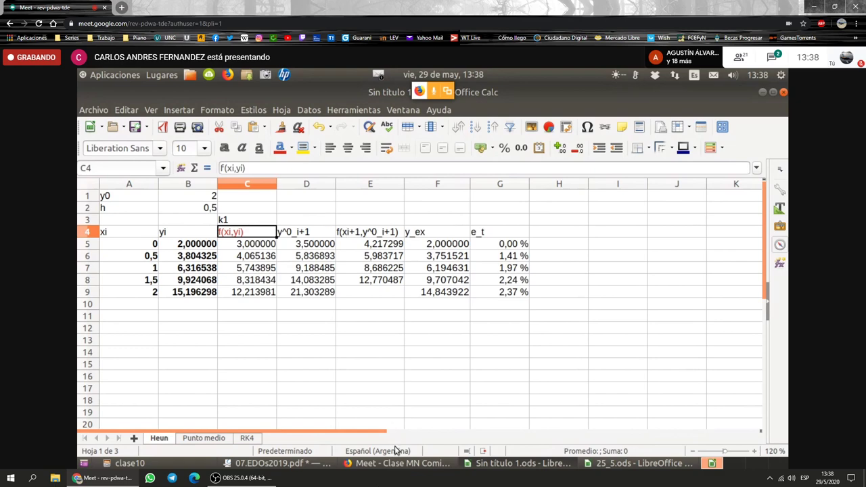
- Check the k labels on the RK4 sheet, then color Heun's f(xi+1,y^0_i+1) header red and label it k2 in E3
click(246, 438)
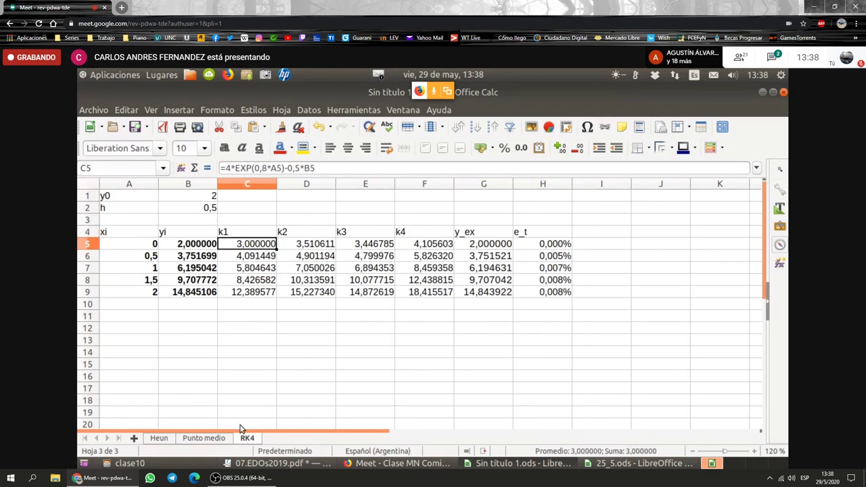
click(160, 438)
click(380, 226)
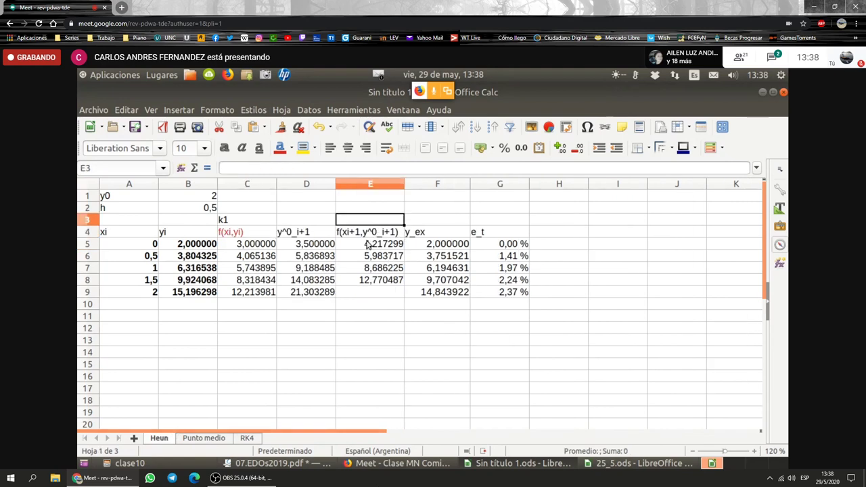
click(352, 234)
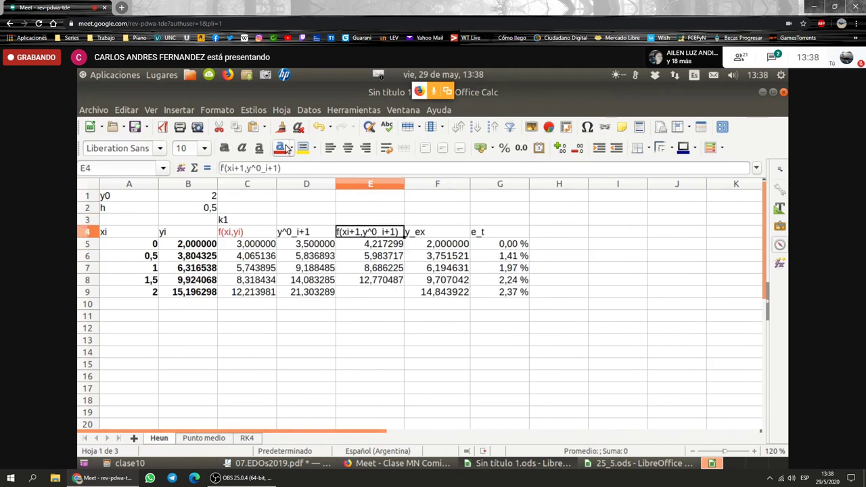
click(281, 149)
click(373, 224)
text(k2)
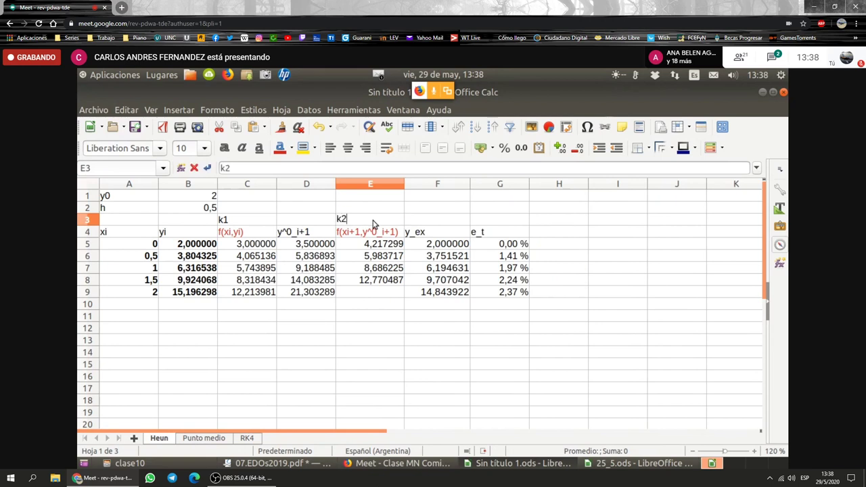
key(Return)
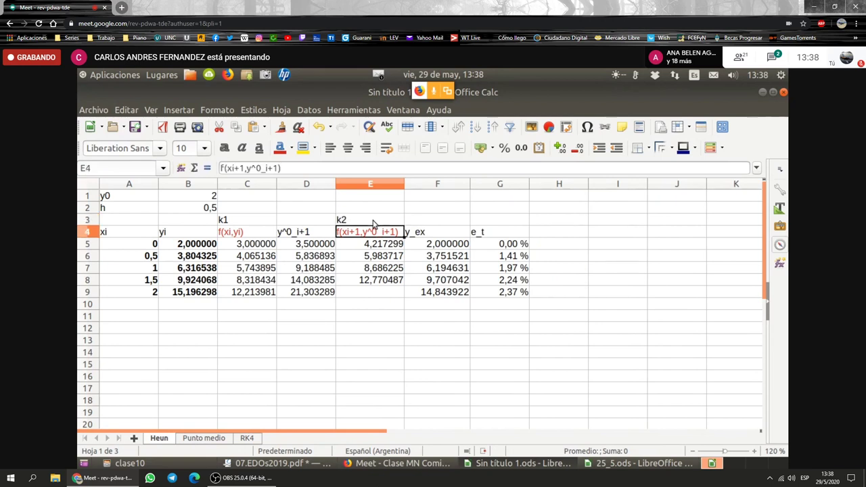
- Inspect the yi formula in B6 of the Heun sheet and the k1 and k2 cells it references
click(200, 257)
double_click(200, 257)
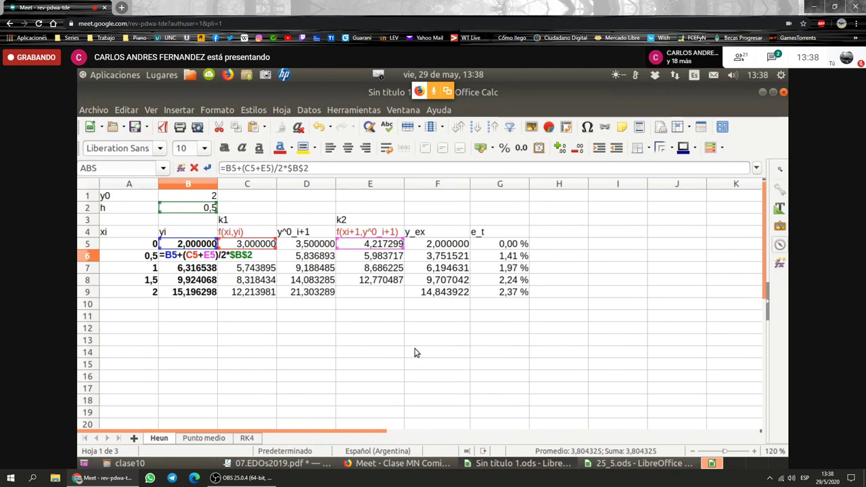
key(Escape)
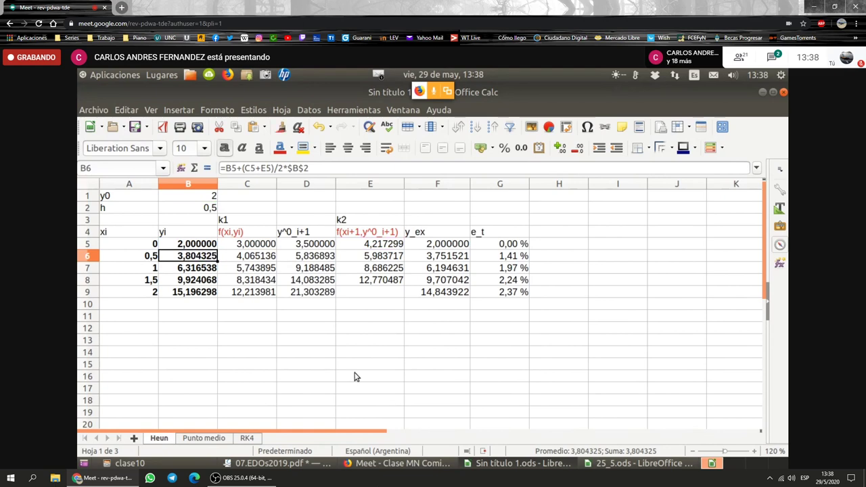
- Color the f(xi,yi) and f(xi+1/2,yi+1/2) headers on the Punto medio sheet red
click(217, 439)
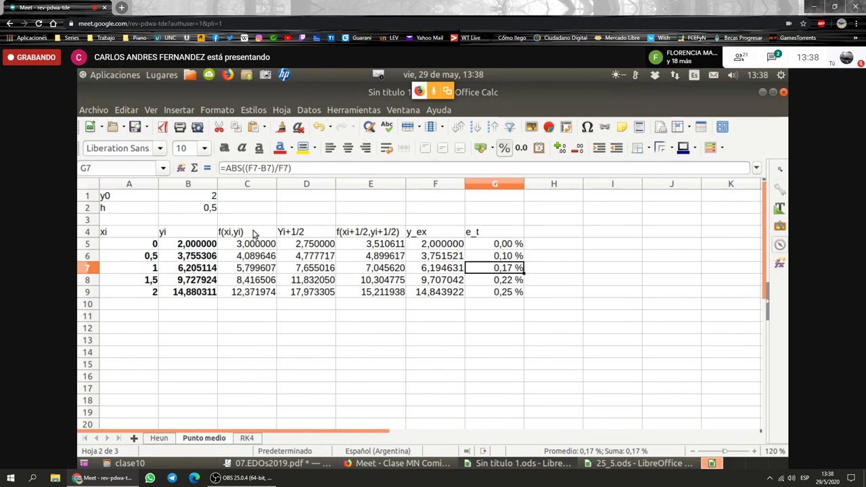
click(255, 233)
ctrl+click(352, 234)
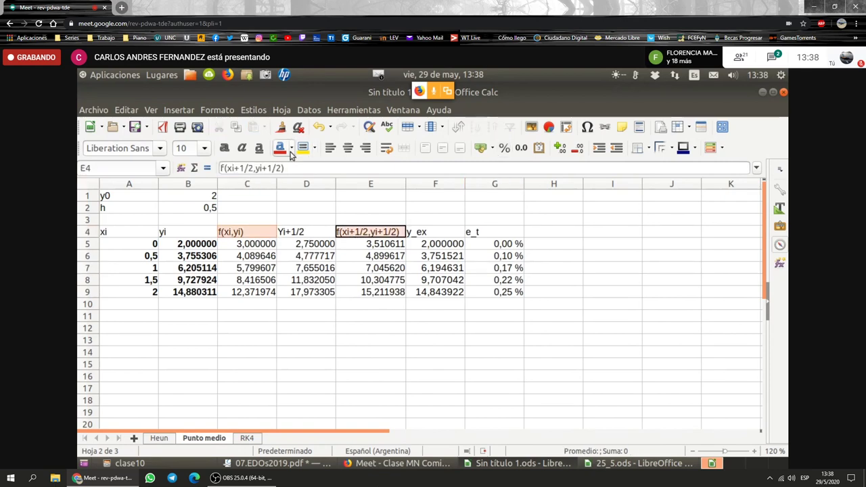
- Label the f(xi,yi) column on the Punto medio sheet k1 in cell C3 and make the label bold
click(263, 224)
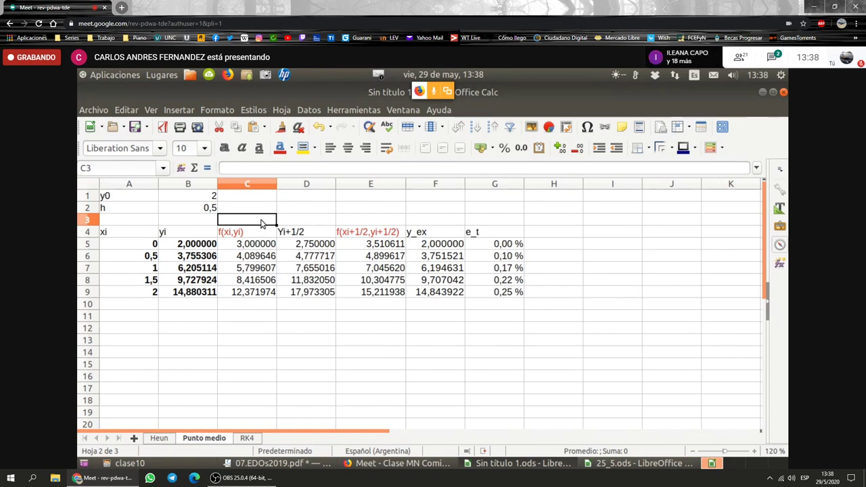
text(k1)
key(Return)
click(262, 223)
click(225, 148)
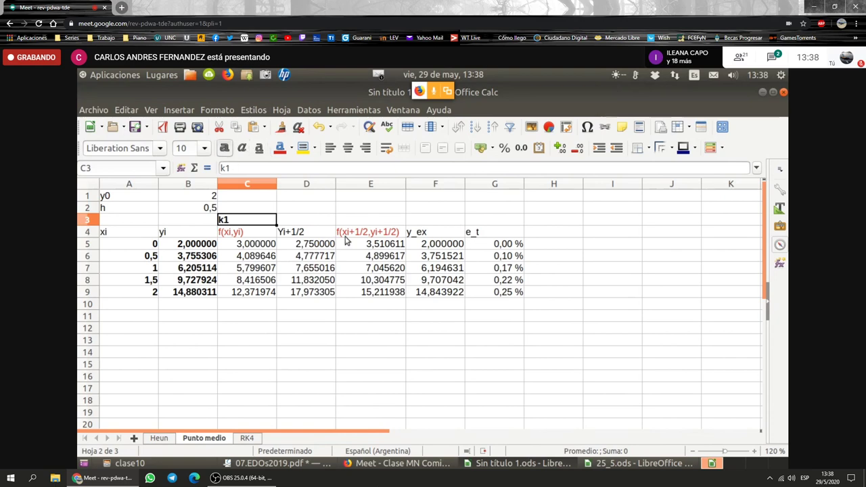
- Label the f(xi+1/2,yi+1/2) column k2 in cell E3 and make the label bold
click(364, 223)
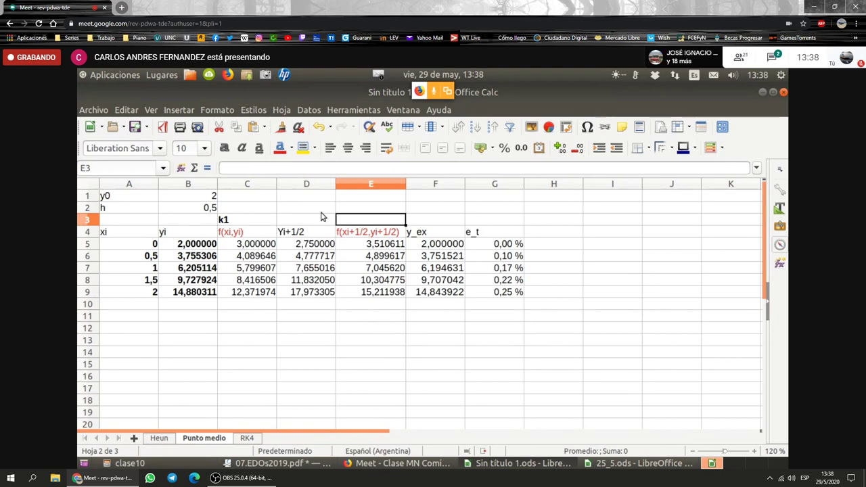
text(k2)
key(Return)
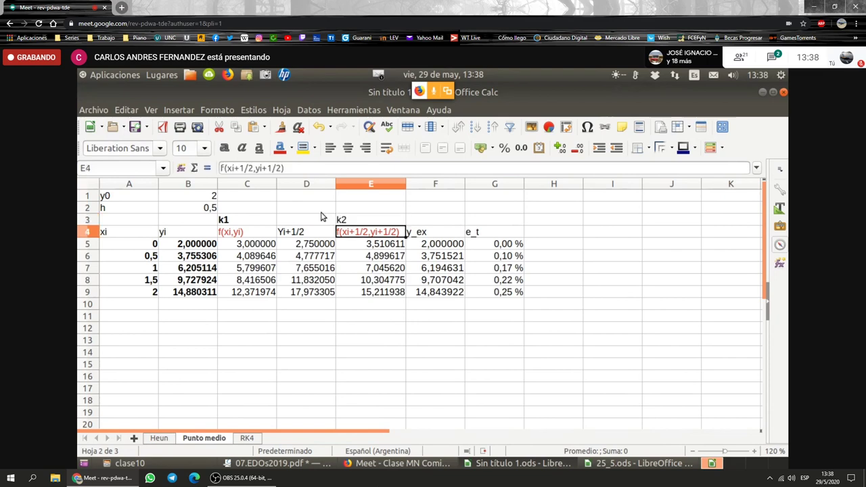
click(383, 221)
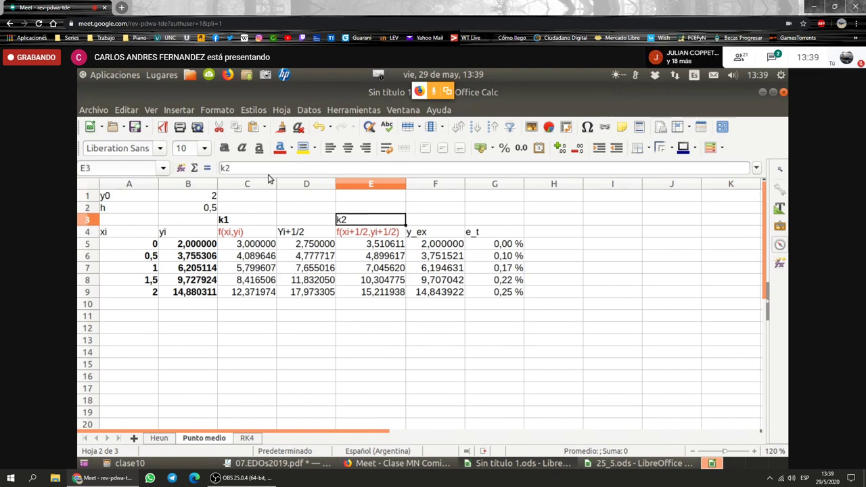
click(225, 148)
click(362, 306)
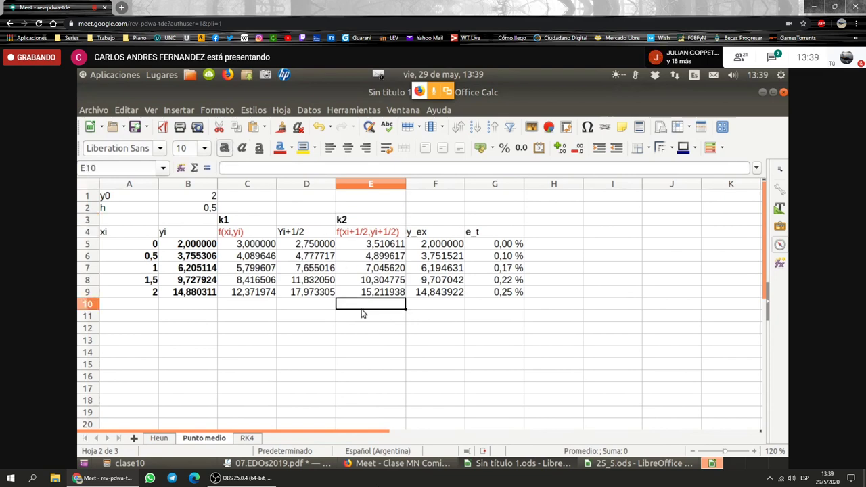
- Inspect how the yi formula in B6 of the Punto medio sheet uses the k2 slope
click(383, 220)
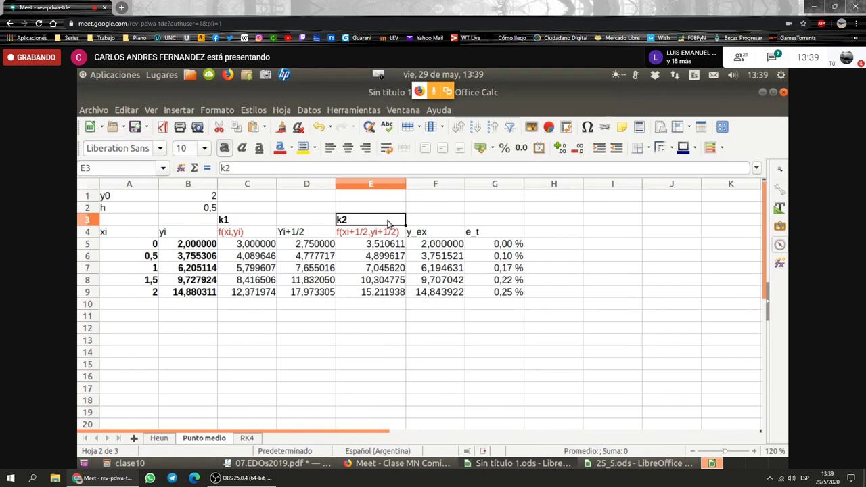
click(200, 257)
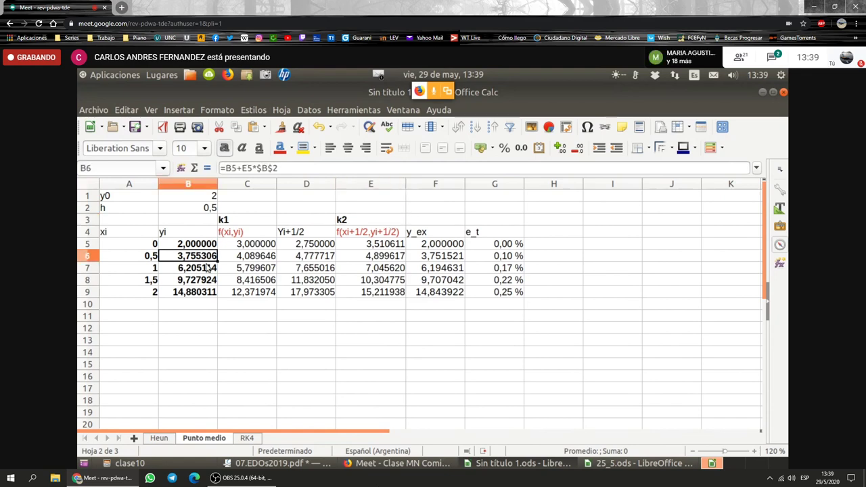
key(F2)
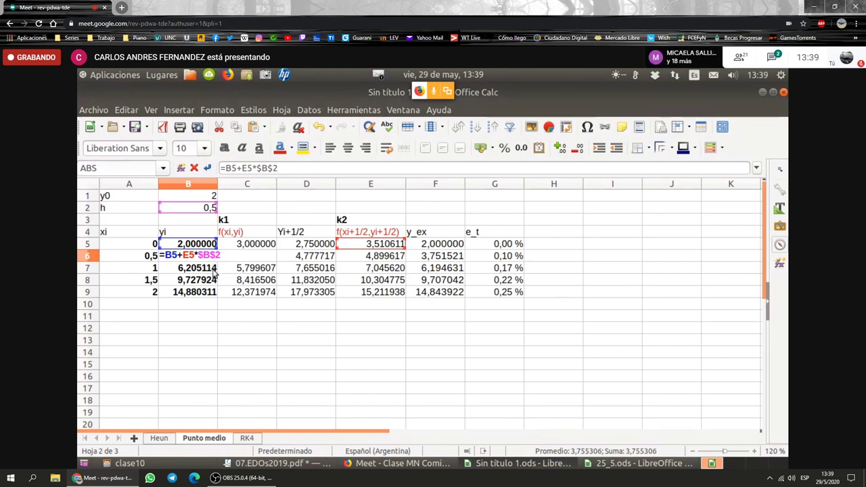
key(Return)
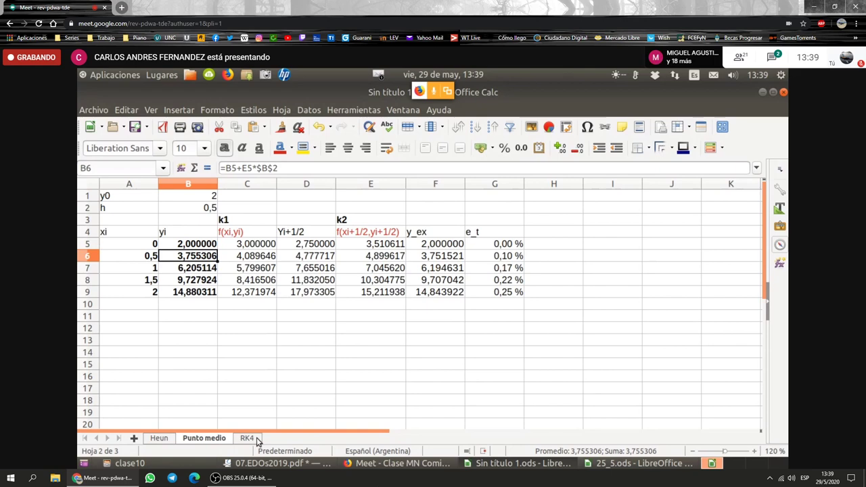
- Compare the k1 and k2 columns of the Heun and Punto medio sheets with the k1 to k4 columns of the RK4 sheet
click(169, 439)
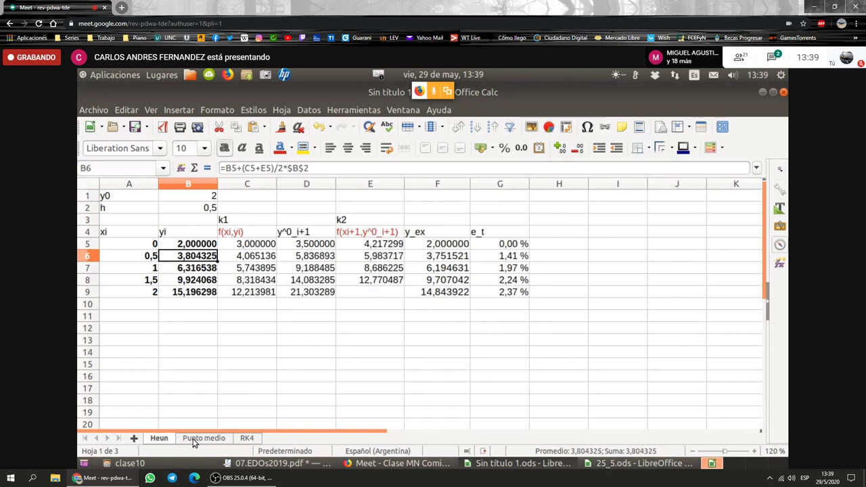
click(196, 439)
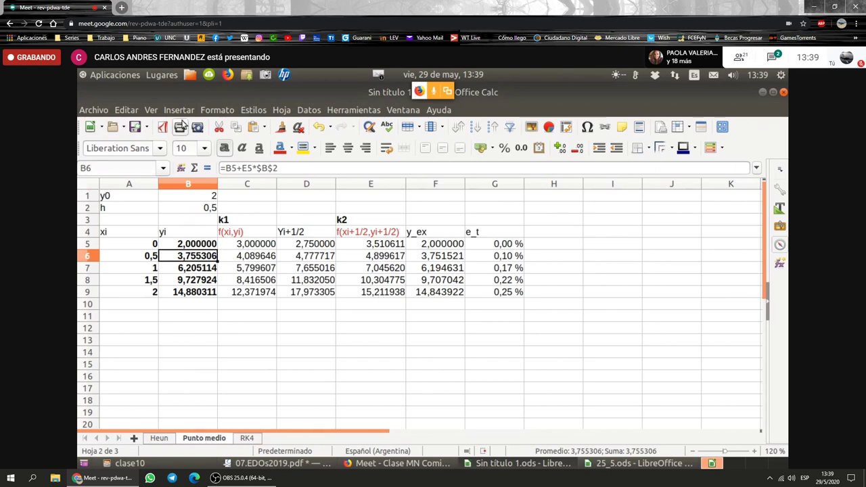
click(159, 438)
click(206, 438)
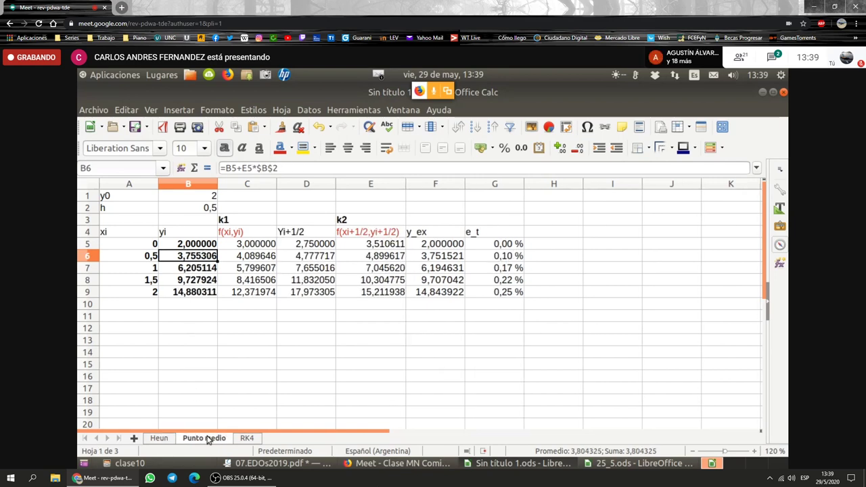
click(246, 438)
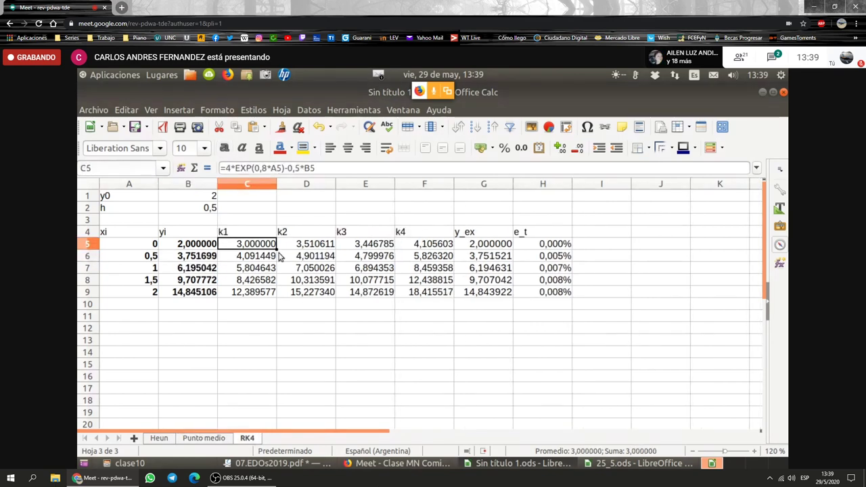
drag(253, 232, 408, 235)
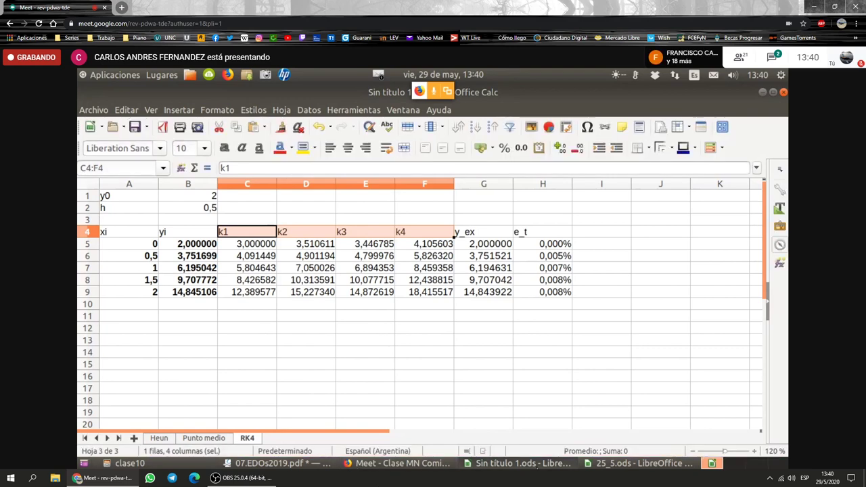
- Switch to the 07.EDOs2019.pdf slides, advance to "Sistemas de ecuaciones", leave presentation mode and switch to the Meet call in Firefox
click(263, 463)
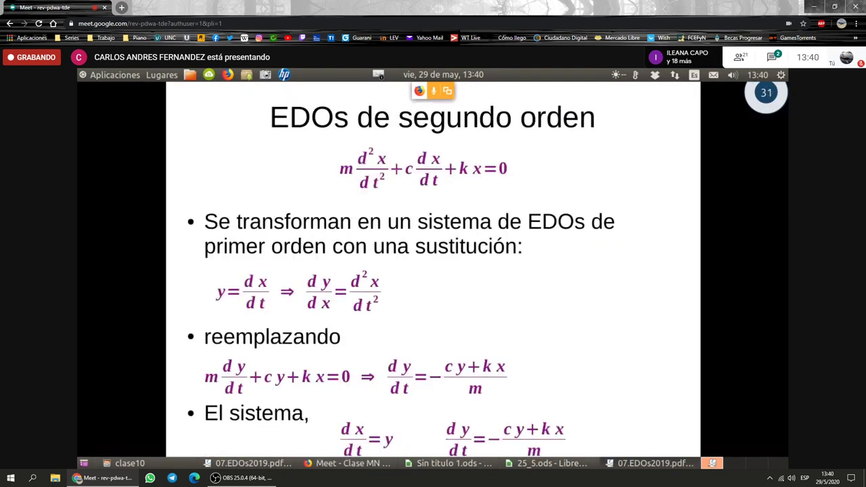
key(Right)
key(Escape)
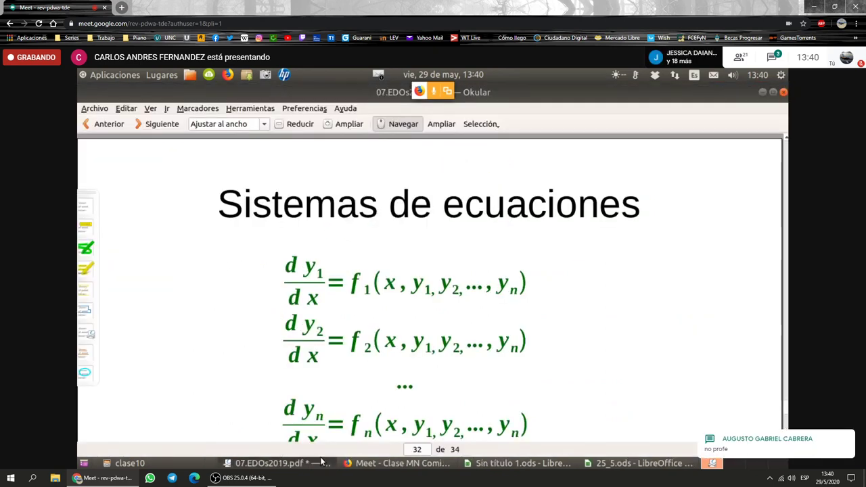
click(377, 464)
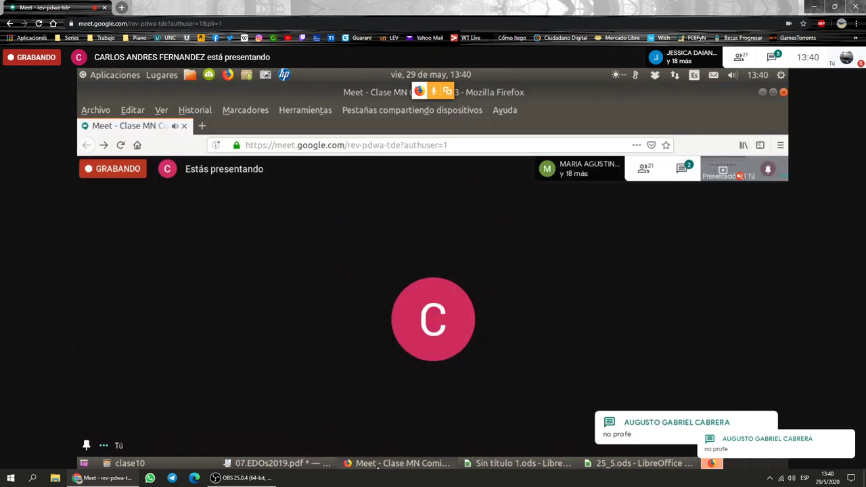